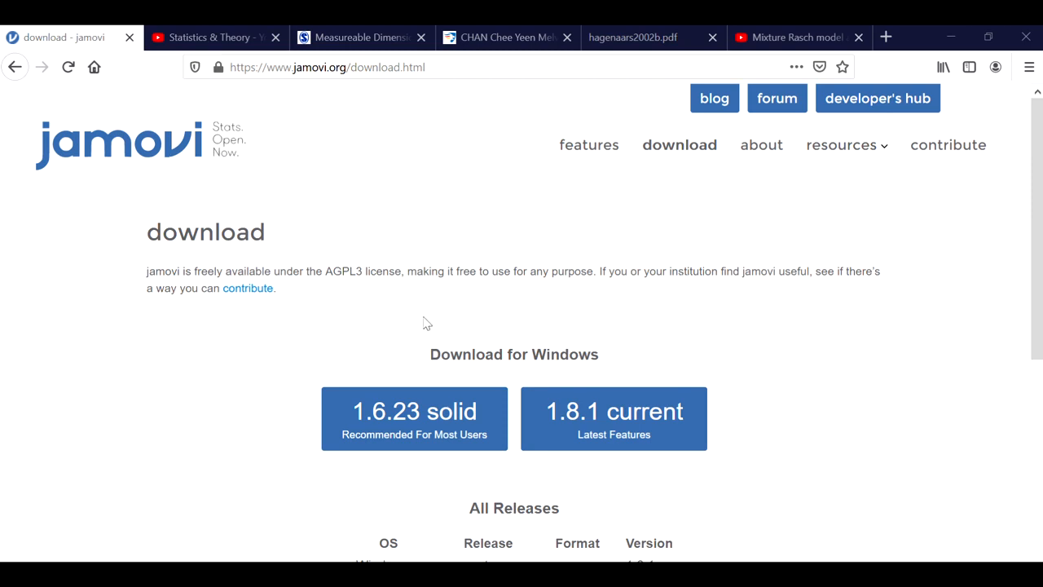
Step: Review the release options listed on the jamovi download page
{"action": "scroll", "coordinate": [424, 323], "scroll_direction": "down", "scroll_amount": 1}
{"action": "scroll", "coordinate": [268, 382], "scroll_direction": "down", "scroll_amount": 2}
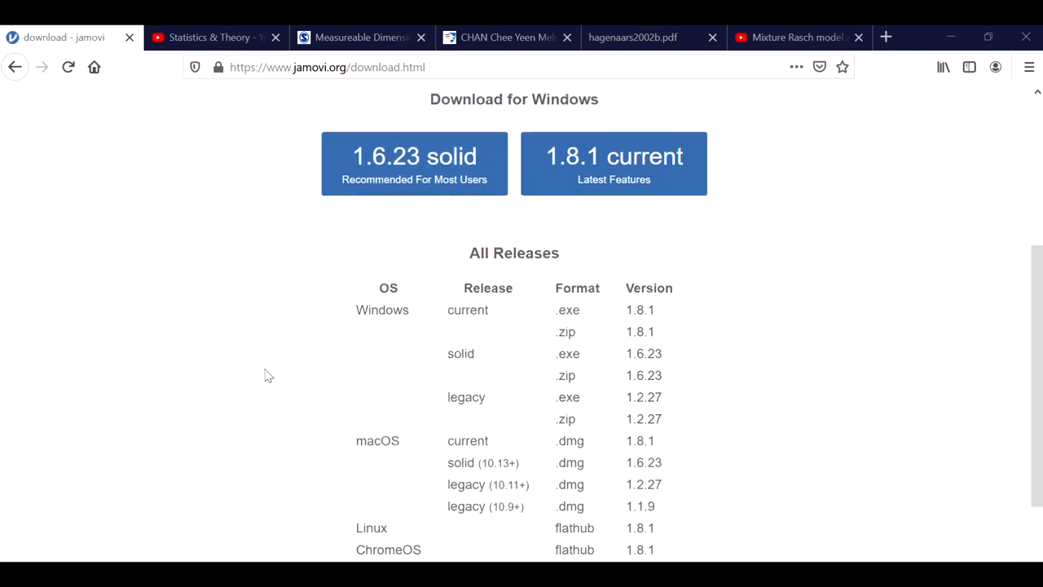
{"action": "scroll", "coordinate": [268, 375], "scroll_direction": "up", "scroll_amount": 1}
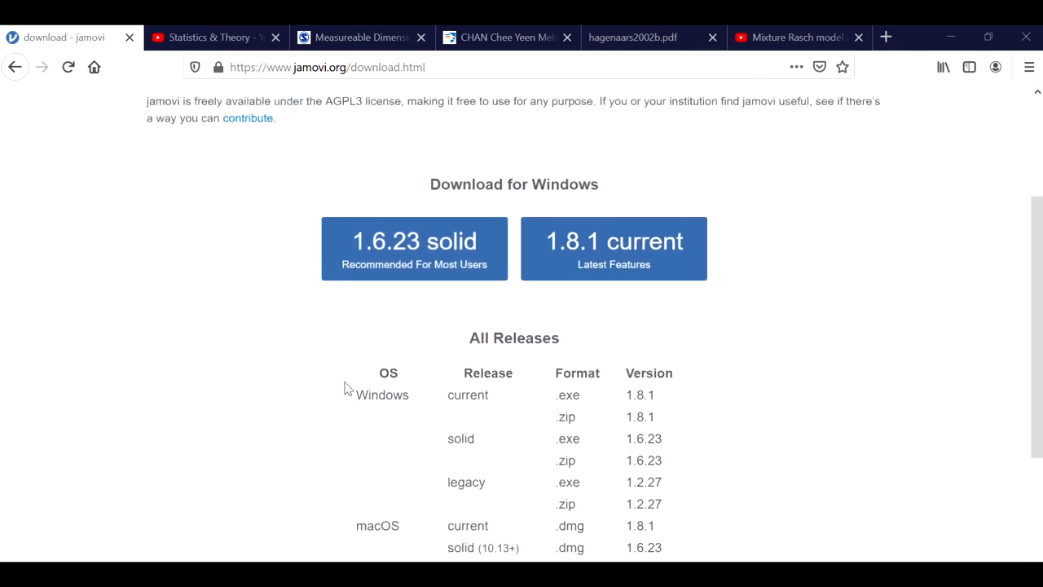
{"action": "scroll", "coordinate": [388, 373], "scroll_direction": "down", "scroll_amount": 1}
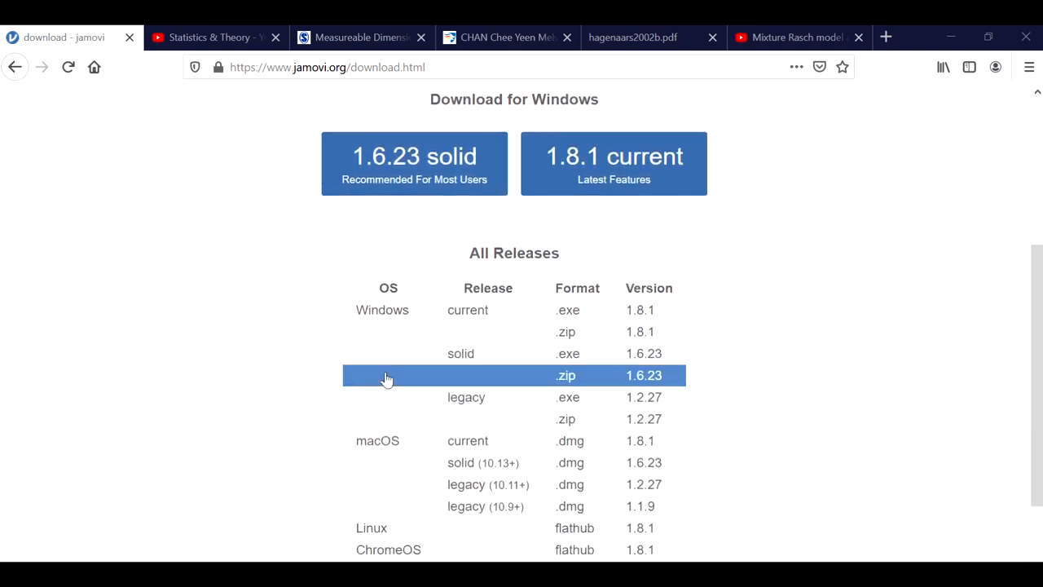
{"action": "scroll", "coordinate": [359, 454], "scroll_direction": "down", "scroll_amount": 1}
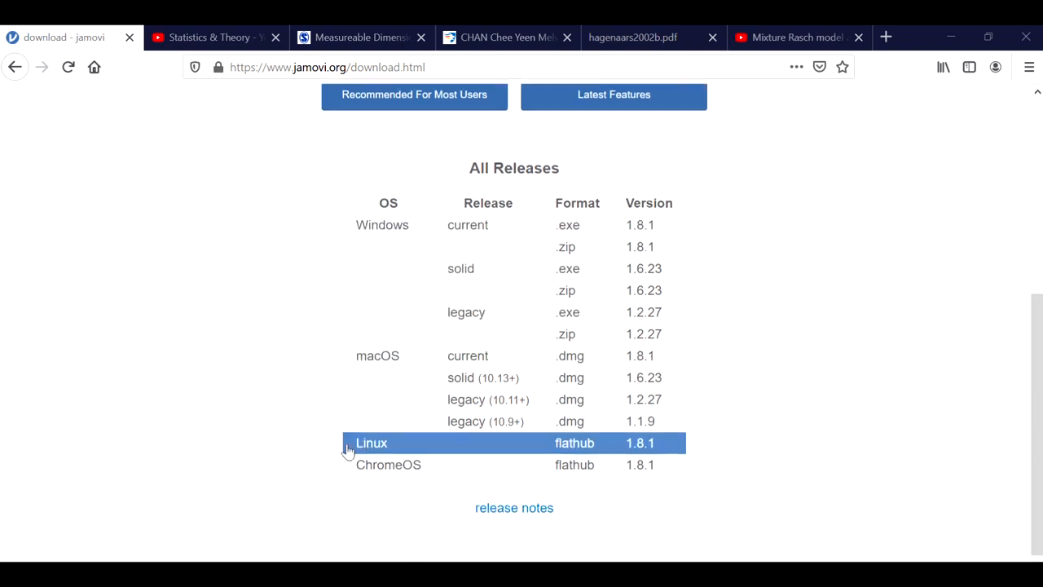
{"action": "scroll", "coordinate": [375, 475], "scroll_direction": "up", "scroll_amount": 3}
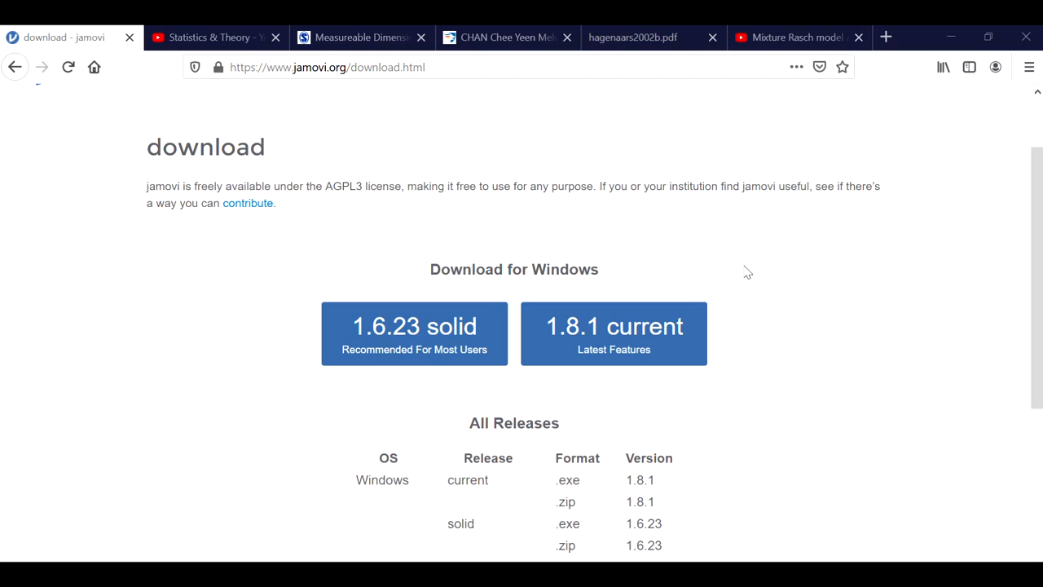
{"action": "scroll", "coordinate": [733, 269], "scroll_direction": "up", "scroll_amount": 1}
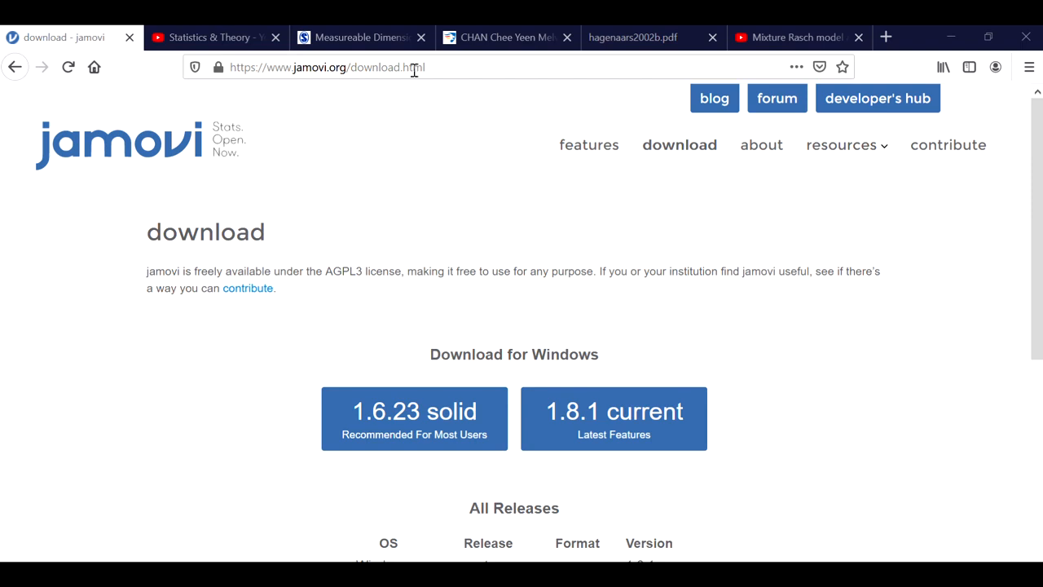
Step: Browse the uploaded videos on the Statistics & Theory YouTube channel
{"action": "left_click", "coordinate": [235, 47]}
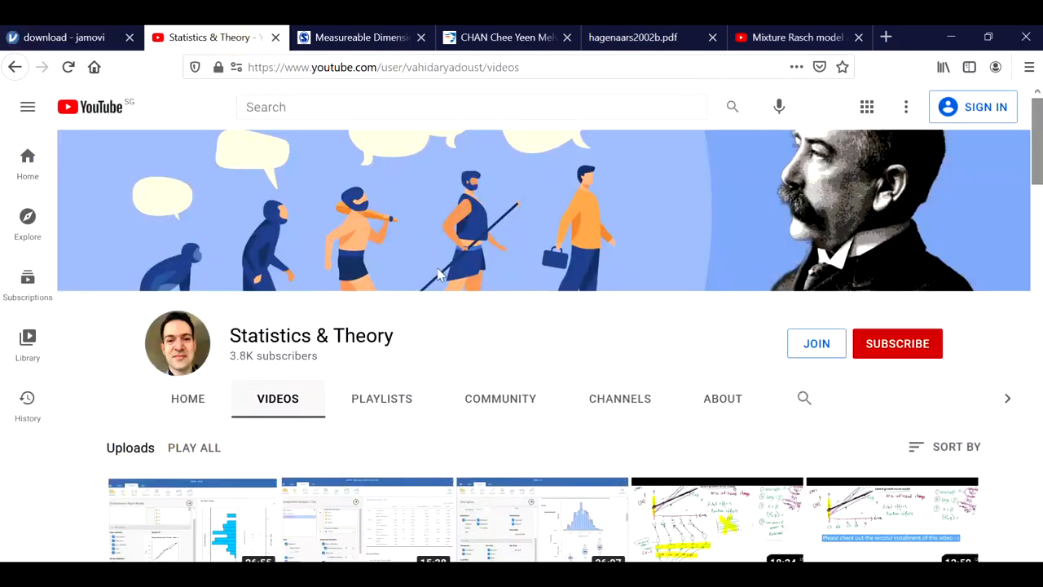
{"action": "scroll", "coordinate": [439, 275], "scroll_direction": "down", "scroll_amount": 8}
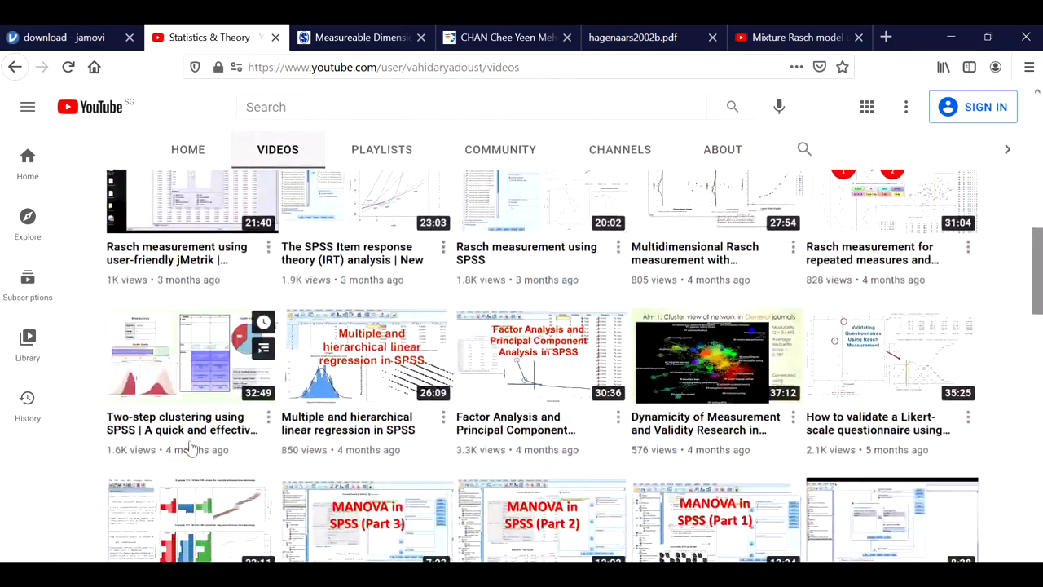
{"action": "scroll", "coordinate": [189, 448], "scroll_direction": "down", "scroll_amount": 2}
{"action": "scroll", "coordinate": [220, 416], "scroll_direction": "up", "scroll_amount": 2}
{"action": "scroll", "coordinate": [195, 363], "scroll_direction": "up", "scroll_amount": 1}
{"action": "scroll", "coordinate": [195, 363], "scroll_direction": "up", "scroll_amount": 2}
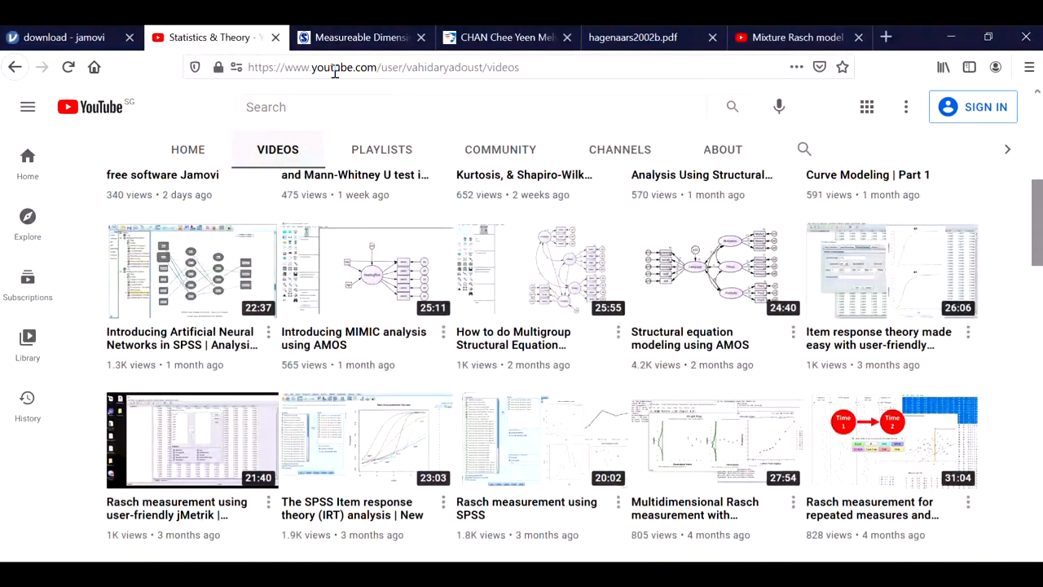
Step: Read the journal article page on measurable dimensions of visual mental imagery and latent class analysis
{"action": "left_click", "coordinate": [358, 37]}
{"action": "mouse_move", "coordinate": [489, 396]}
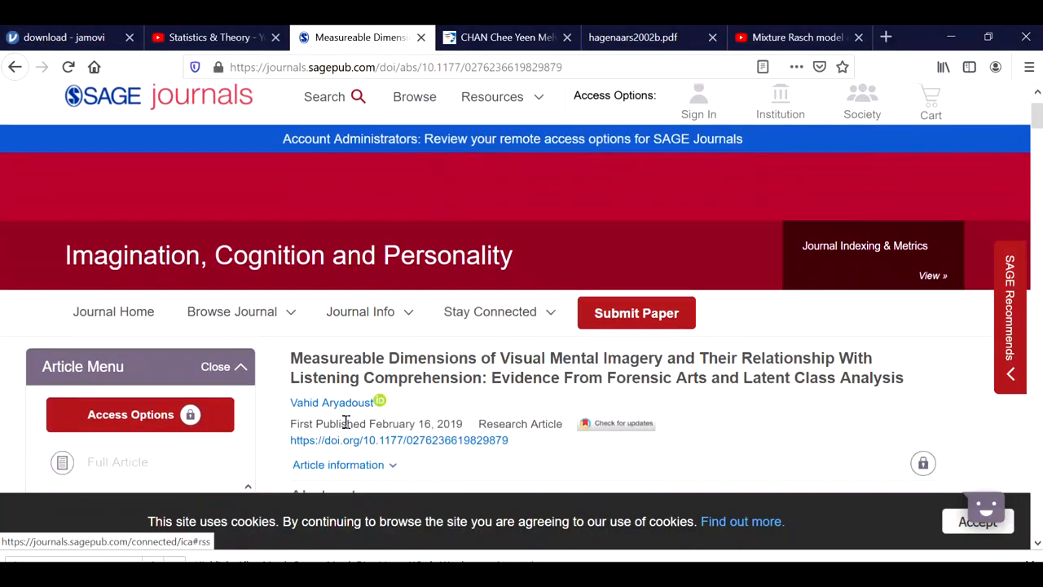
{"action": "scroll", "coordinate": [512, 416], "scroll_direction": "down", "scroll_amount": 2}
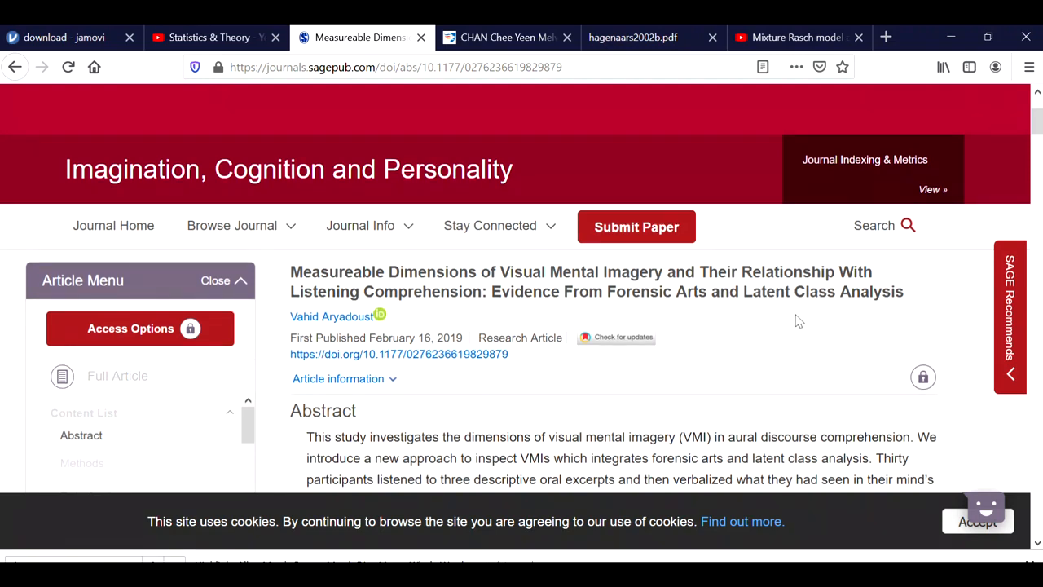
{"action": "scroll", "coordinate": [794, 316], "scroll_direction": "down", "scroll_amount": 2}
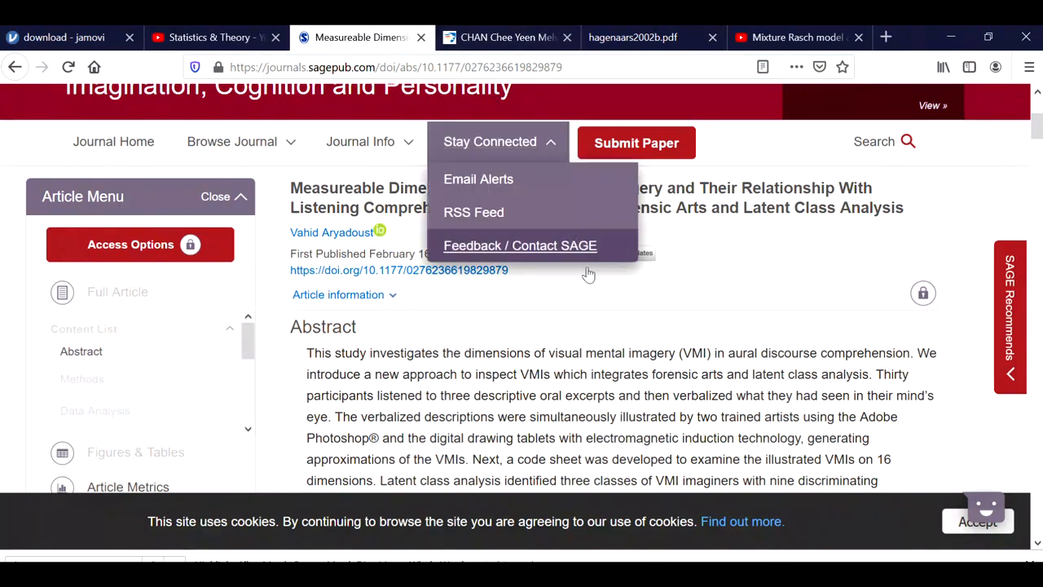
Step: Look over the researcher's staff profile page in the next browser tab
{"action": "left_click", "coordinate": [514, 45]}
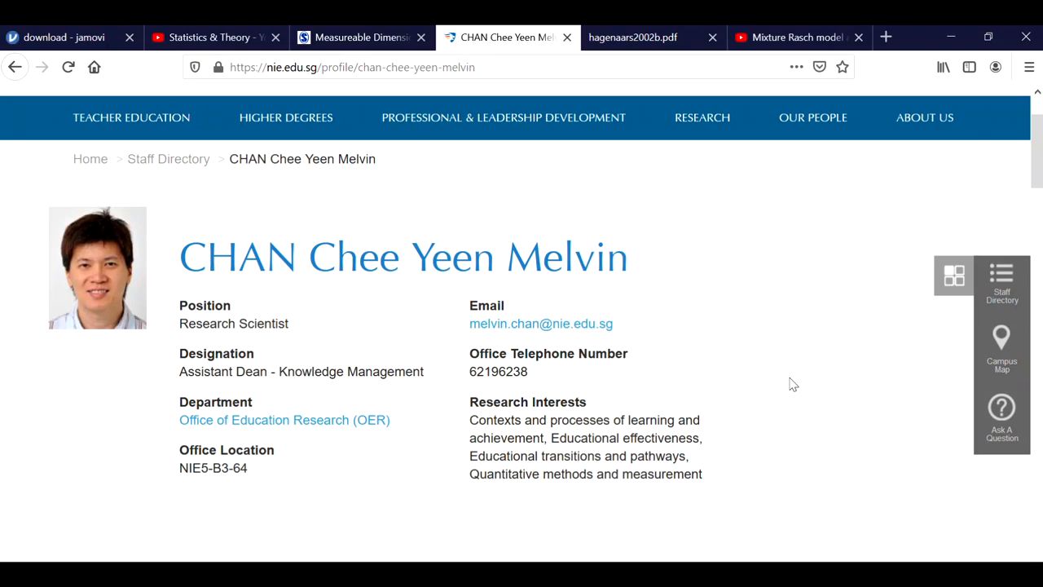
{"action": "scroll", "coordinate": [749, 380], "scroll_direction": "down", "scroll_amount": 2}
{"action": "scroll", "coordinate": [540, 380], "scroll_direction": "up", "scroll_amount": 4}
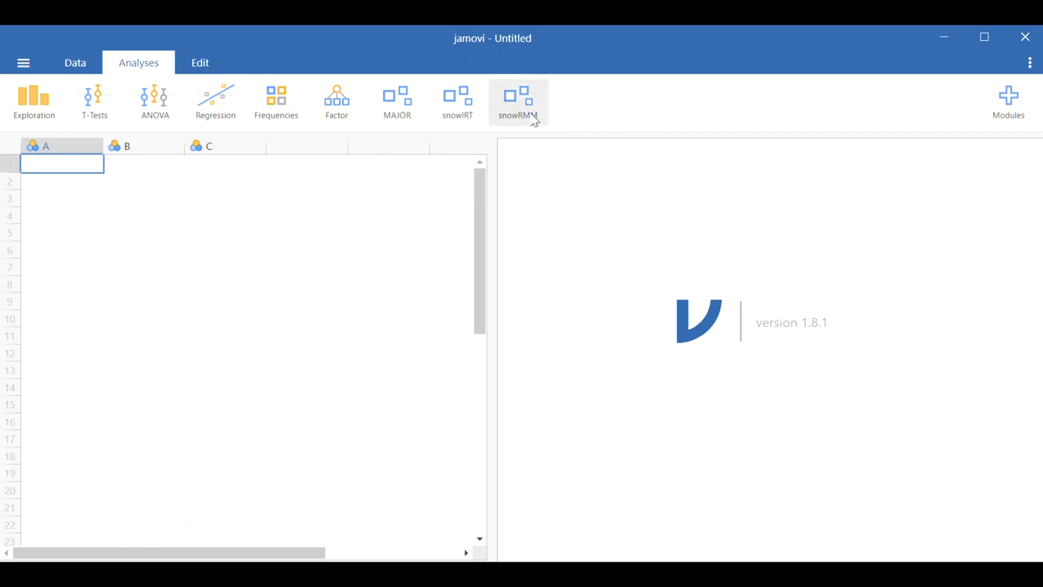
Step: Check the available and installed modules, then the analyses offered in the snowRMM menu
{"action": "left_click", "coordinate": [1009, 110]}
{"action": "left_click", "coordinate": [879, 145]}
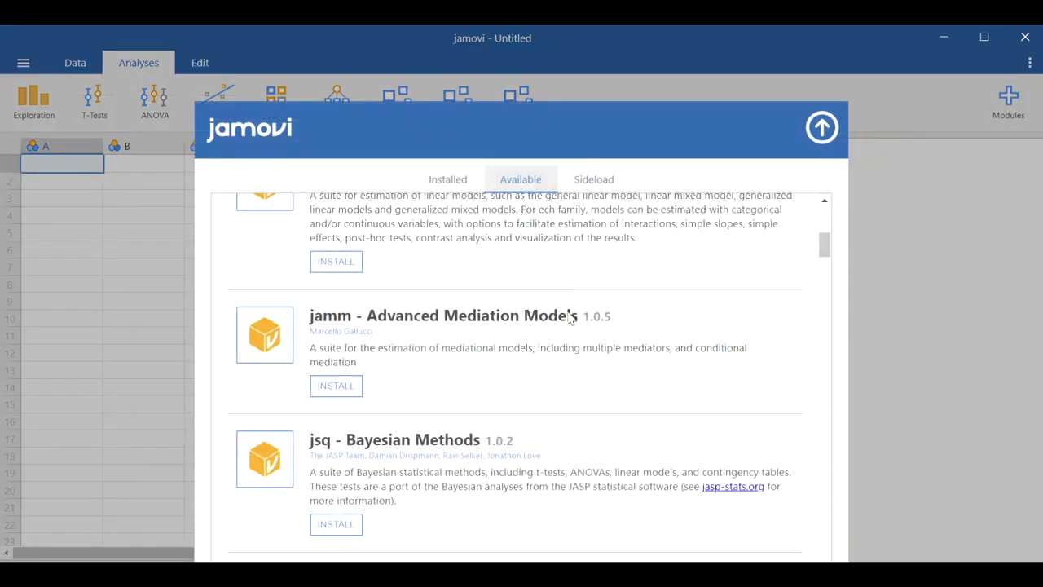
{"action": "left_click", "coordinate": [462, 186]}
{"action": "scroll", "coordinate": [494, 296], "scroll_direction": "down", "scroll_amount": 3}
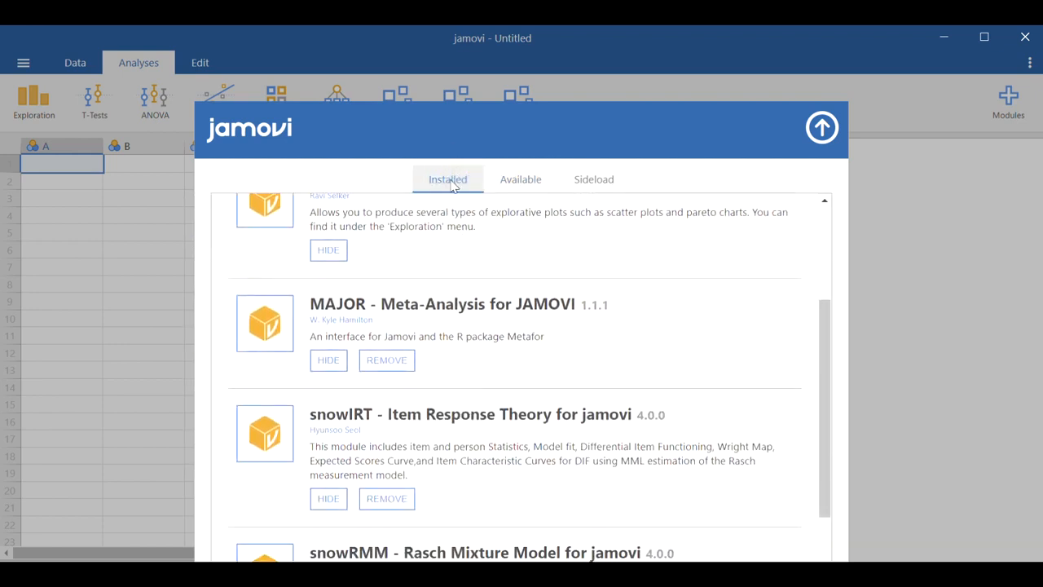
{"action": "scroll", "coordinate": [489, 444], "scroll_direction": "down", "scroll_amount": 1}
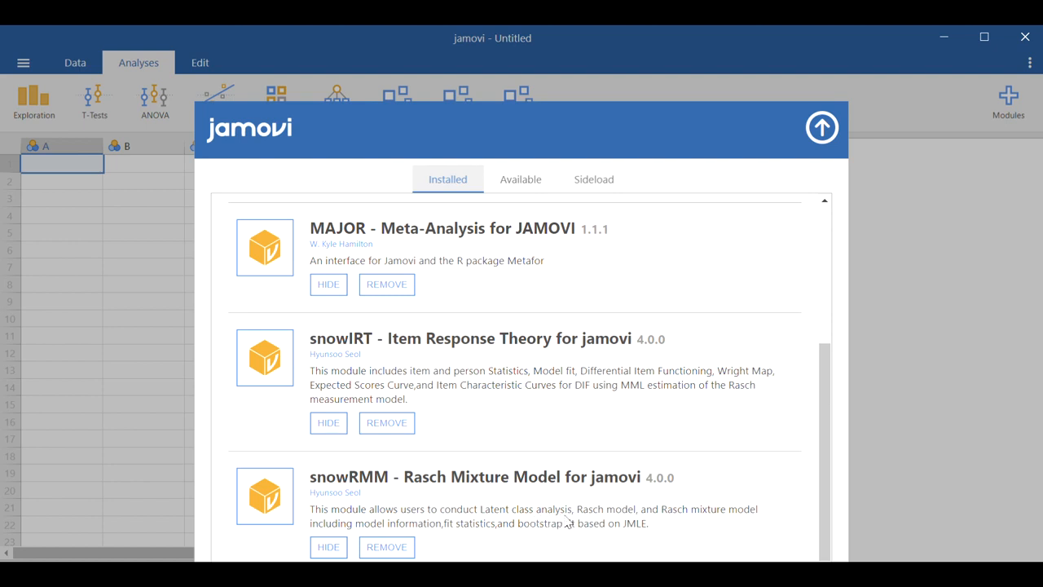
{"action": "left_click", "coordinate": [823, 129]}
{"action": "left_click", "coordinate": [518, 108]}
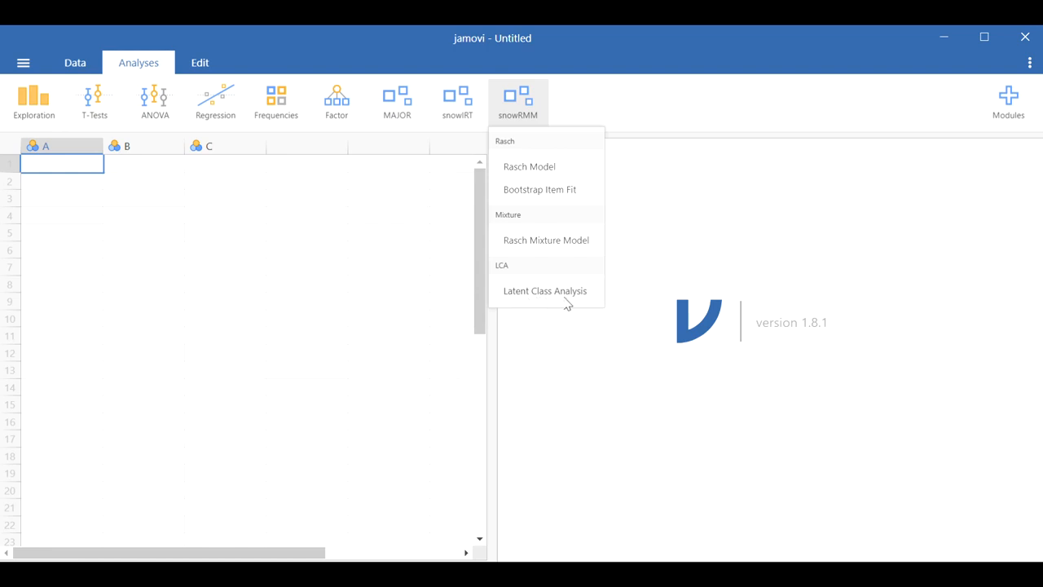
{"action": "left_click", "coordinate": [313, 168]}
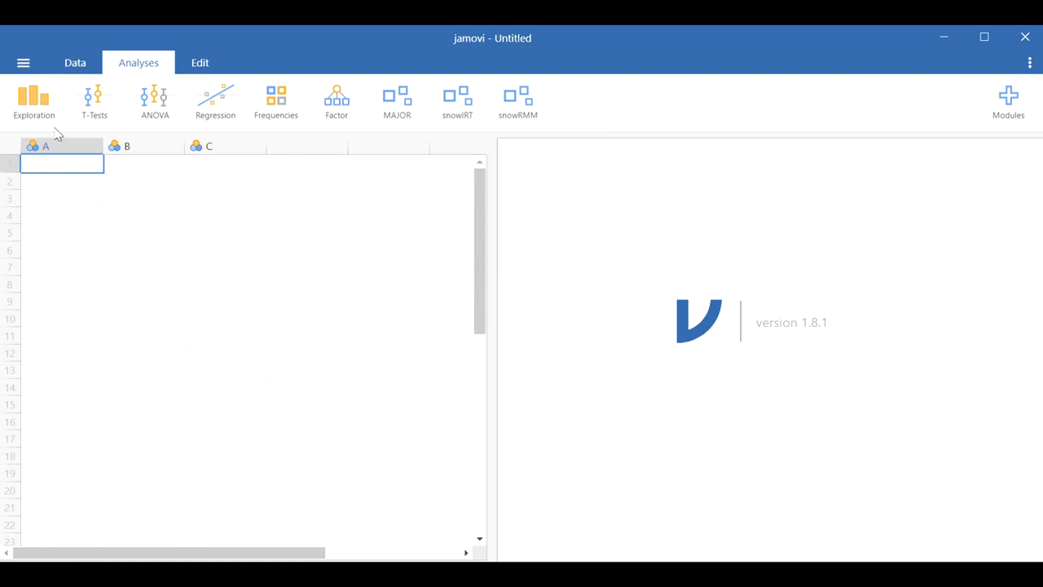
Step: Open the Factor analysis data file from the Desktop
{"action": "left_click", "coordinate": [25, 67]}
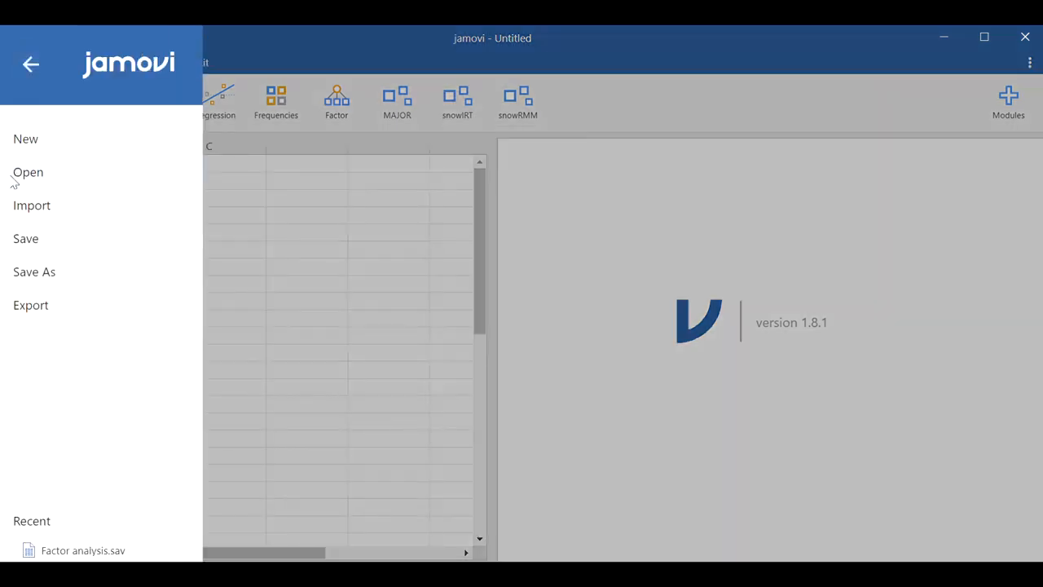
{"action": "left_click", "coordinate": [31, 214]}
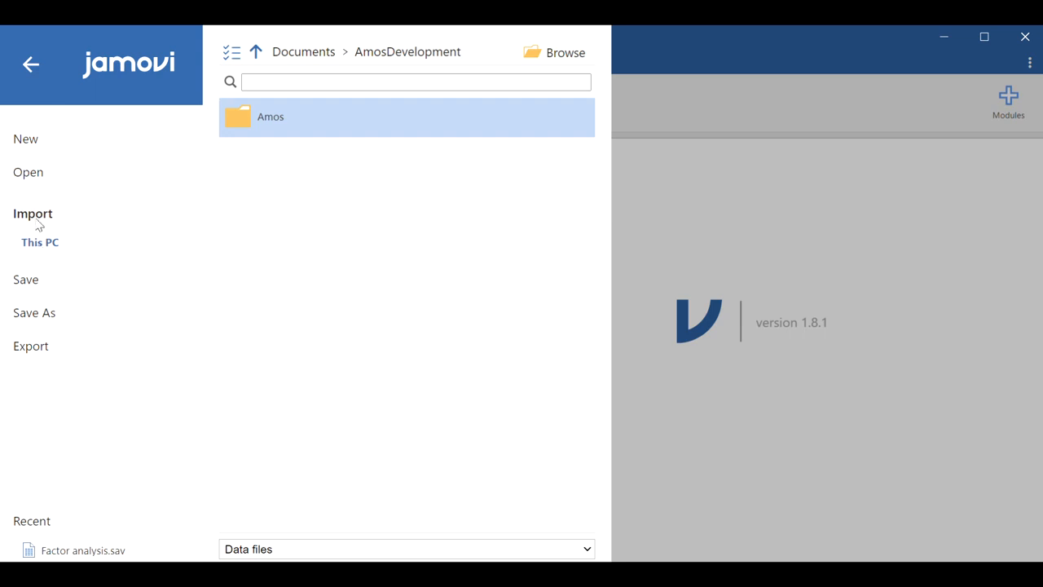
{"action": "left_click", "coordinate": [40, 175]}
{"action": "left_click", "coordinate": [37, 209]}
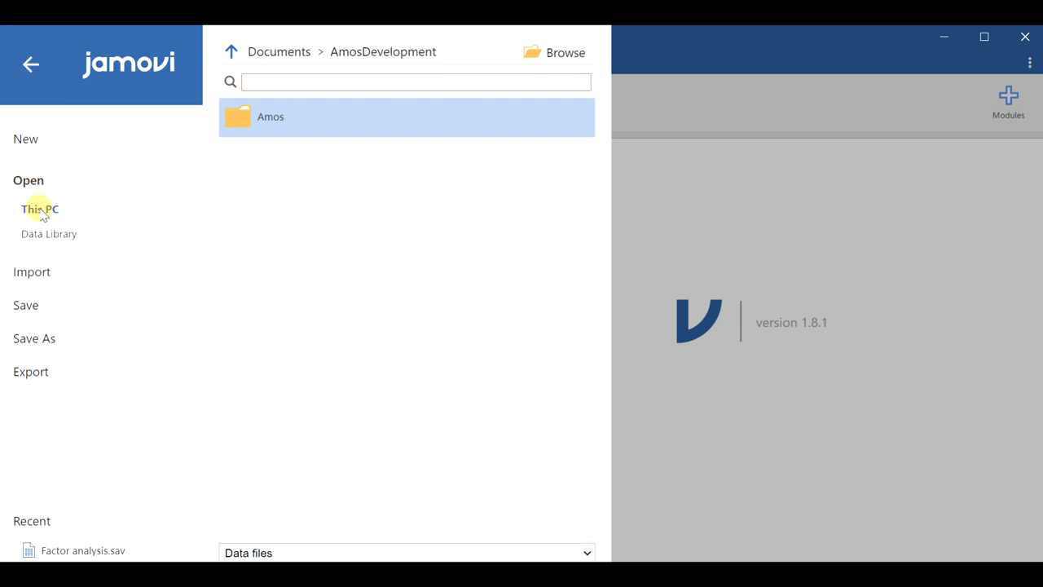
{"action": "left_click", "coordinate": [575, 64]}
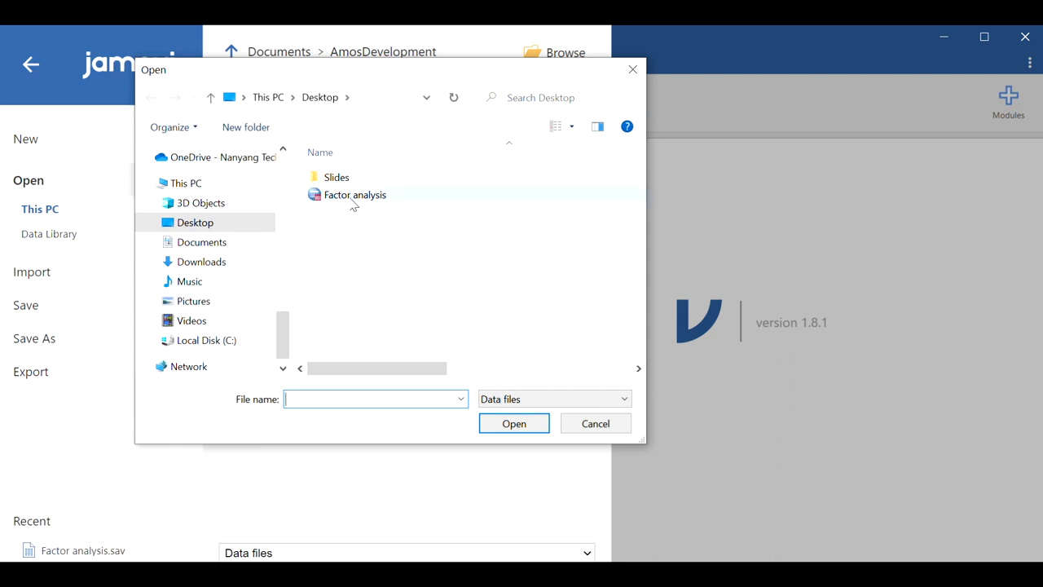
{"action": "double_click", "coordinate": [355, 196]}
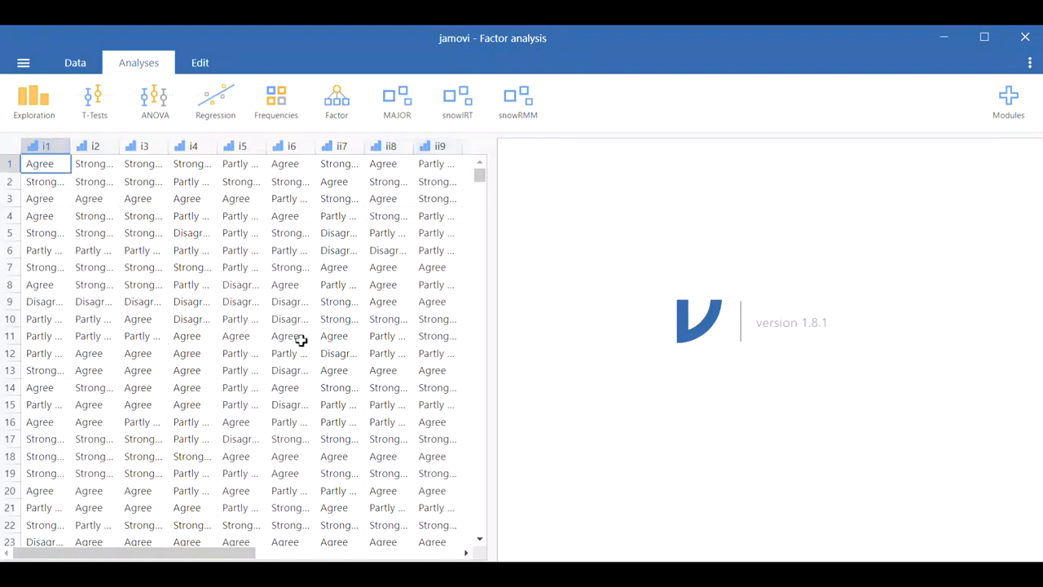
Step: Scroll through the dataset to its last rows and back to the top
{"action": "mouse_move", "coordinate": [241, 553]}
{"action": "left_mouse_down"}
{"action": "mouse_move", "coordinate": [262, 546]}
{"action": "mouse_move", "coordinate": [223, 541]}
{"action": "left_mouse_up"}
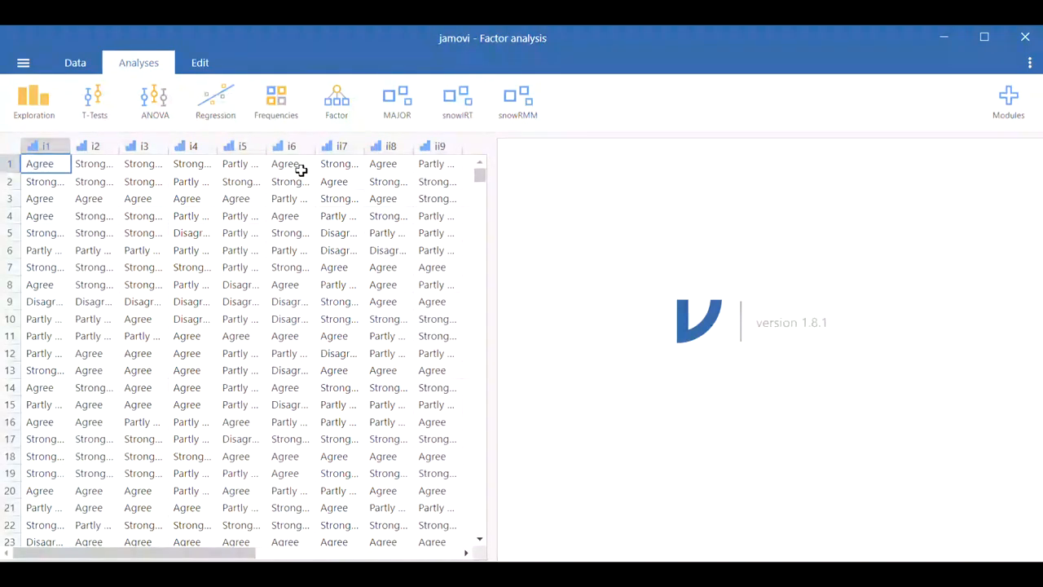
{"action": "left_click_drag", "start_coordinate": [479, 176], "coordinate": [480, 516]}
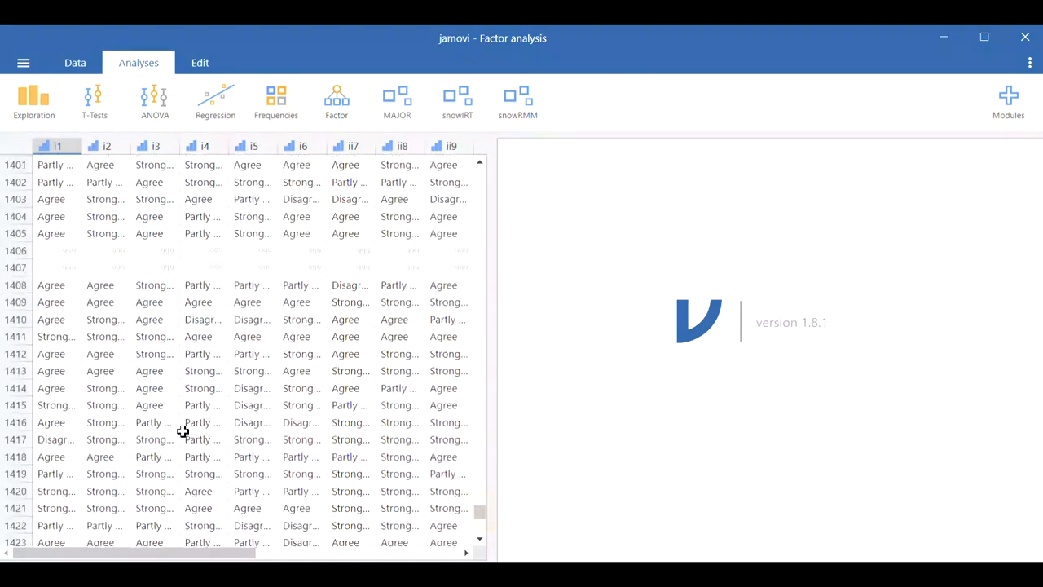
{"action": "scroll", "coordinate": [182, 432], "scroll_direction": "down", "scroll_amount": 6}
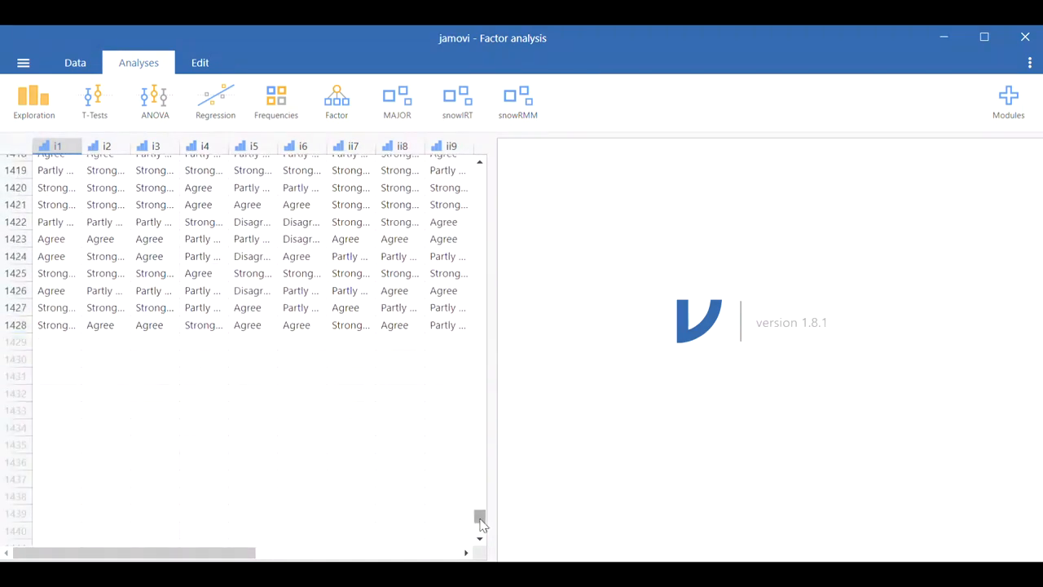
{"action": "left_click_drag", "start_coordinate": [481, 520], "coordinate": [497, 163]}
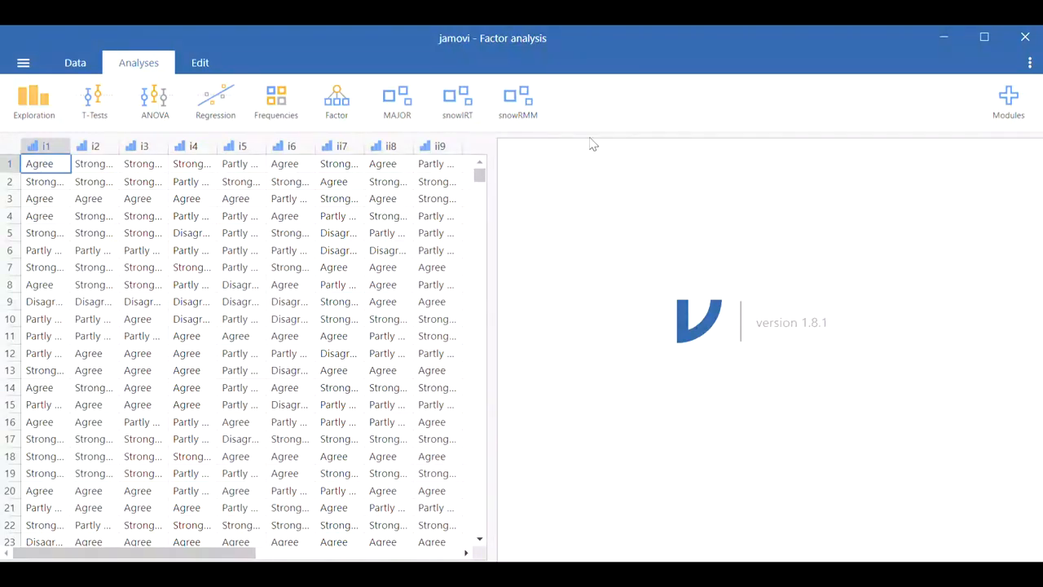
Step: Start a Latent Class Analysis from the snowRMM module
{"action": "left_click", "coordinate": [521, 121]}
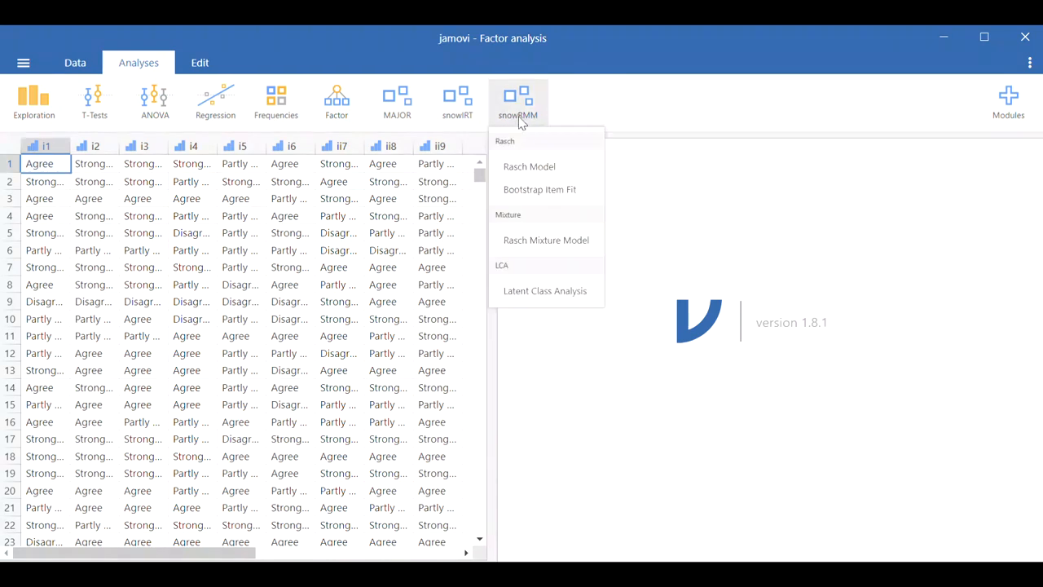
{"action": "left_click", "coordinate": [534, 295]}
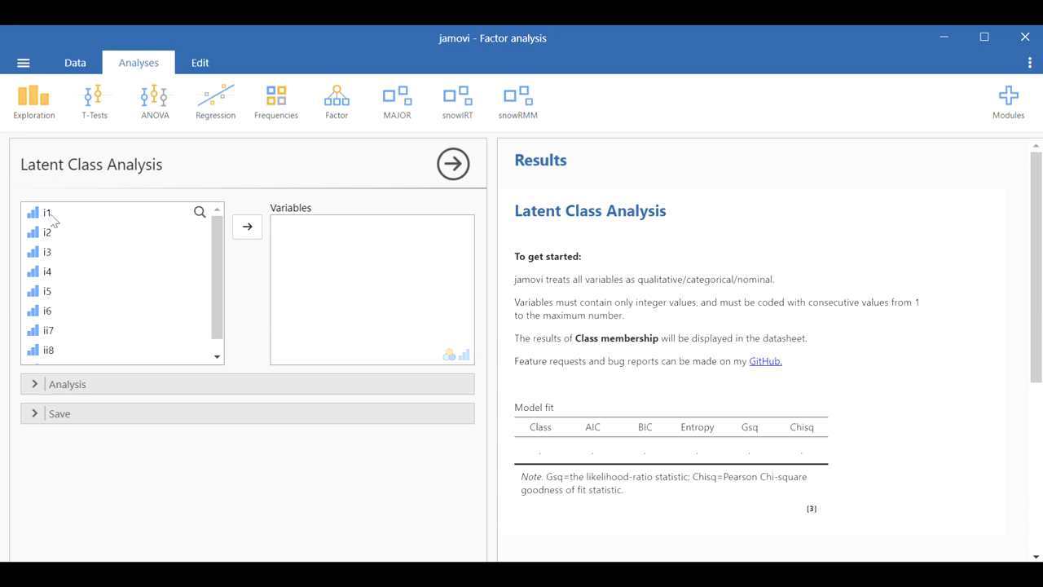
Step: Open the setup of variable i1 and inspect its measure type options
{"action": "left_click", "coordinate": [85, 70]}
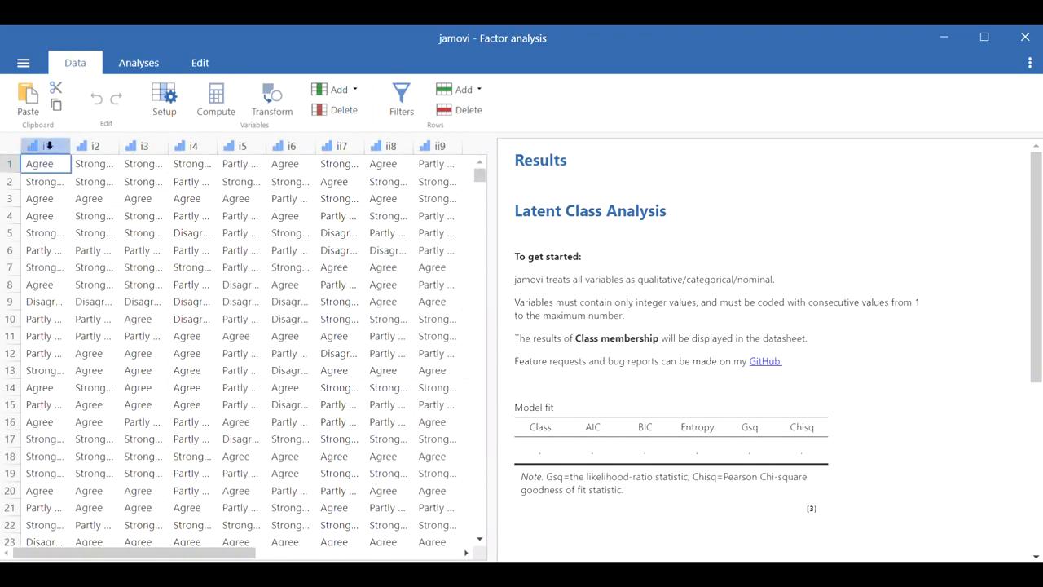
{"action": "left_click", "coordinate": [47, 144]}
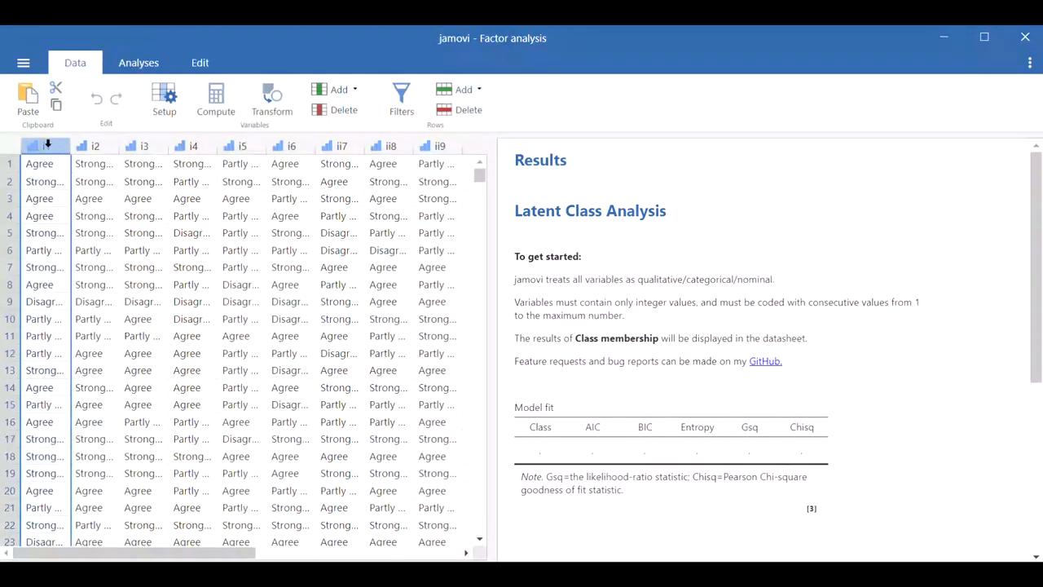
{"action": "double_click", "coordinate": [48, 144]}
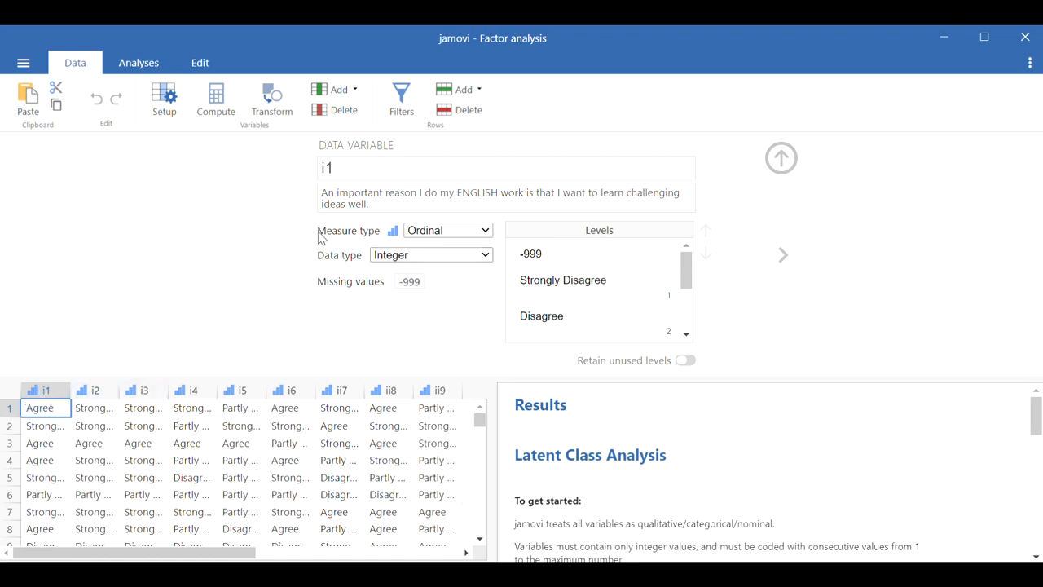
{"action": "left_click", "coordinate": [438, 233]}
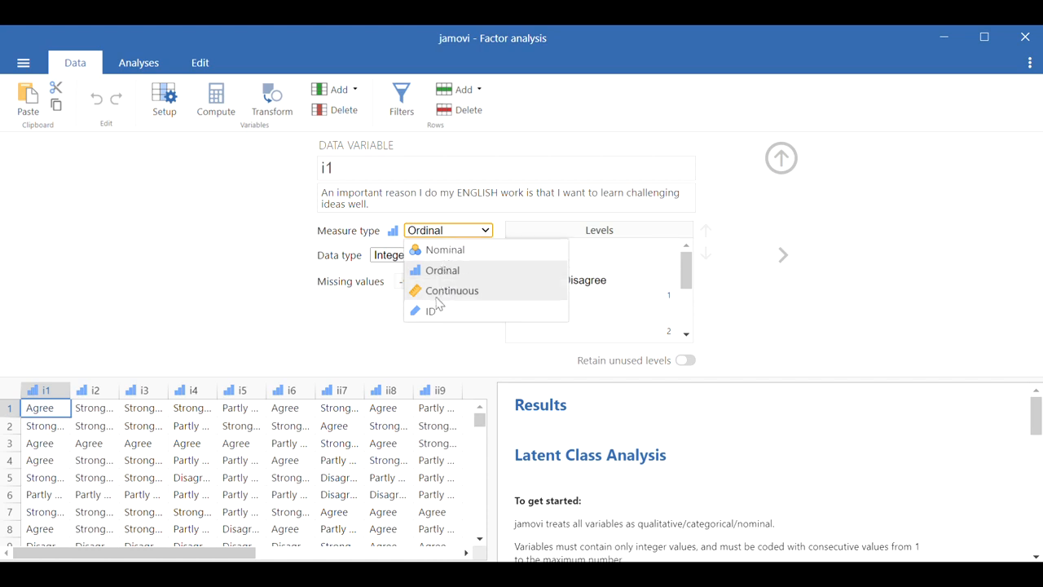
{"action": "left_click", "coordinate": [215, 231]}
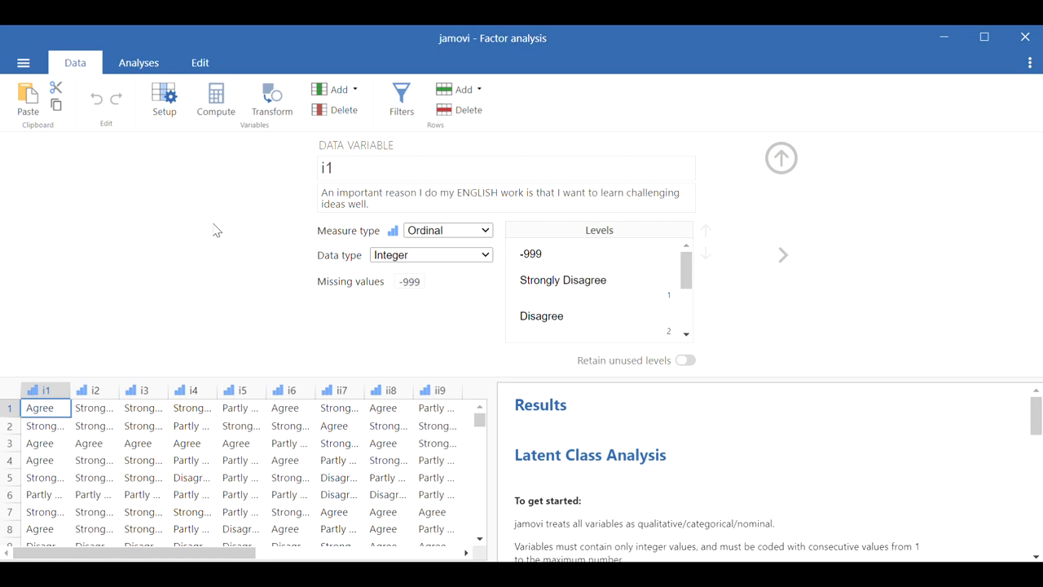
Step: Close the variable setup and return to the Latent Class Analysis options
{"action": "left_click", "coordinate": [784, 163]}
{"action": "left_click", "coordinate": [132, 70]}
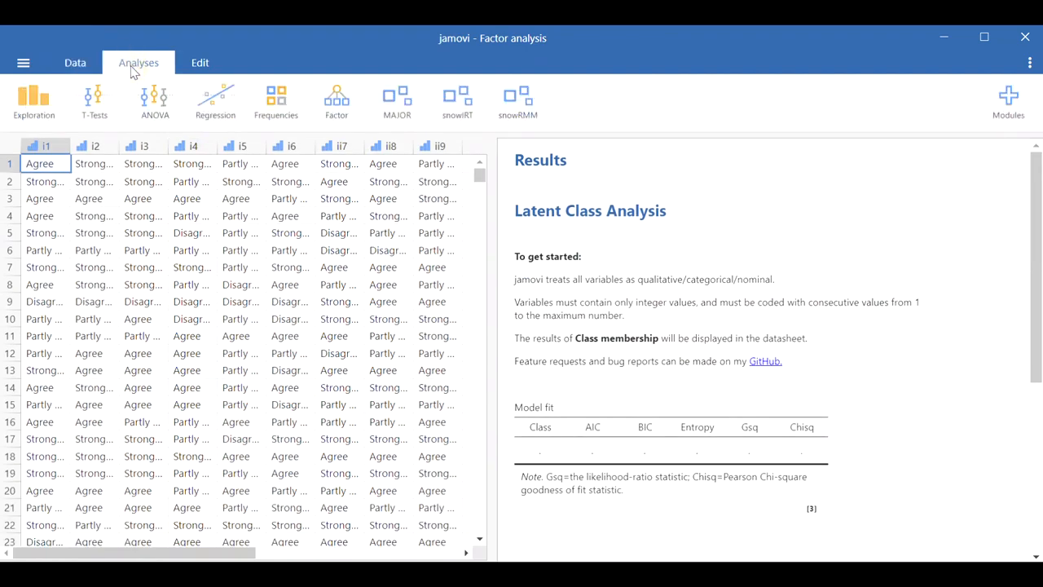
{"action": "left_click", "coordinate": [576, 241]}
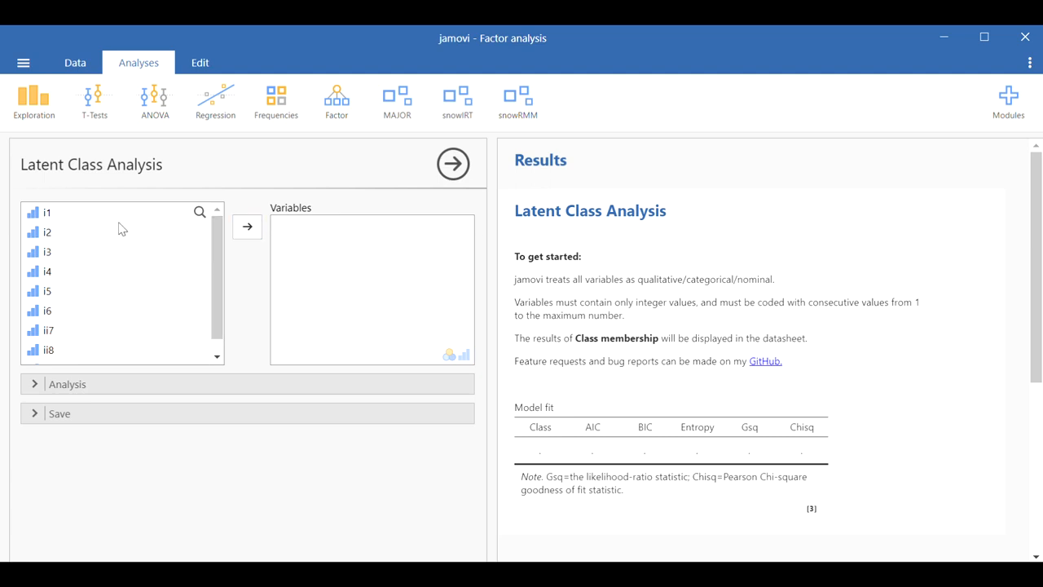
Step: Add all items from i1 through ii9 to the Variables list of the analysis
{"action": "left_click", "coordinate": [46, 213]}
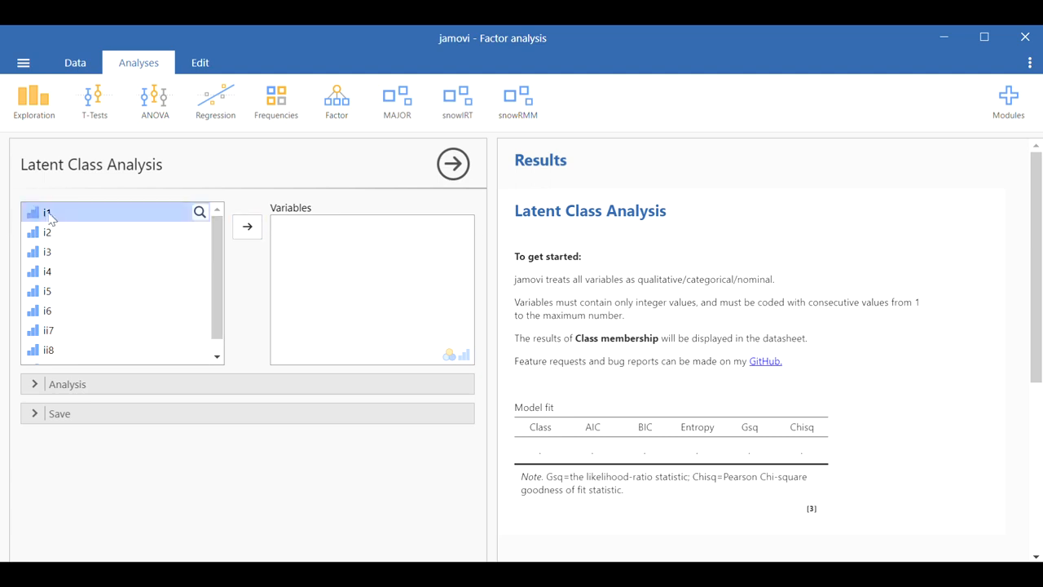
{"action": "scroll", "coordinate": [50, 350], "scroll_direction": "down", "scroll_amount": 1}
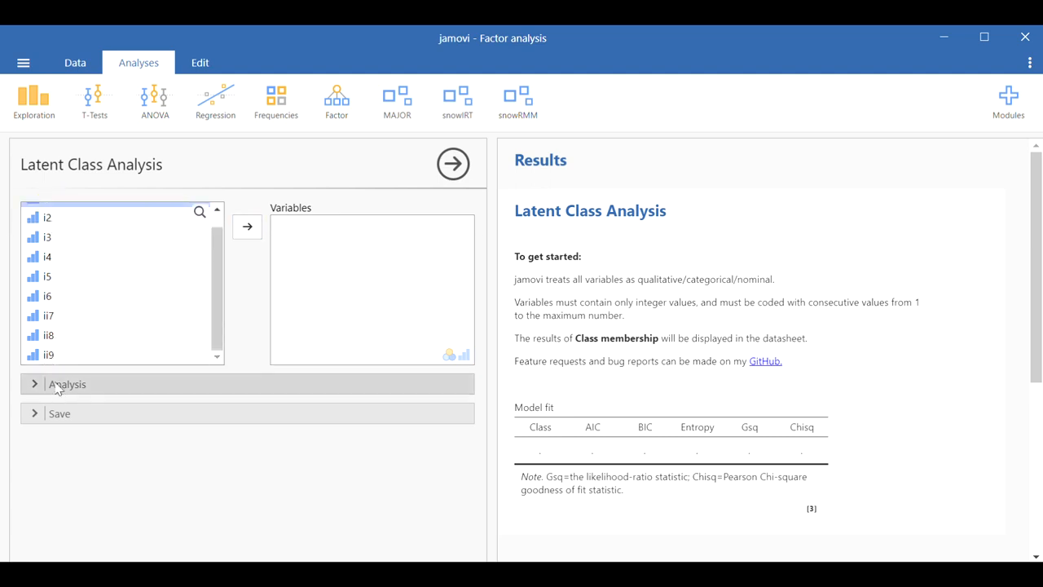
{"action": "left_click", "coordinate": [52, 355], "text": "shift"}
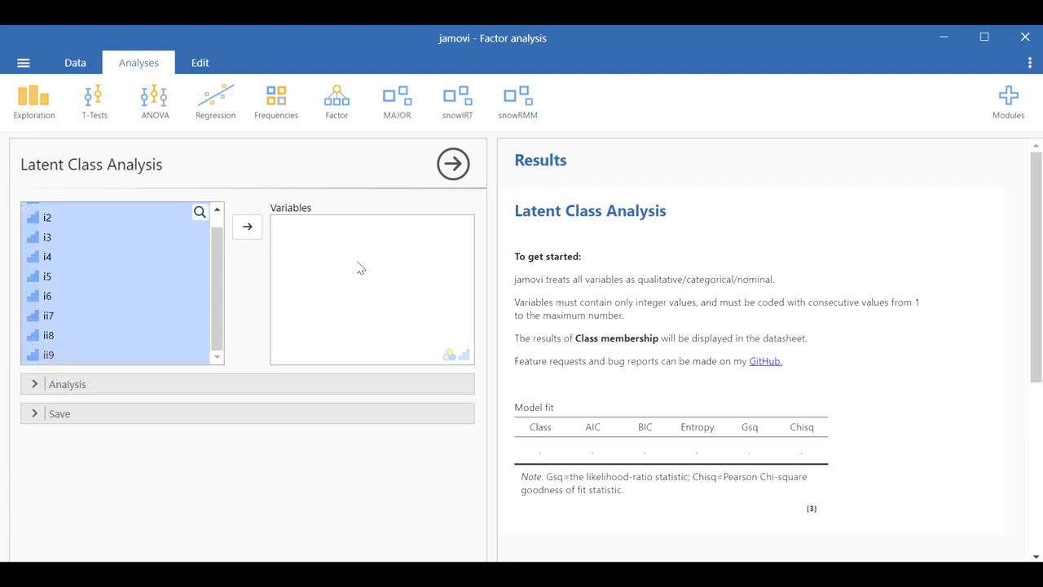
{"action": "left_click", "coordinate": [248, 227]}
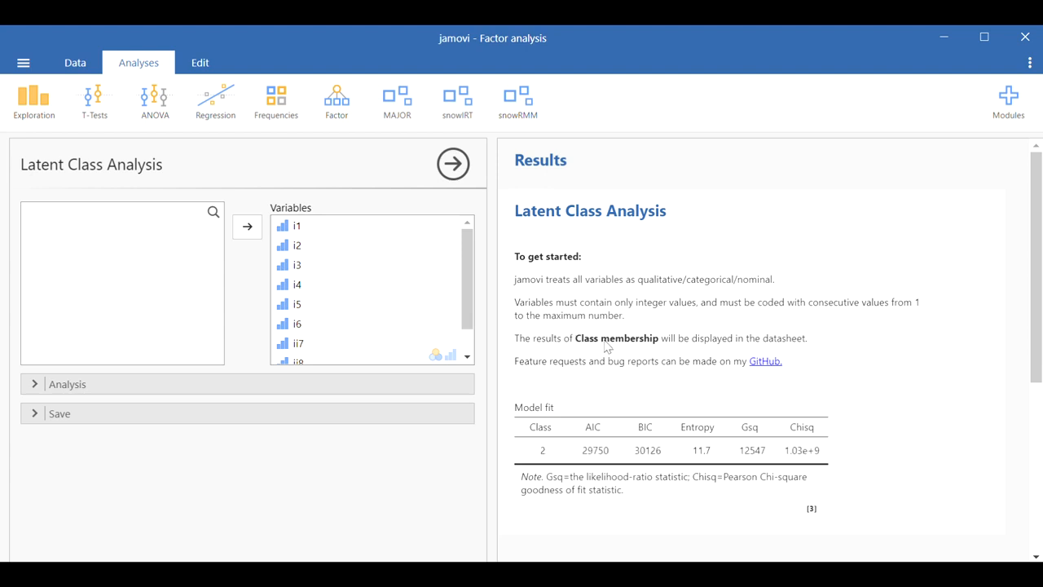
Step: Expand the Analysis options and try setting the number of classes to 1
{"action": "scroll", "coordinate": [623, 346], "scroll_direction": "down", "scroll_amount": 1}
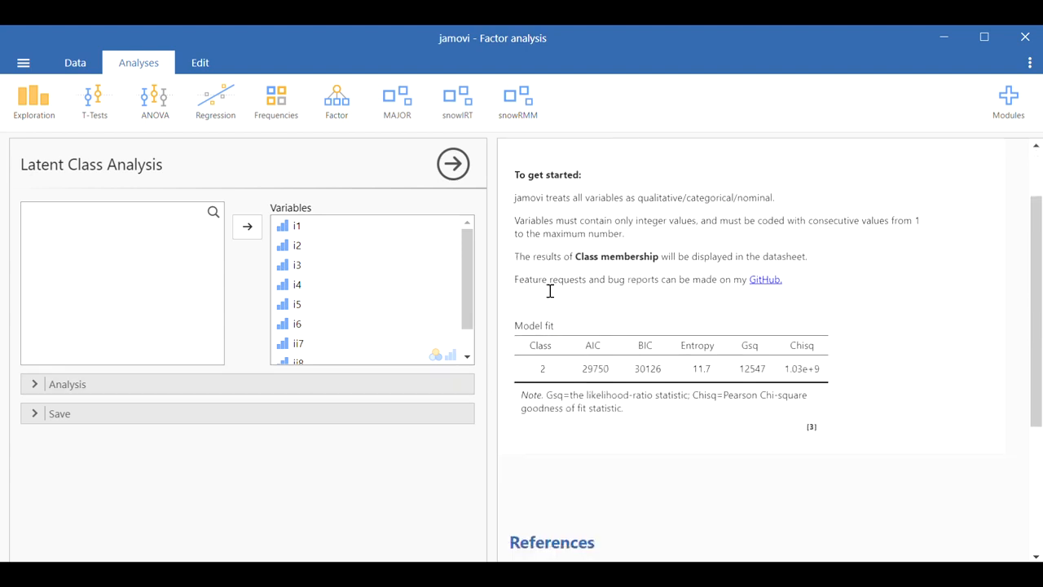
{"action": "left_click", "coordinate": [279, 385]}
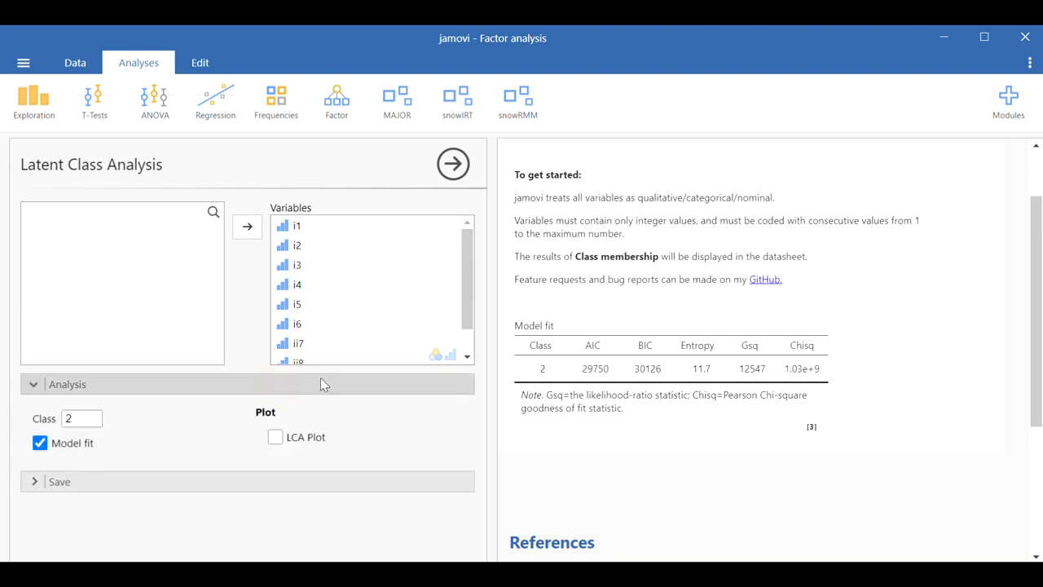
{"action": "left_click", "coordinate": [64, 420]}
{"action": "left_click", "coordinate": [145, 430]}
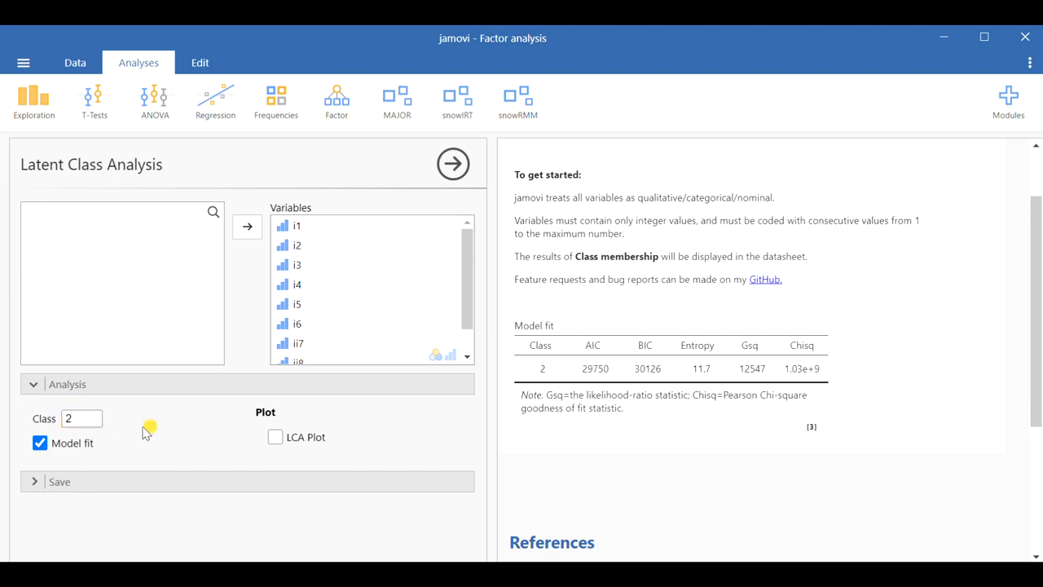
{"action": "left_click", "coordinate": [66, 417]}
{"action": "type", "text": "1"}
{"action": "left_click", "coordinate": [163, 426]}
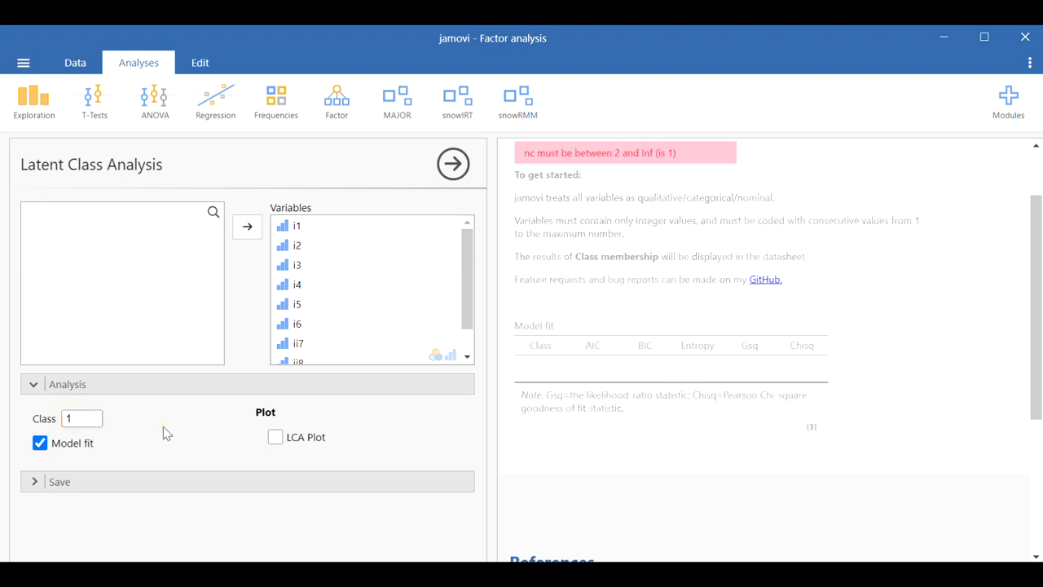
Step: Set the number of classes back to 2
{"action": "left_click", "coordinate": [73, 419]}
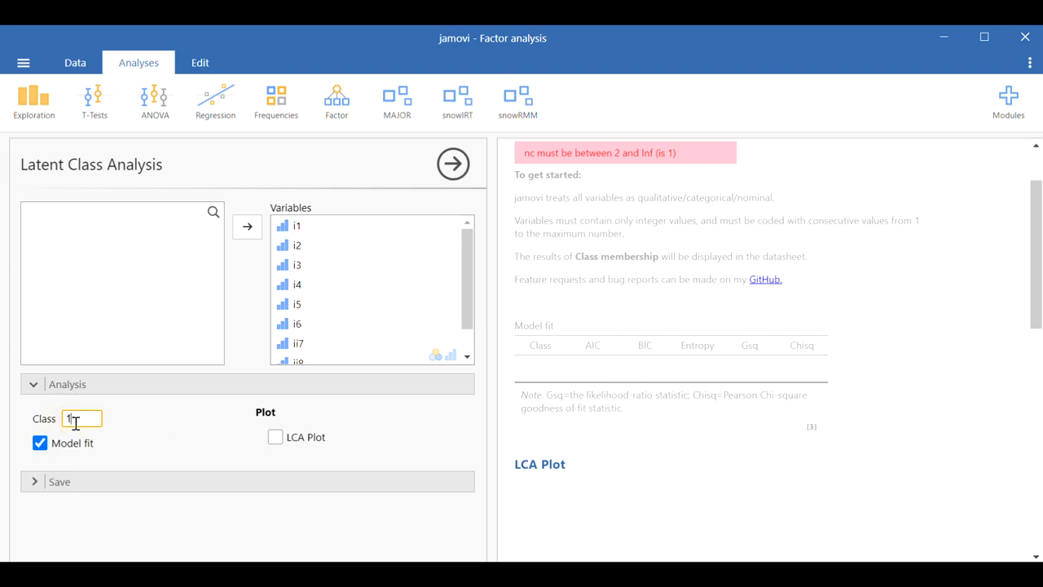
{"action": "left_click", "coordinate": [166, 441]}
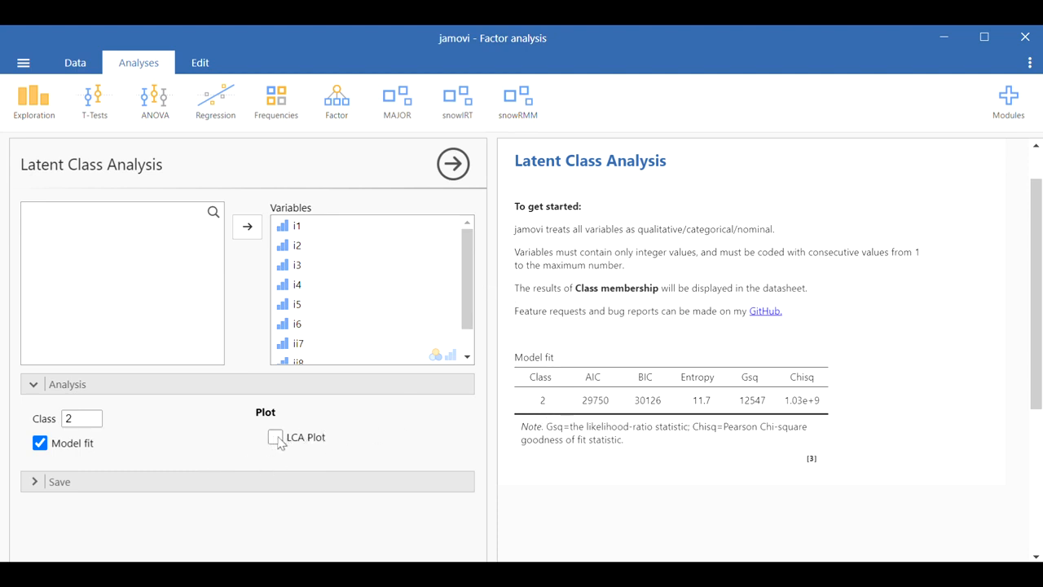
Step: Enable the LCA Plot for the two-class model
{"action": "left_click", "coordinate": [276, 437]}
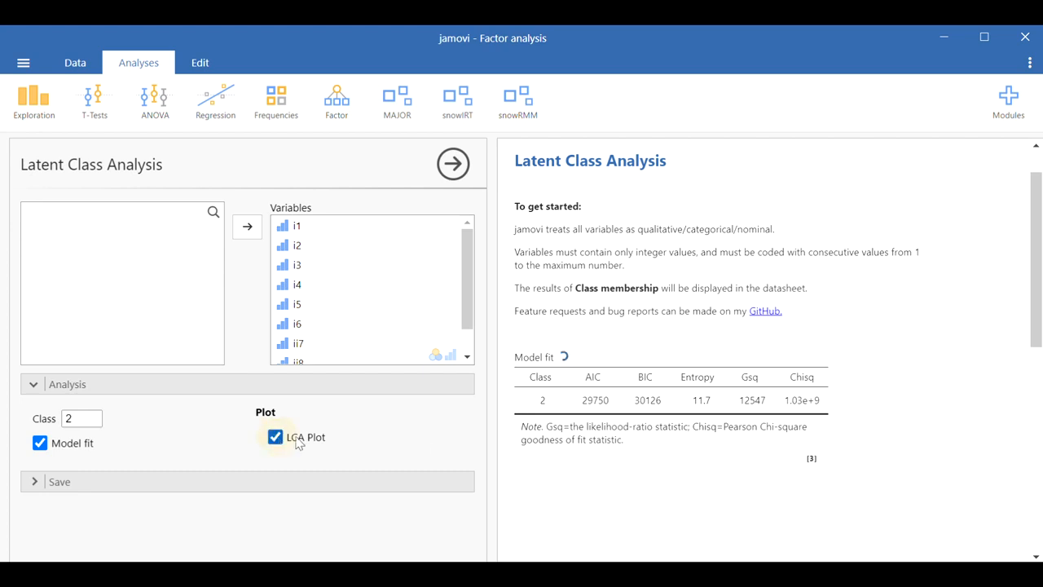
{"action": "scroll", "coordinate": [777, 403], "scroll_direction": "down", "scroll_amount": 3}
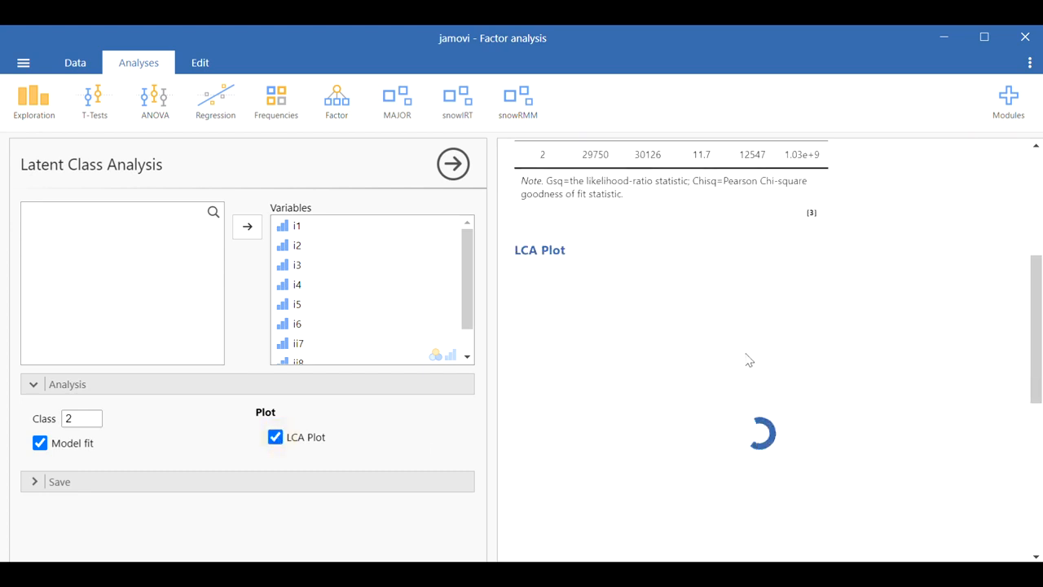
{"action": "scroll", "coordinate": [735, 357], "scroll_direction": "down", "scroll_amount": 1}
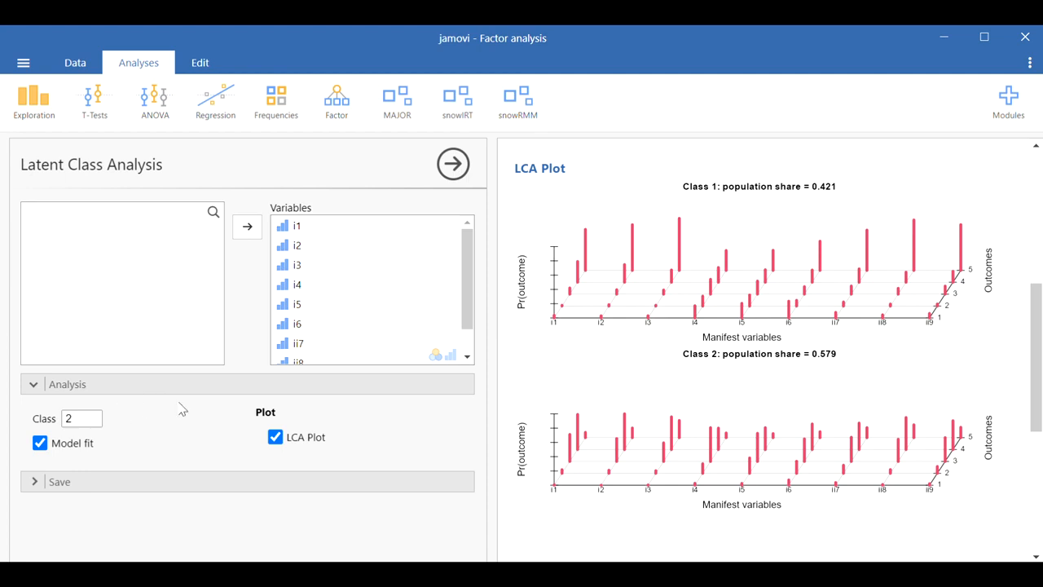
Step: Expand the Save options and turn on saving Class membership to the datasheet
{"action": "left_click", "coordinate": [182, 485]}
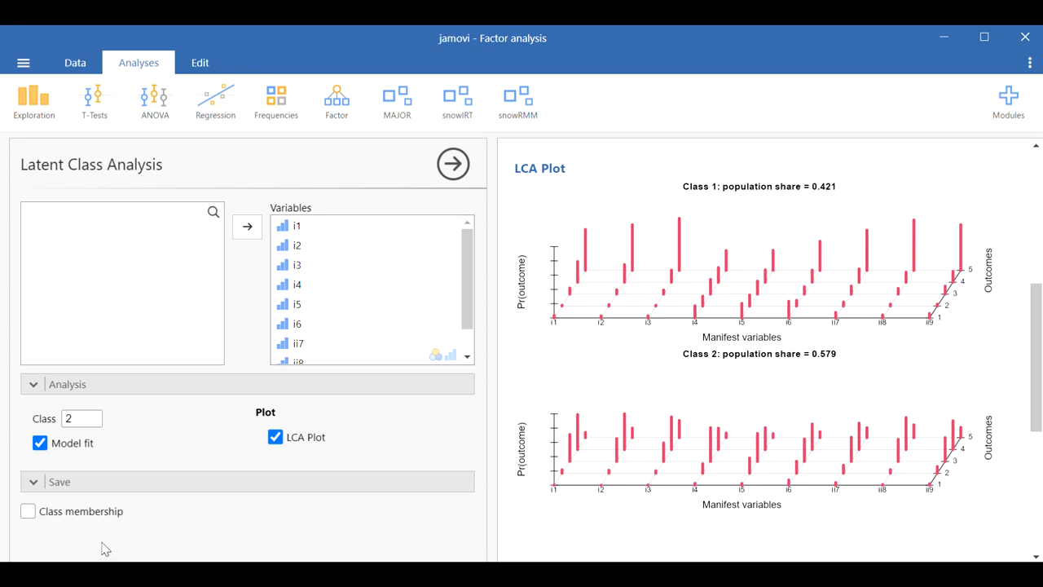
{"action": "left_click", "coordinate": [29, 510]}
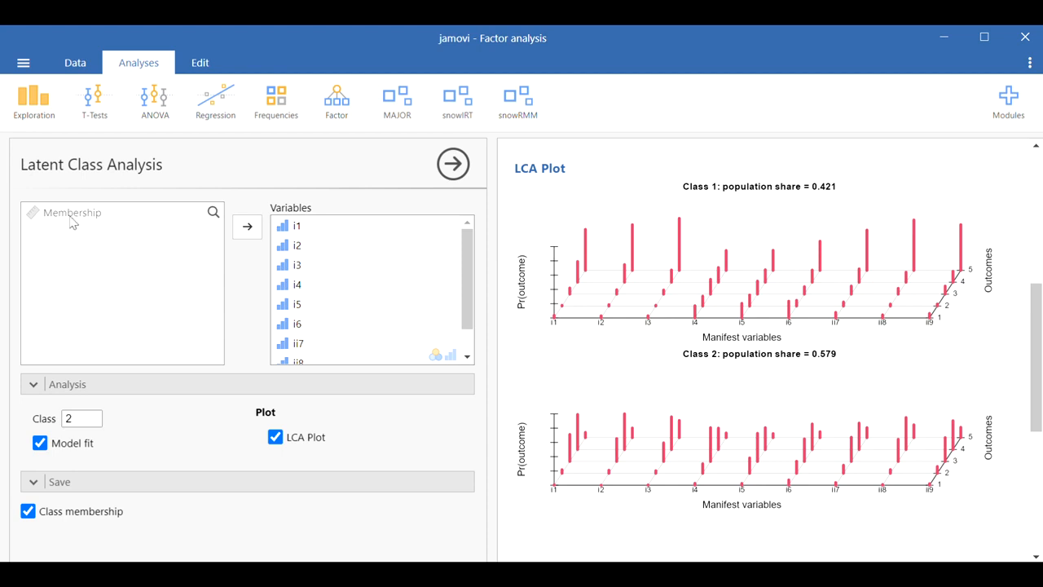
{"action": "scroll", "coordinate": [797, 416], "scroll_direction": "up", "scroll_amount": 5}
{"action": "scroll", "coordinate": [817, 386], "scroll_direction": "down", "scroll_amount": 3}
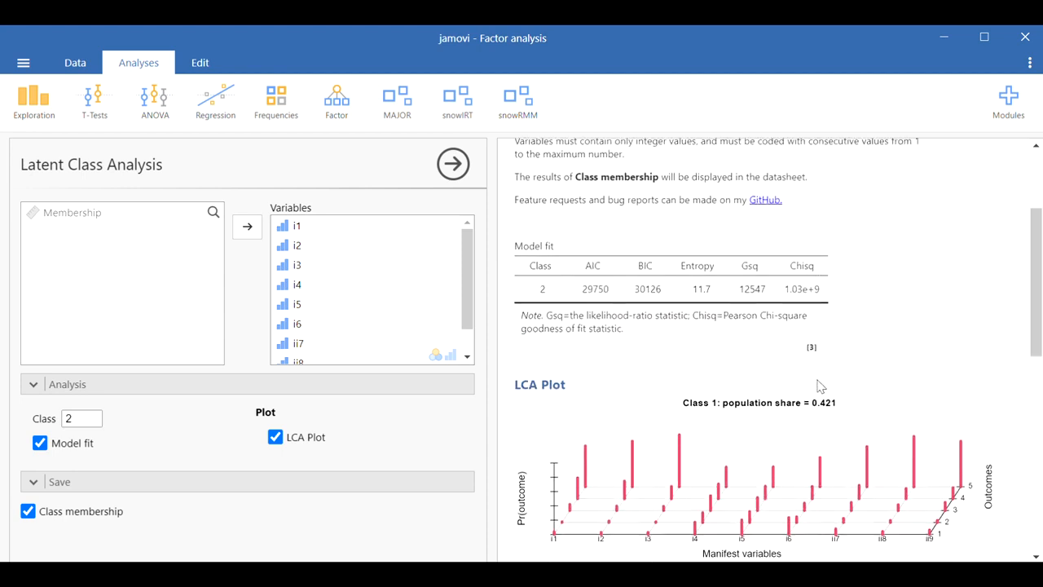
{"action": "scroll", "coordinate": [823, 383], "scroll_direction": "up", "scroll_amount": 1}
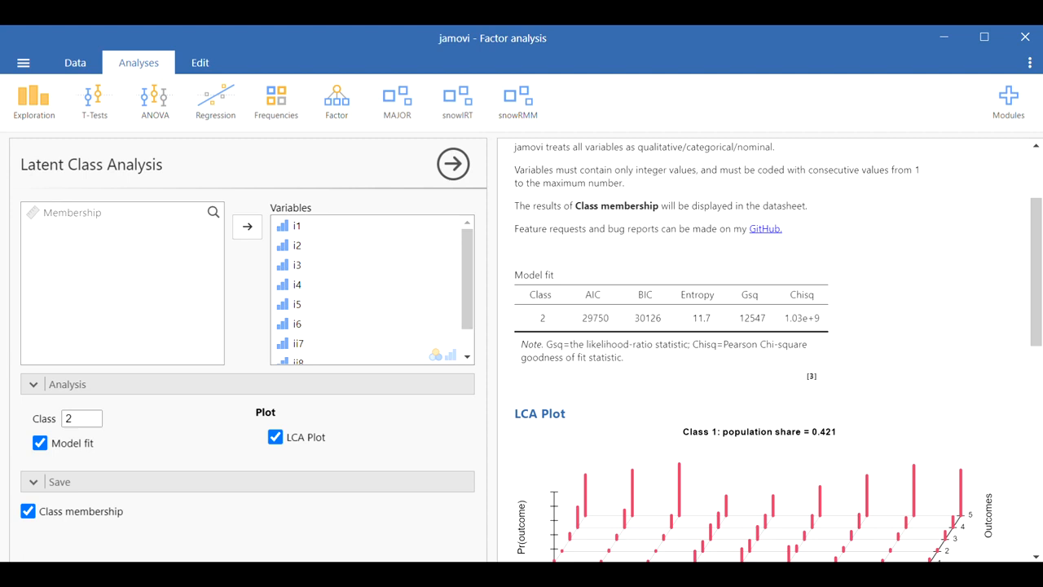
Step: Switch to the Aryadoust 2019 PDF in Adobe Acrobat and read its section on fit statistics
{"action": "key", "text": "alt+Tab"}
{"action": "scroll", "coordinate": [589, 332], "scroll_direction": "up", "scroll_amount": 1}
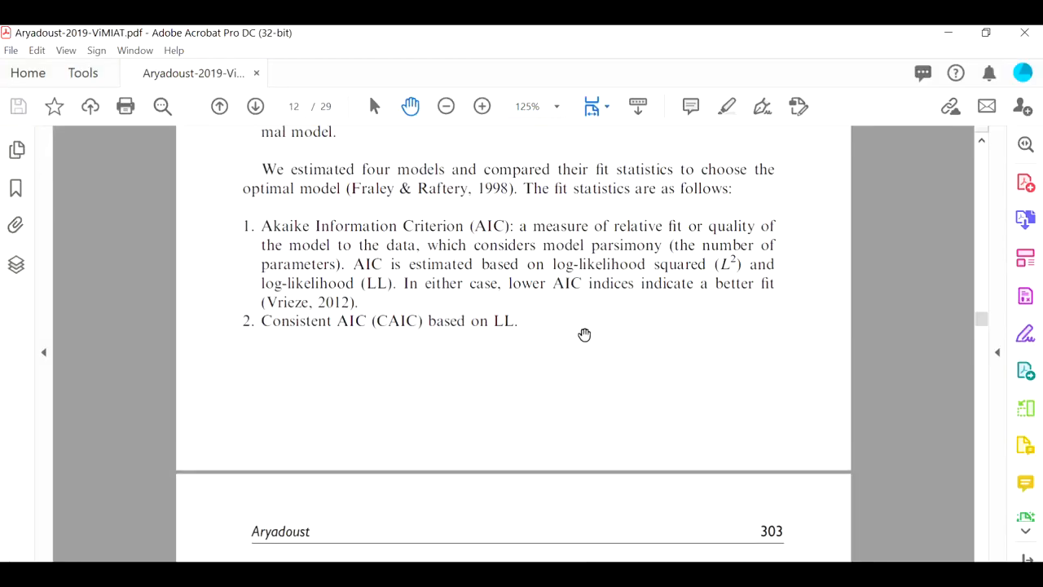
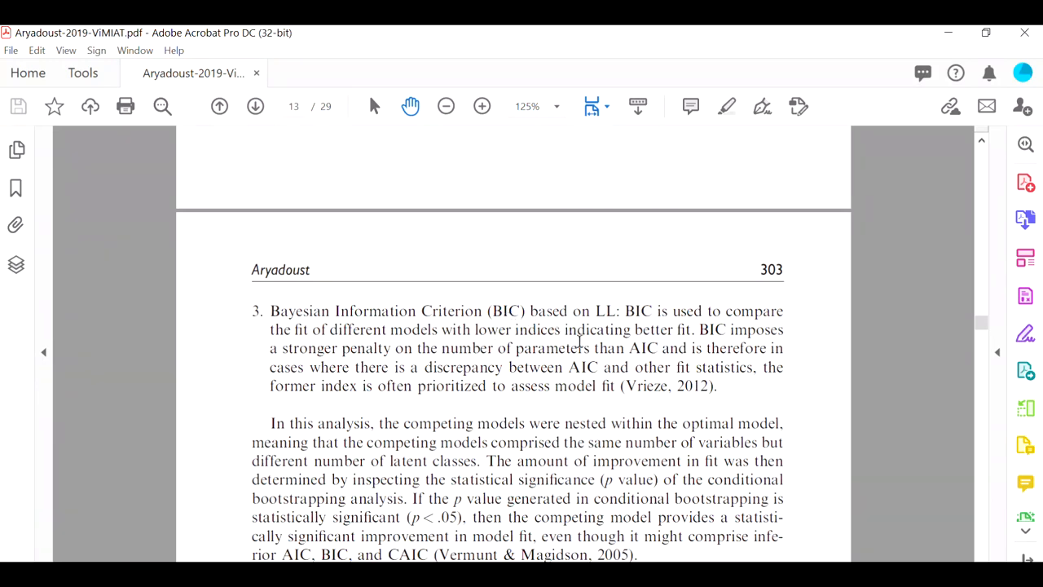
Step: Copy the two-class Model fit table from the jamovi results
{"action": "scroll", "coordinate": [612, 338], "scroll_direction": "down", "scroll_amount": 1}
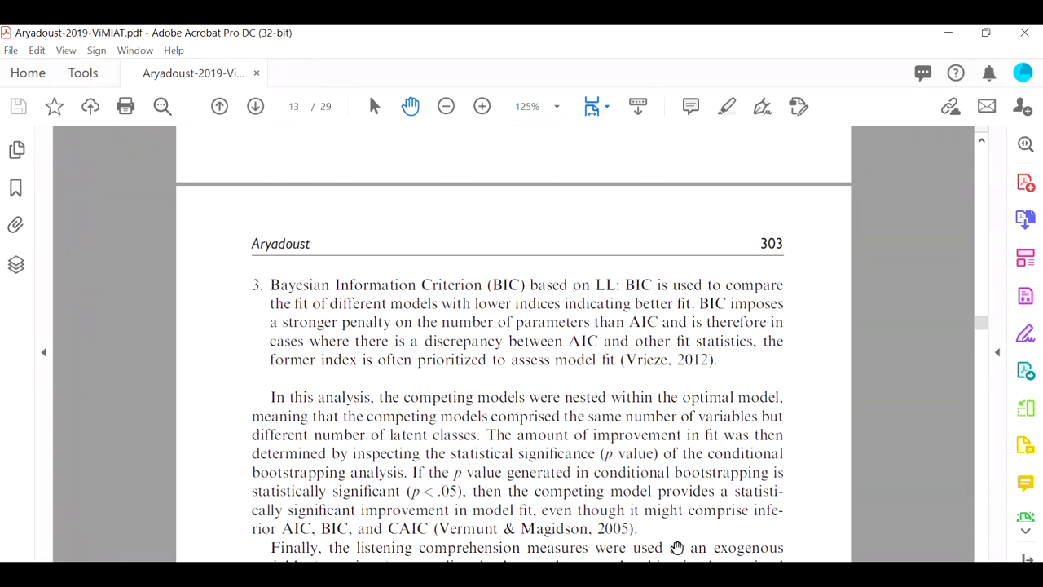
{"action": "scroll", "coordinate": [611, 432], "scroll_direction": "down", "scroll_amount": 1}
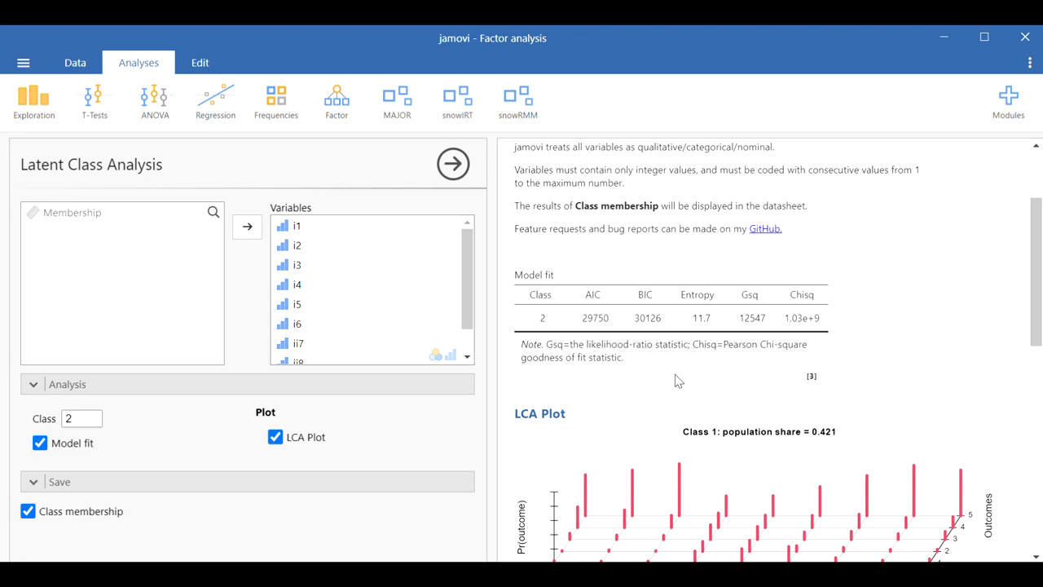
{"action": "right_click", "coordinate": [645, 298]}
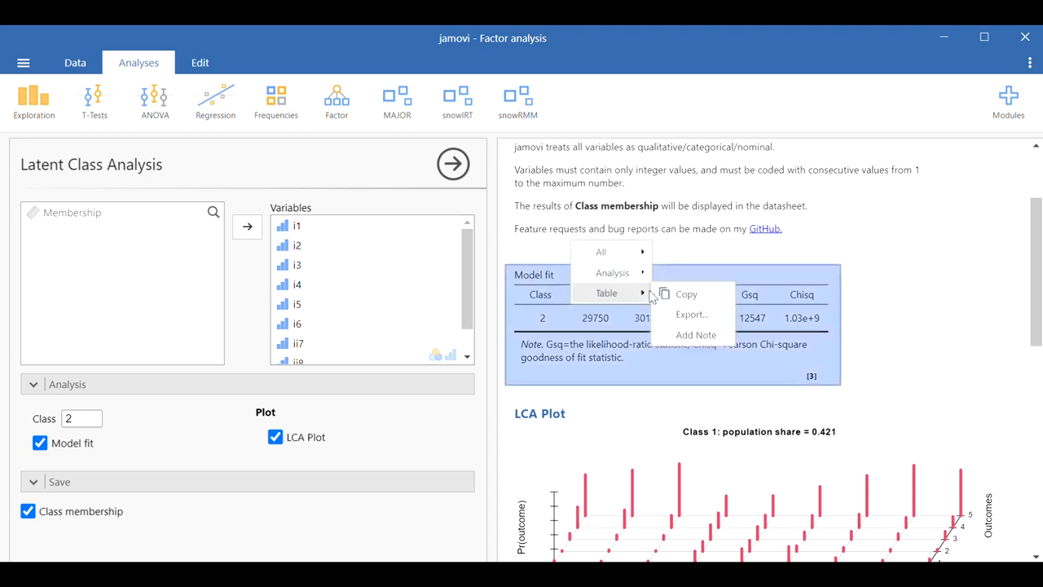
{"action": "left_click", "coordinate": [686, 300]}
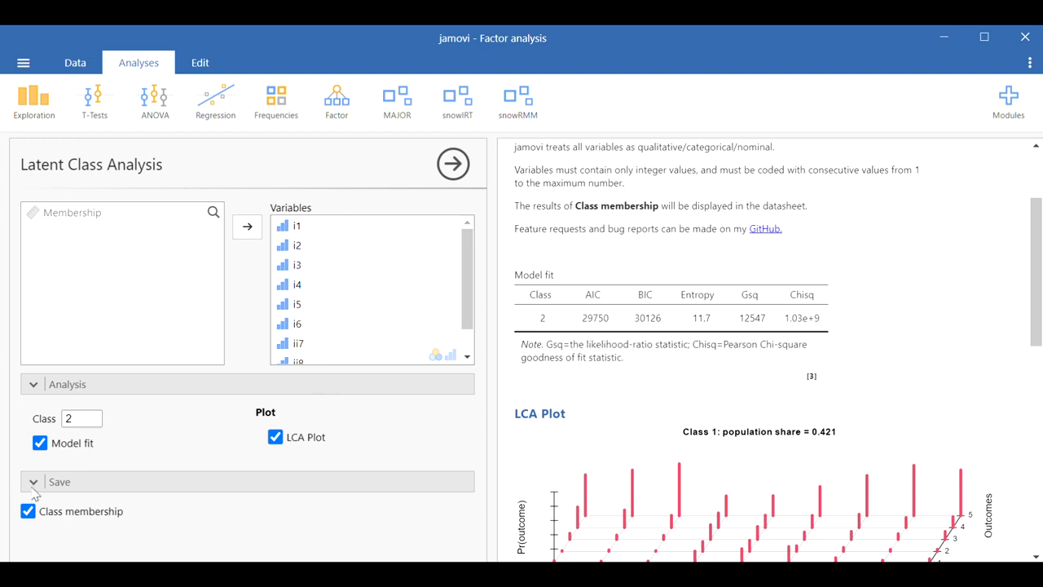
Step: Set the number of classes to 3 and copy the resulting Model fit table
{"action": "double_click", "coordinate": [68, 418]}
{"action": "left_click", "coordinate": [432, 432]}
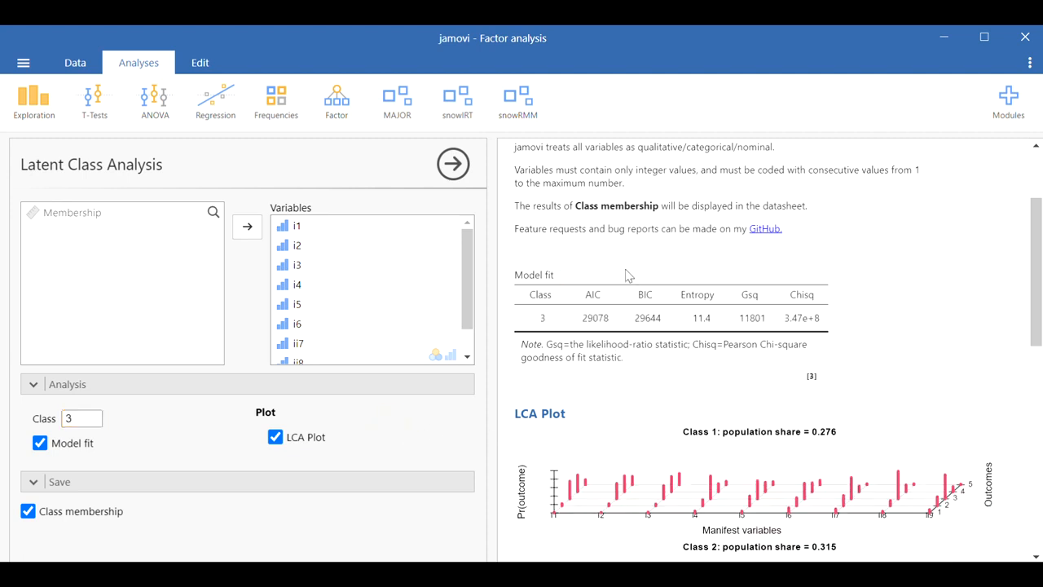
{"action": "right_click", "coordinate": [675, 294]}
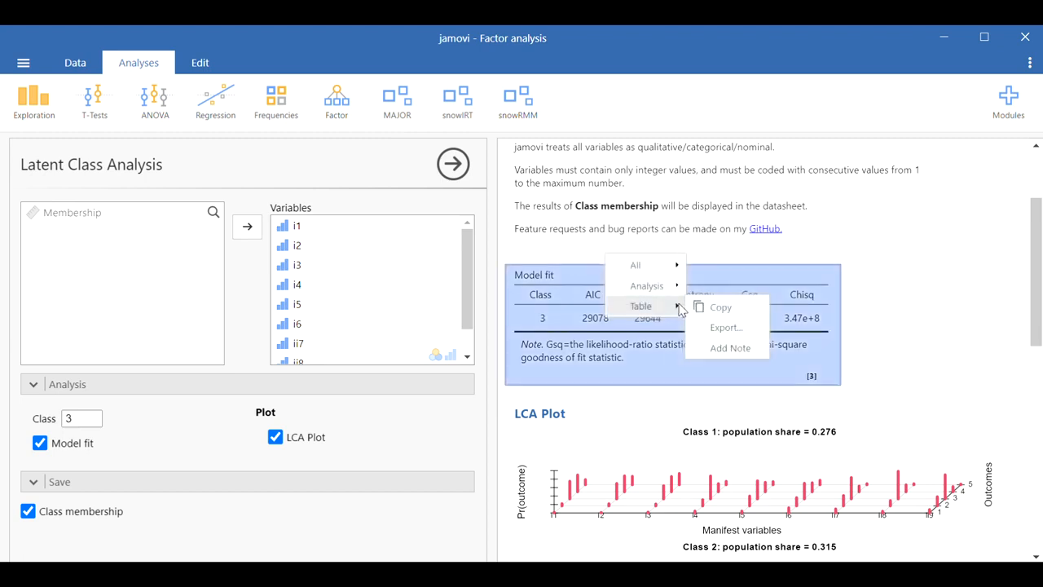
{"action": "left_click", "coordinate": [720, 308]}
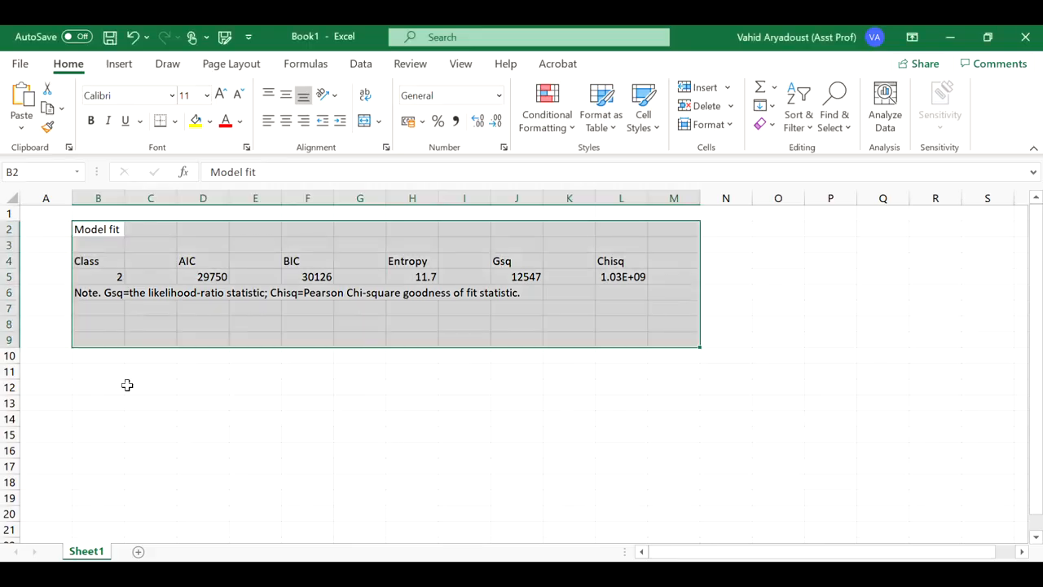
Step: Paste the three-class Model fit table into the Excel sheet at B8, below the two-class table, keeping source formatting
{"action": "left_click", "coordinate": [98, 324]}
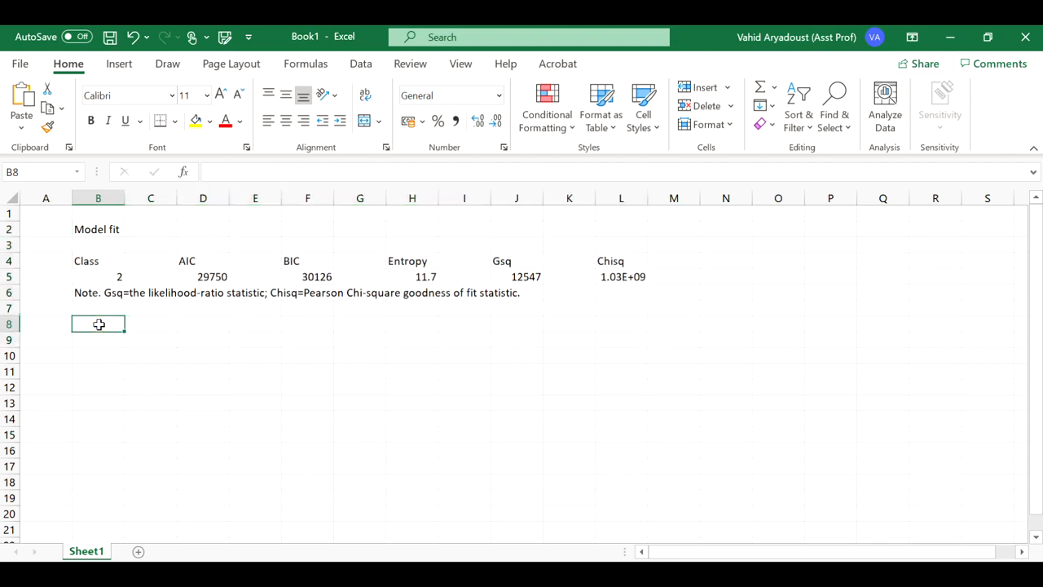
{"action": "key", "text": "ctrl+v"}
{"action": "key", "text": "ctrl+z"}
{"action": "right_click", "coordinate": [105, 344]}
{"action": "left_click", "coordinate": [169, 194]}
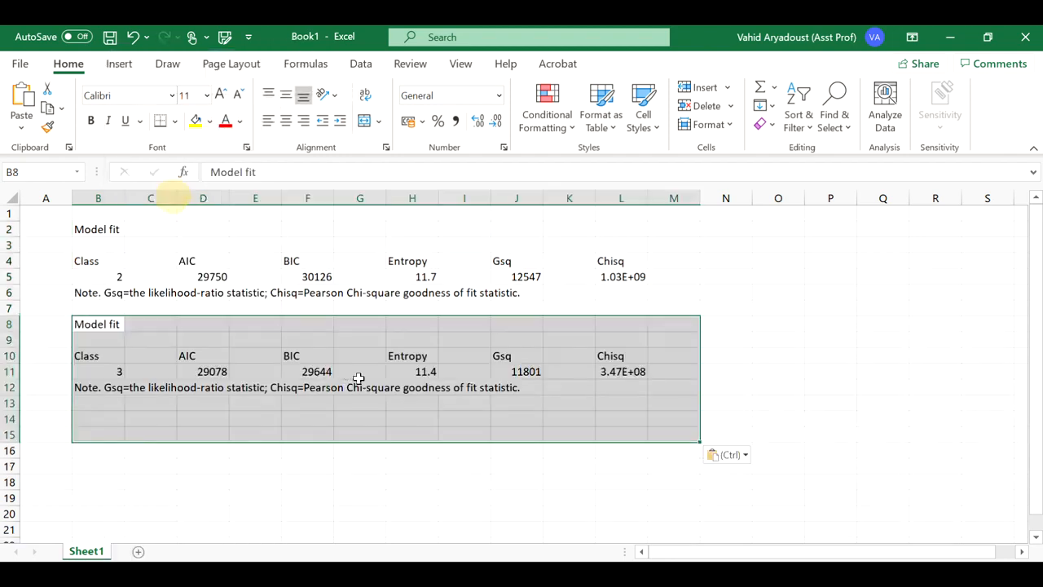
{"action": "left_click", "coordinate": [412, 419]}
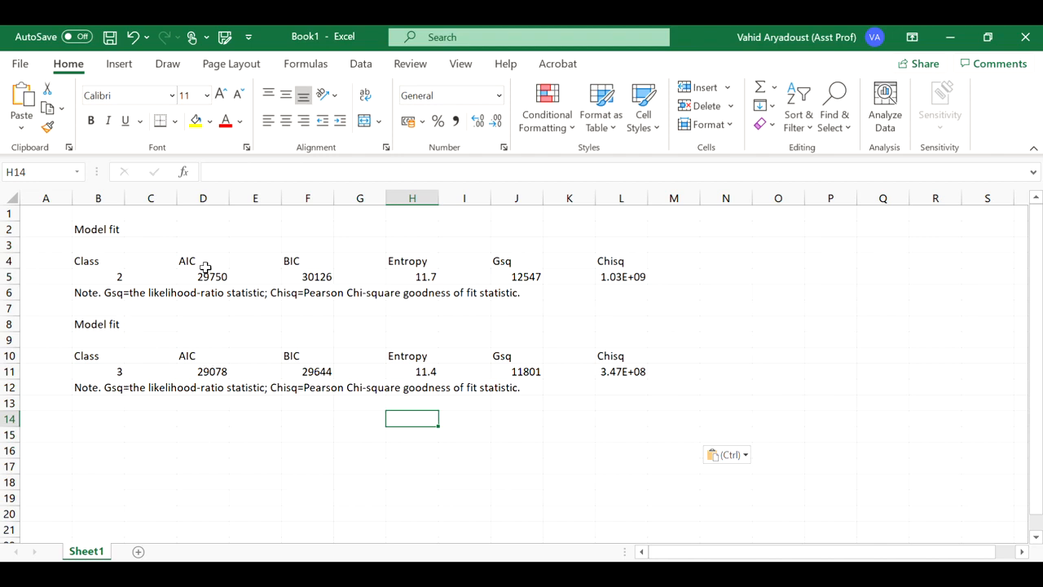
Step: Set the number of classes to 4 in jamovi and copy the new Model fit table
{"action": "left_click_drag", "start_coordinate": [212, 261], "coordinate": [301, 371]}
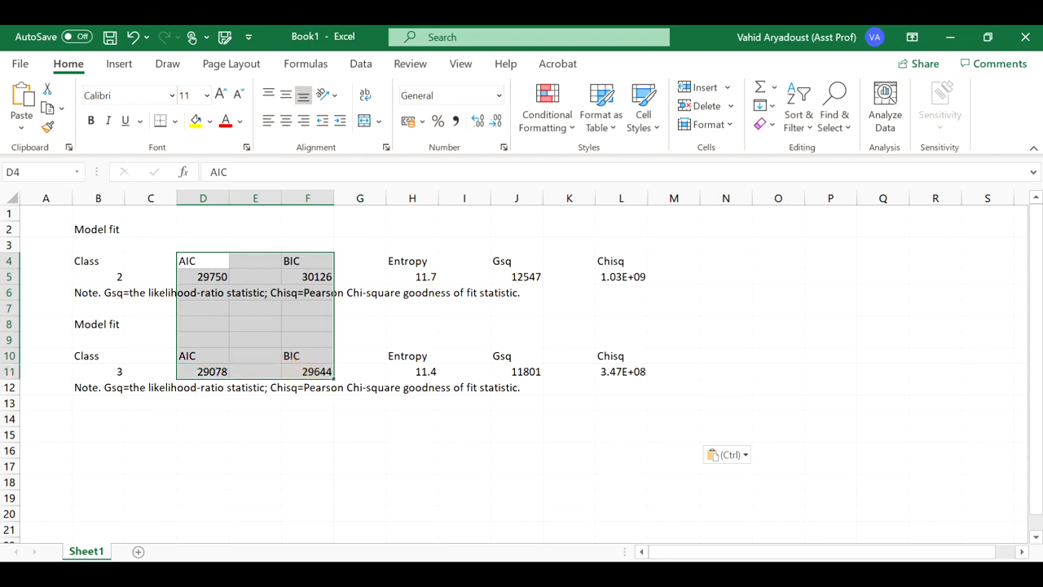
{"action": "left_click", "coordinate": [640, 572]}
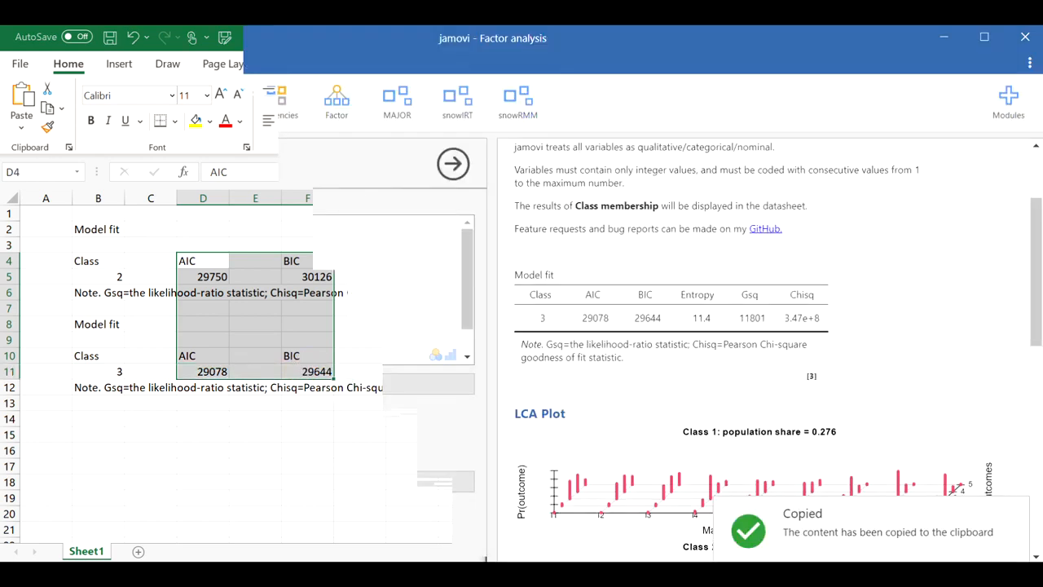
{"action": "left_click", "coordinate": [73, 418]}
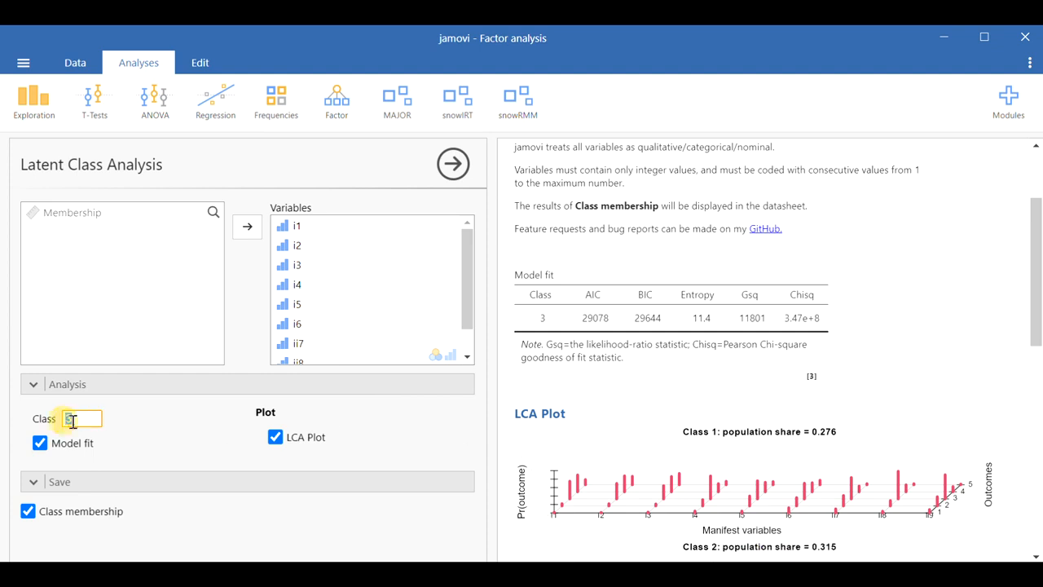
{"action": "type", "text": "4"}
{"action": "left_click", "coordinate": [396, 428]}
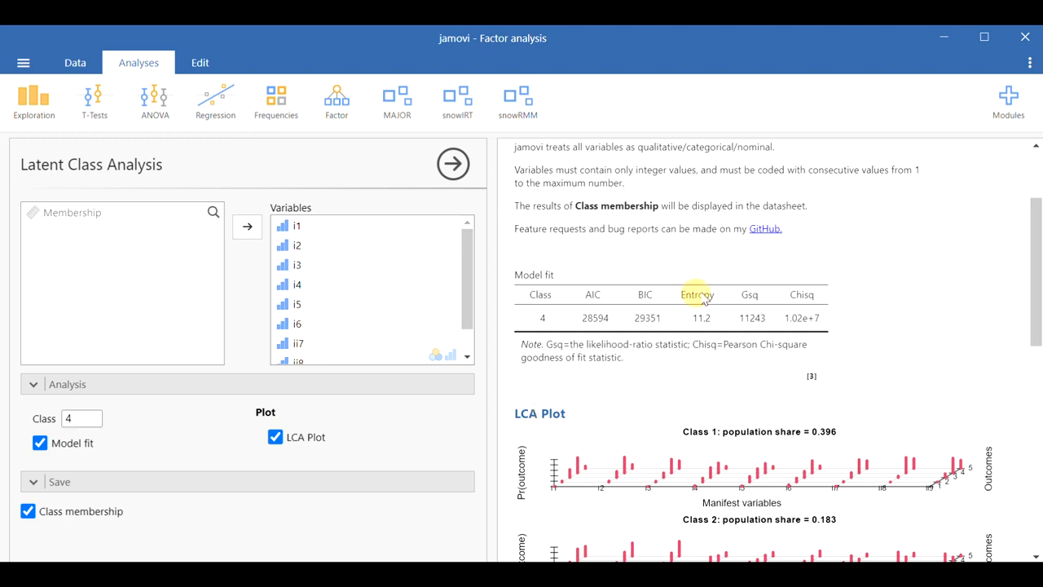
{"action": "right_click", "coordinate": [733, 287]}
{"action": "left_click", "coordinate": [766, 282]}
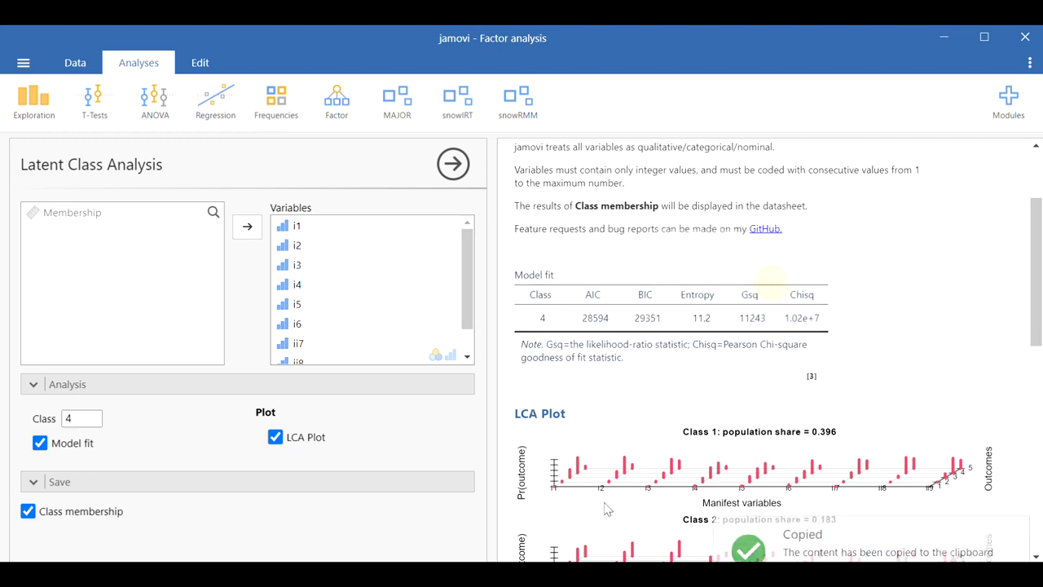
Step: Paste the four-class Model fit table into the Excel sheet at B14, keeping source formatting
{"action": "key", "text": "alt+Tab"}
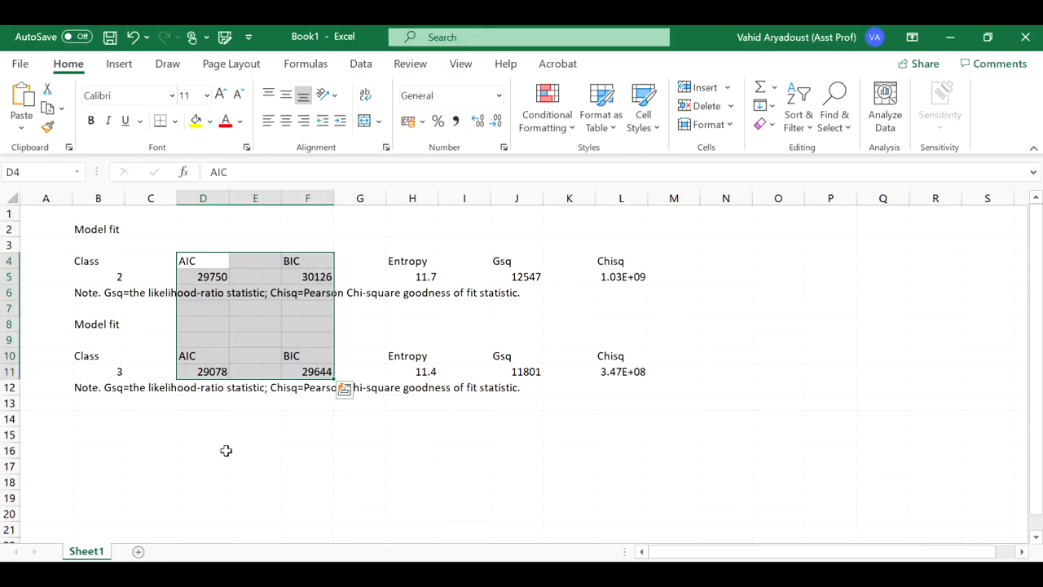
{"action": "right_click", "coordinate": [94, 418]}
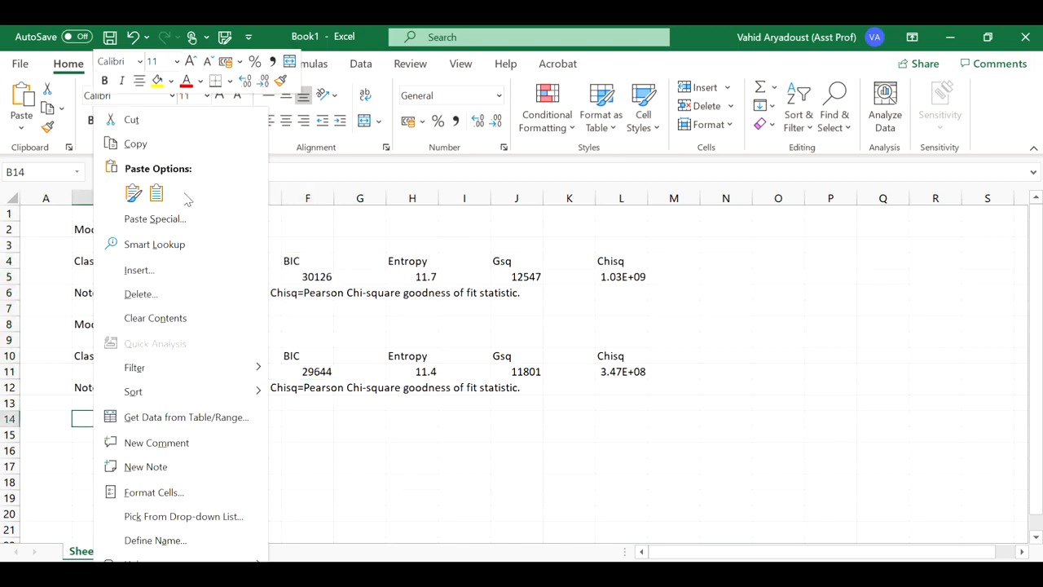
{"action": "left_click", "coordinate": [157, 193]}
{"action": "scroll", "coordinate": [428, 414], "scroll_direction": "down", "scroll_amount": 1}
{"action": "scroll", "coordinate": [427, 410], "scroll_direction": "up", "scroll_amount": 1}
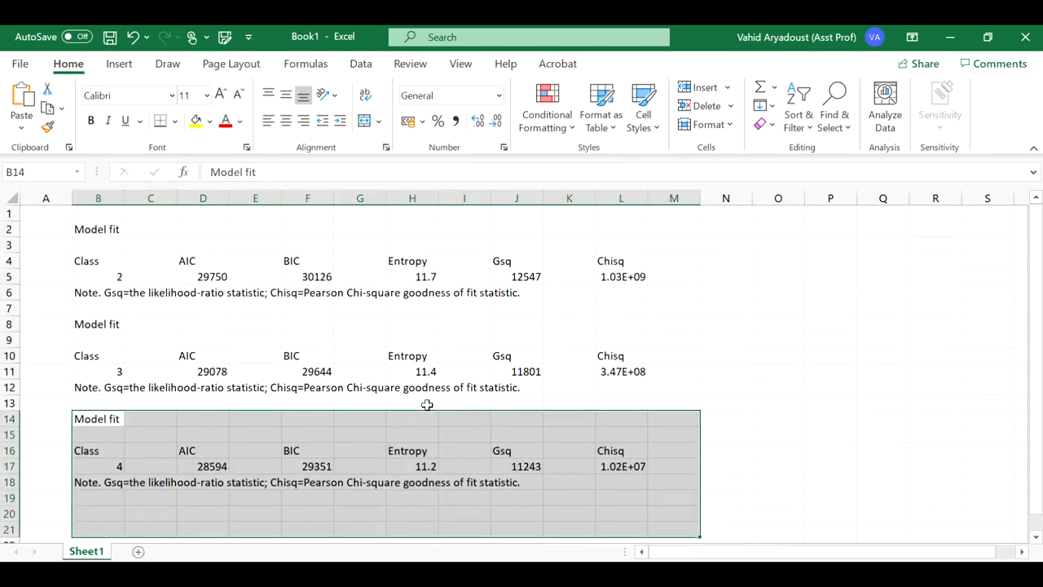
Step: Make the AIC and BIC columns bold across all three pasted tables
{"action": "left_click", "coordinate": [311, 467]}
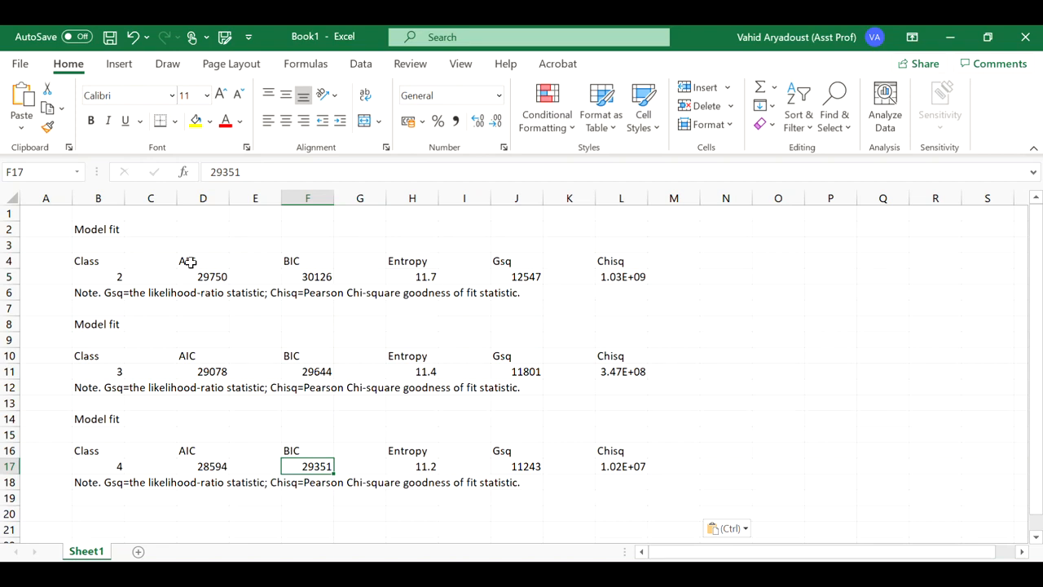
{"action": "left_click_drag", "start_coordinate": [190, 264], "coordinate": [312, 466]}
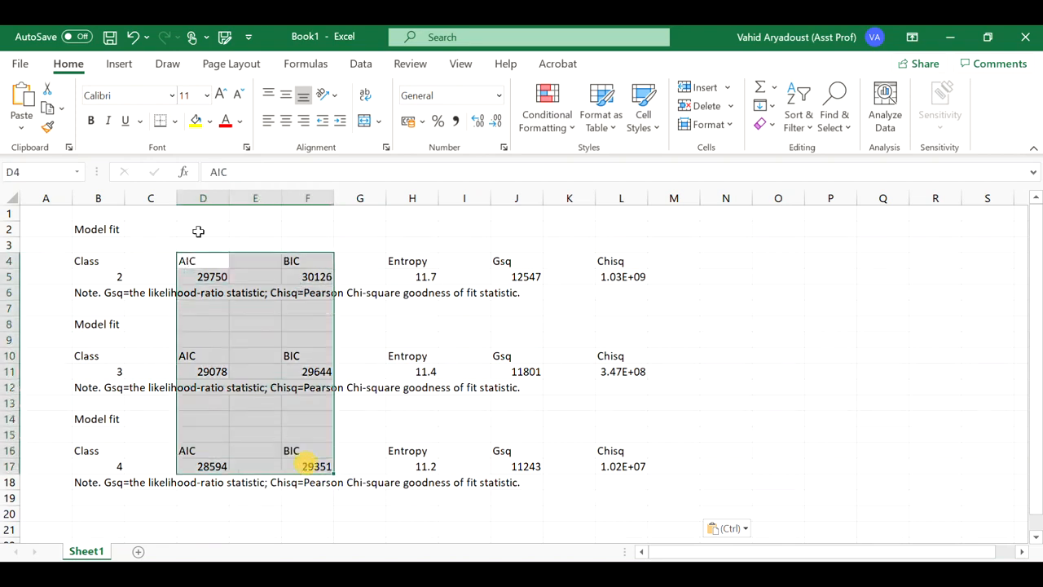
{"action": "left_click", "coordinate": [91, 120]}
{"action": "left_click", "coordinate": [361, 463]}
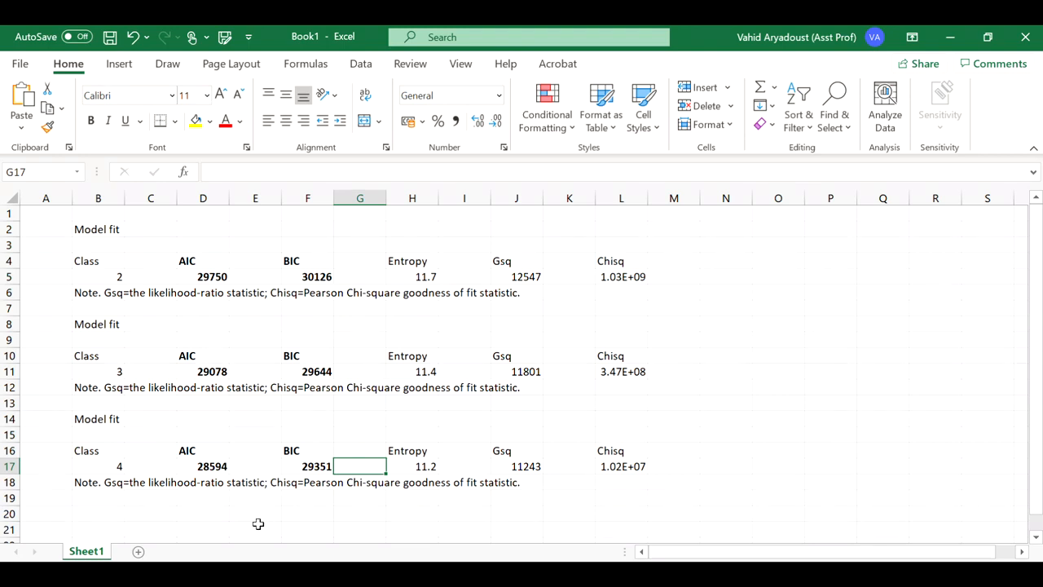
Step: Highlight the four-class model's AIC and BIC values with a green fill
{"action": "left_click", "coordinate": [189, 463]}
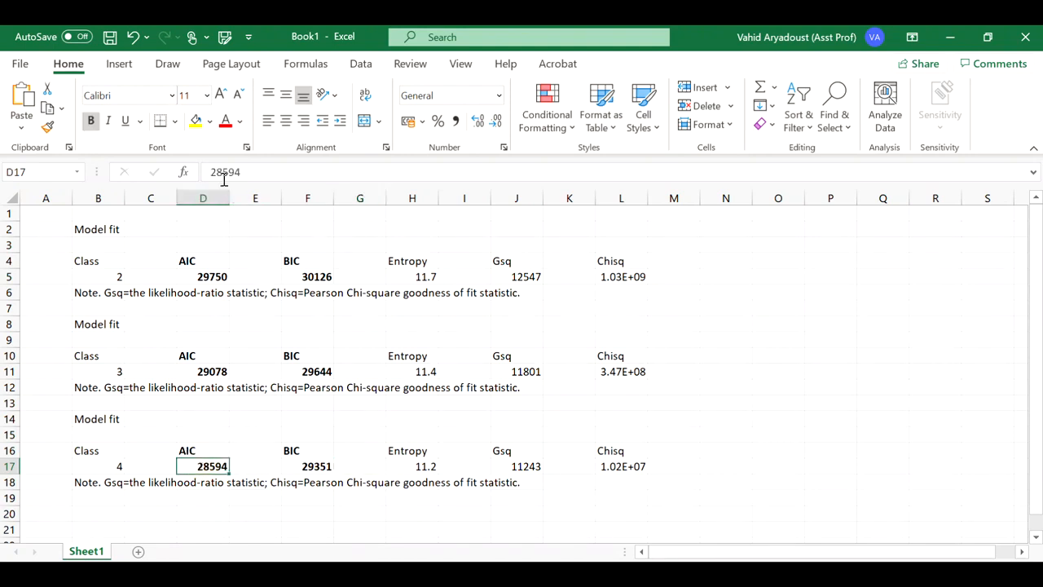
{"action": "left_click", "coordinate": [210, 122]}
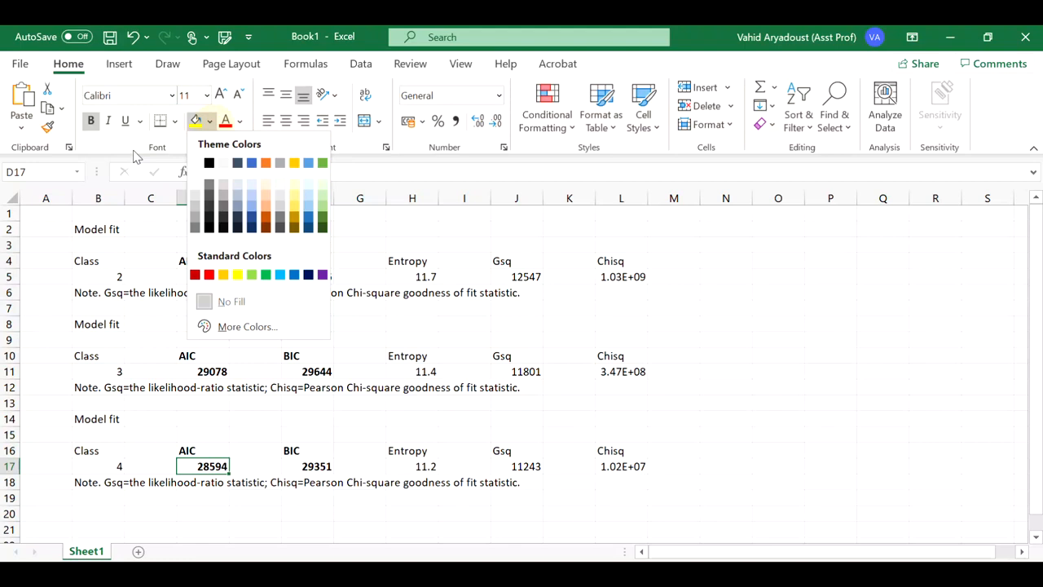
{"action": "left_click", "coordinate": [249, 274]}
{"action": "left_click", "coordinate": [260, 515]}
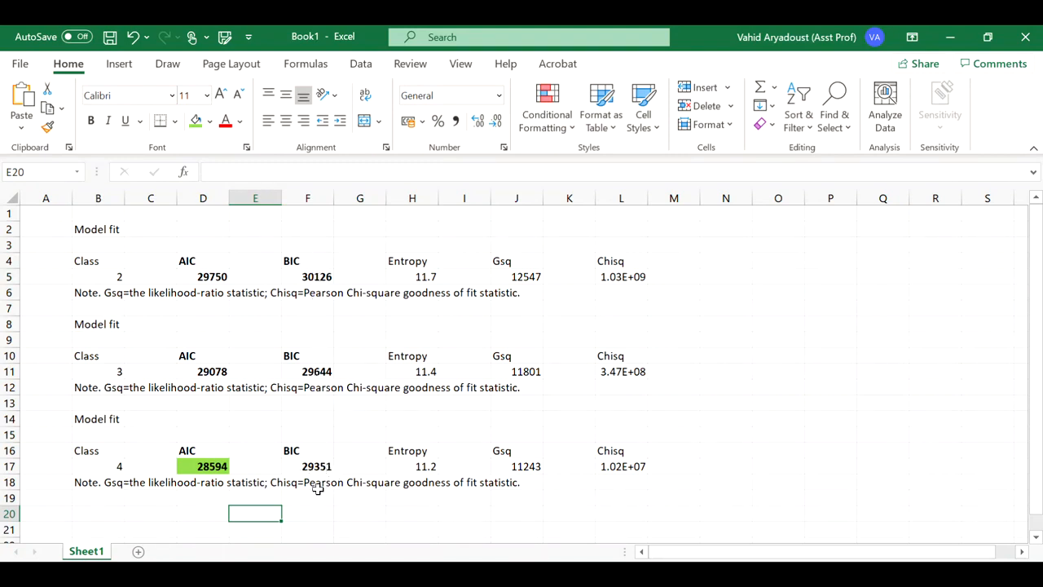
{"action": "left_click", "coordinate": [298, 469]}
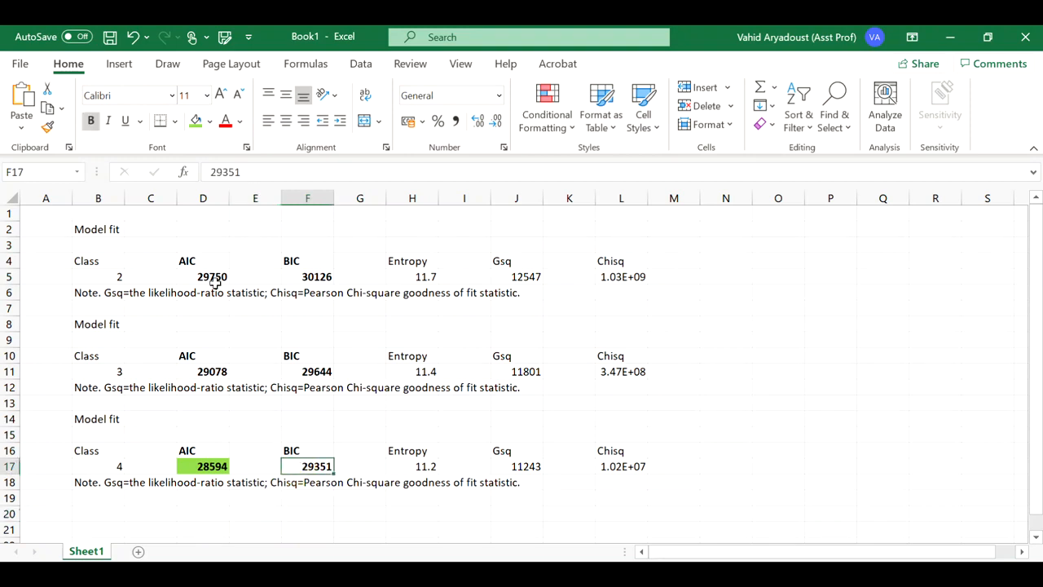
{"action": "left_click", "coordinate": [195, 122]}
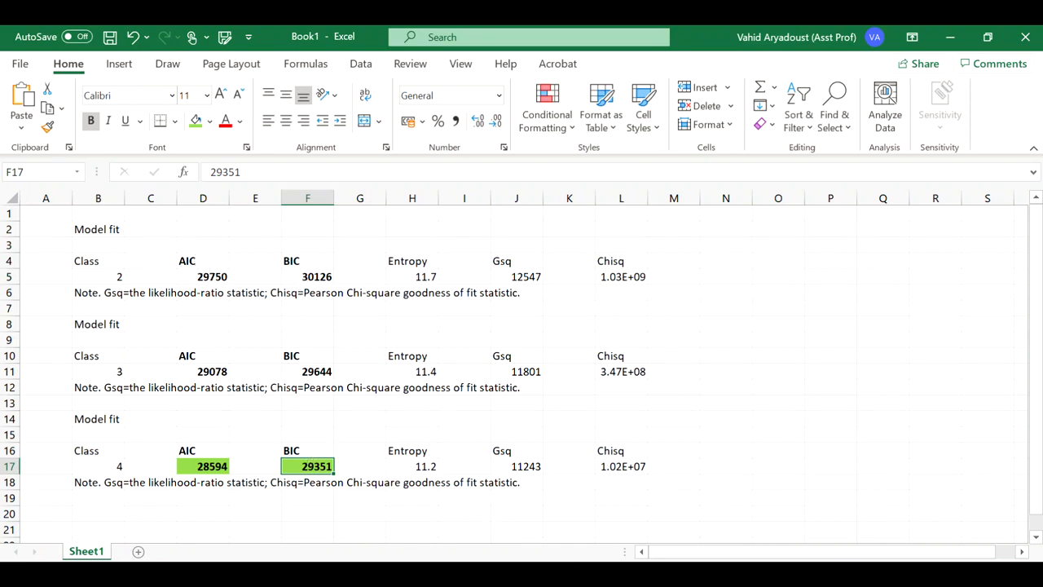
Step: Return to jamovi and examine the four-class LCA plots and population shares
{"action": "mouse_move", "coordinate": [573, 571]}
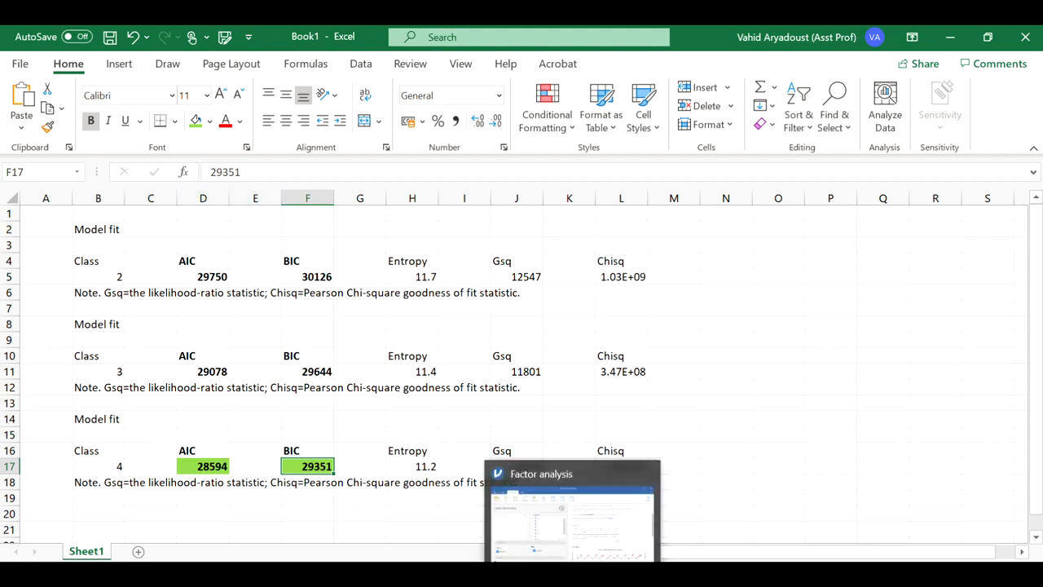
{"action": "left_click", "coordinate": [573, 571]}
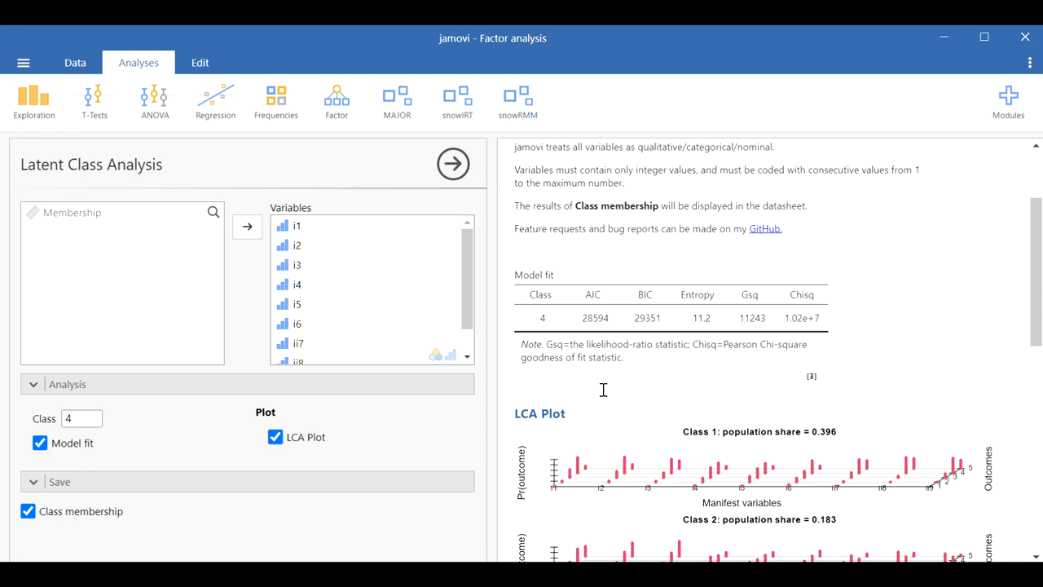
{"action": "scroll", "coordinate": [603, 392], "scroll_direction": "down", "scroll_amount": 2}
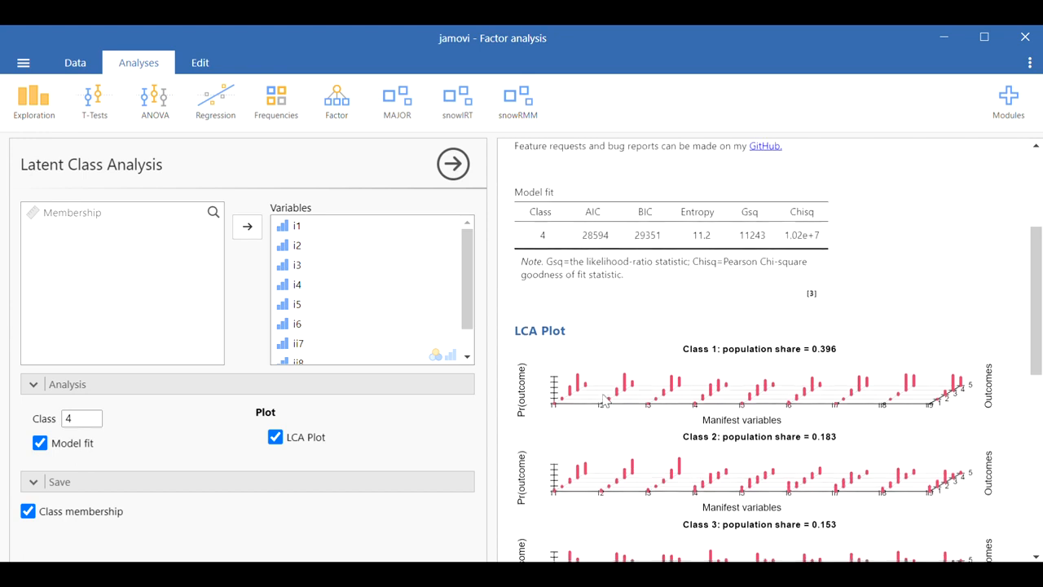
{"action": "scroll", "coordinate": [629, 355], "scroll_direction": "down", "scroll_amount": 1}
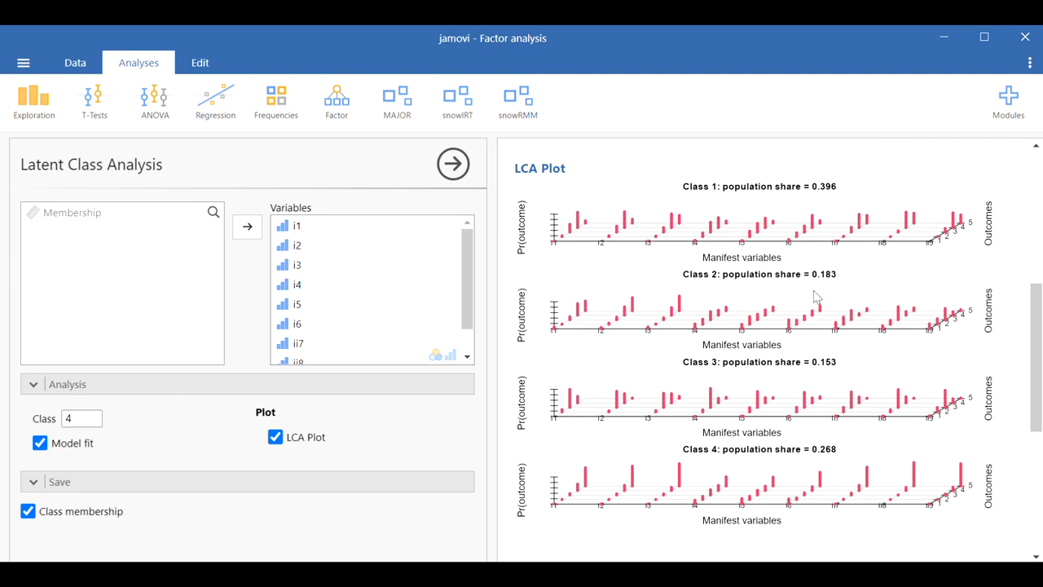
{"action": "scroll", "coordinate": [814, 296], "scroll_direction": "down", "scroll_amount": 1}
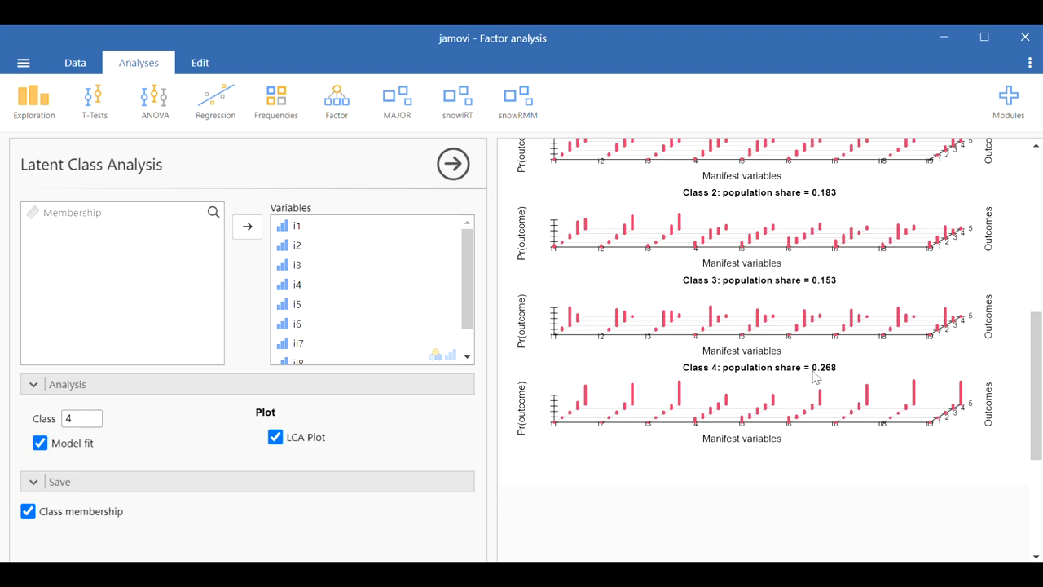
{"action": "scroll", "coordinate": [815, 376], "scroll_direction": "up", "scroll_amount": 2}
{"action": "scroll", "coordinate": [813, 377], "scroll_direction": "down", "scroll_amount": 2}
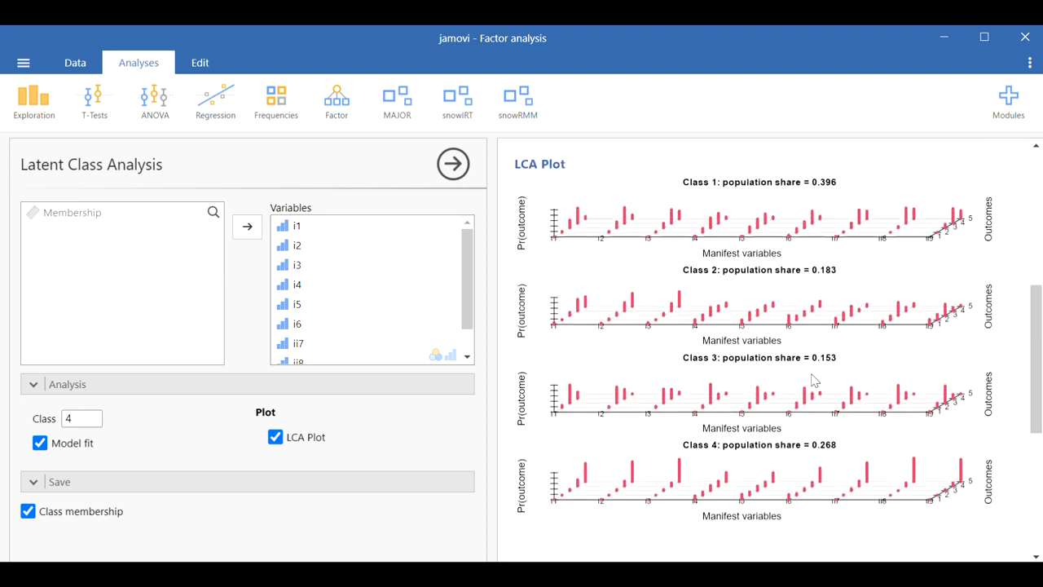
{"action": "scroll", "coordinate": [818, 382], "scroll_direction": "up", "scroll_amount": 4}
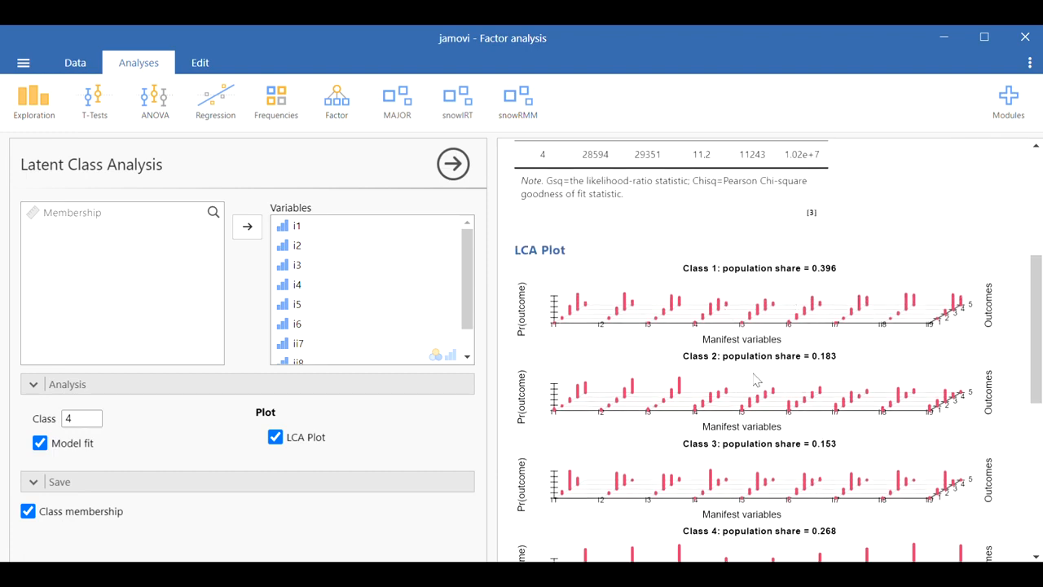
{"action": "scroll", "coordinate": [764, 421], "scroll_direction": "up", "scroll_amount": 3}
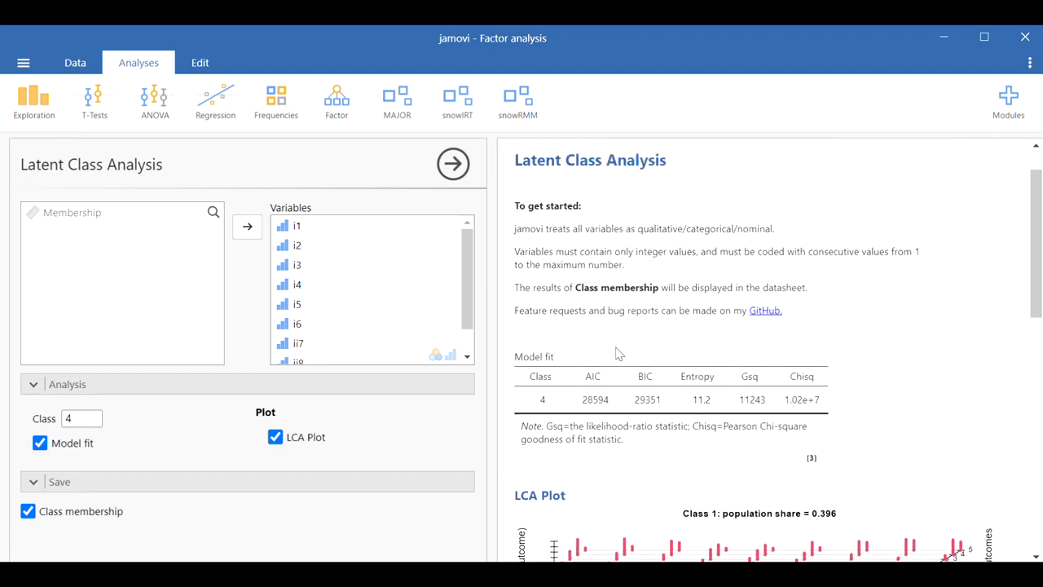
{"action": "scroll", "coordinate": [629, 359], "scroll_direction": "up", "scroll_amount": 1}
{"action": "scroll", "coordinate": [629, 359], "scroll_direction": "down", "scroll_amount": 5}
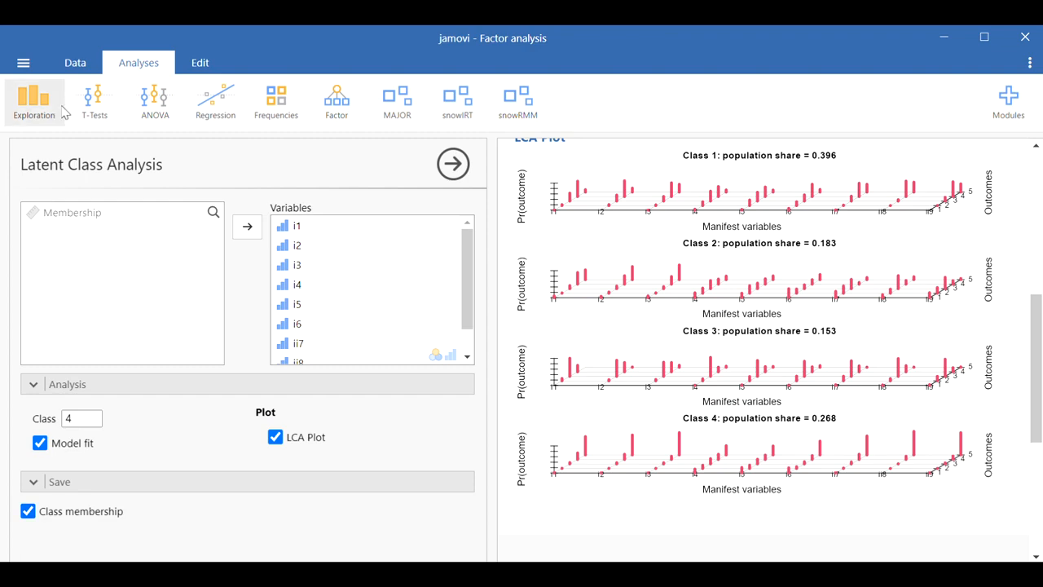
Step: Inspect the saved Membership column's class values and open its variable setup in the data sheet
{"action": "left_click", "coordinate": [74, 65]}
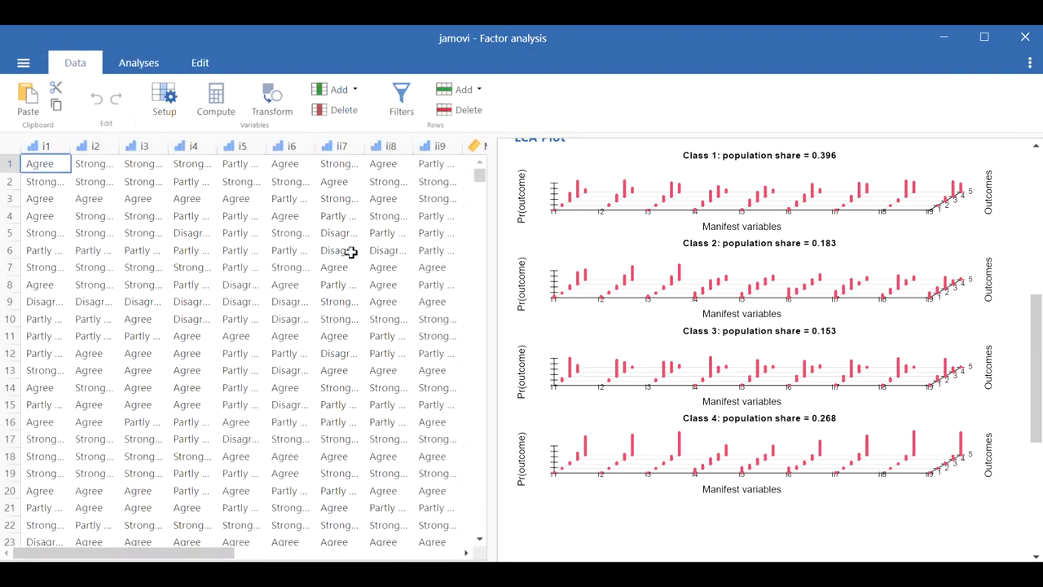
{"action": "left_click_drag", "start_coordinate": [230, 554], "coordinate": [352, 554]}
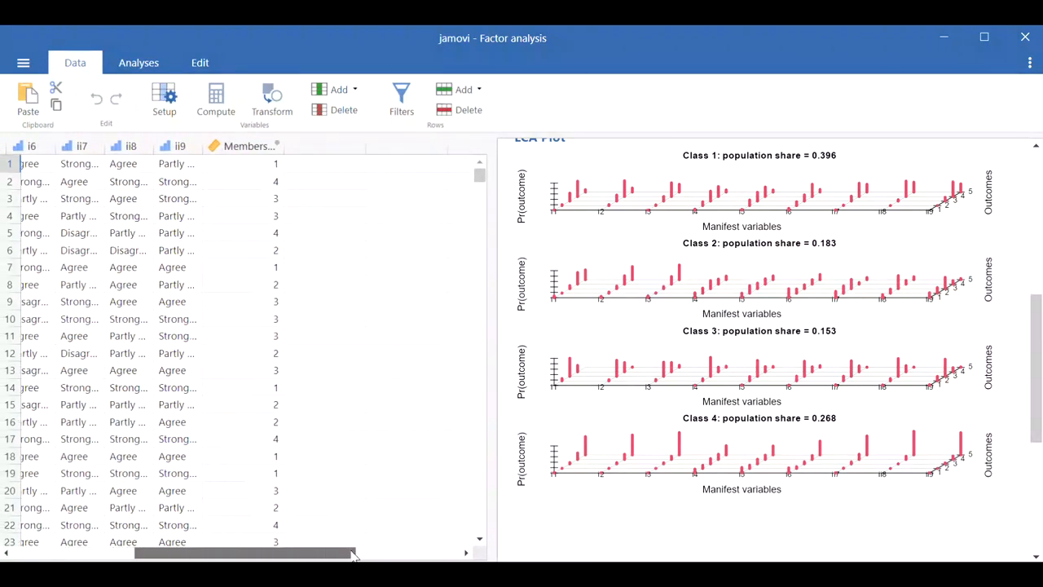
{"action": "left_click", "coordinate": [257, 164]}
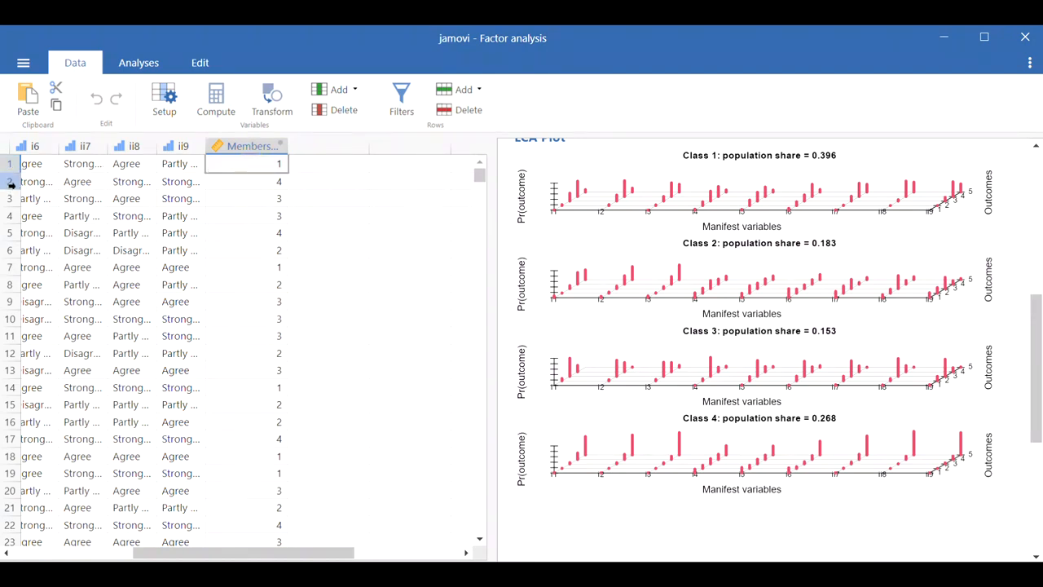
{"action": "left_click", "coordinate": [260, 180]}
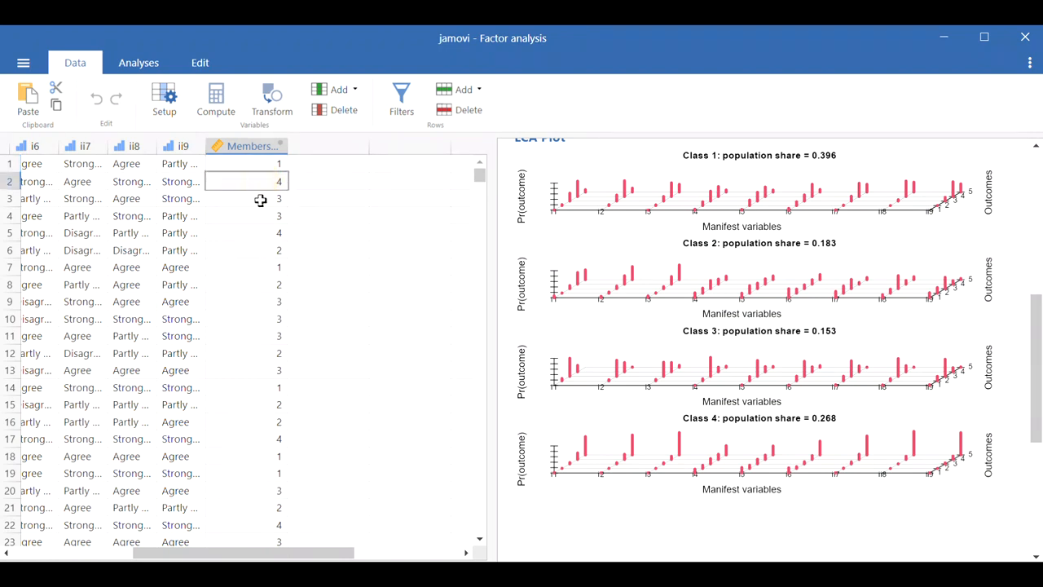
{"action": "left_click", "coordinate": [272, 199]}
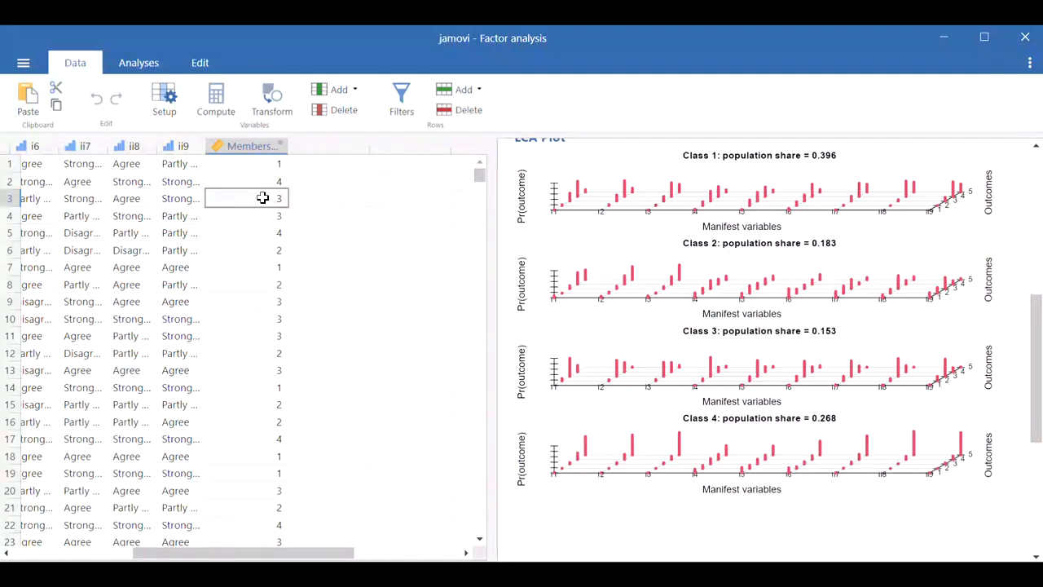
{"action": "left_click", "coordinate": [261, 161]}
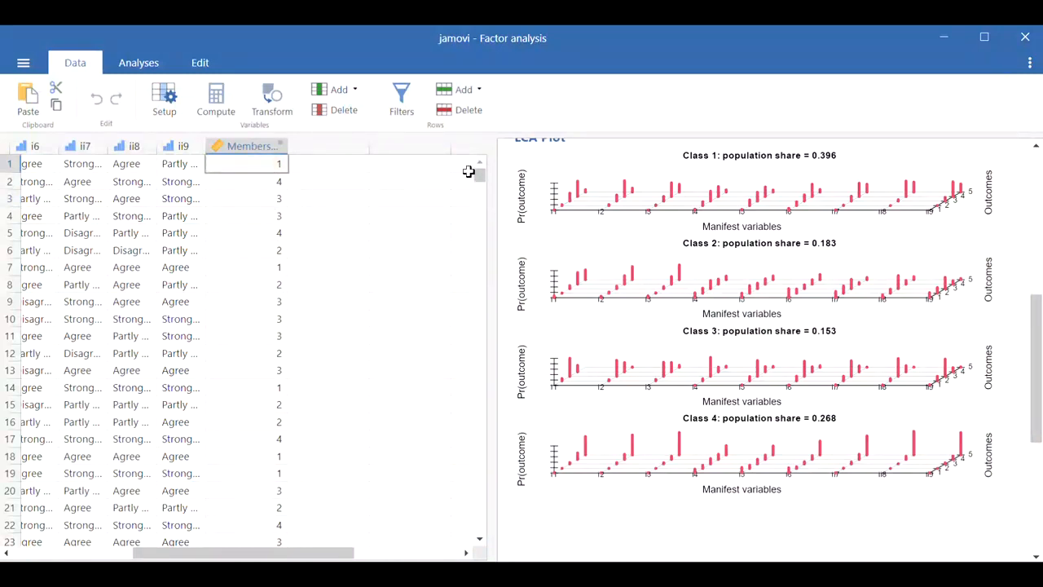
{"action": "double_click", "coordinate": [253, 145]}
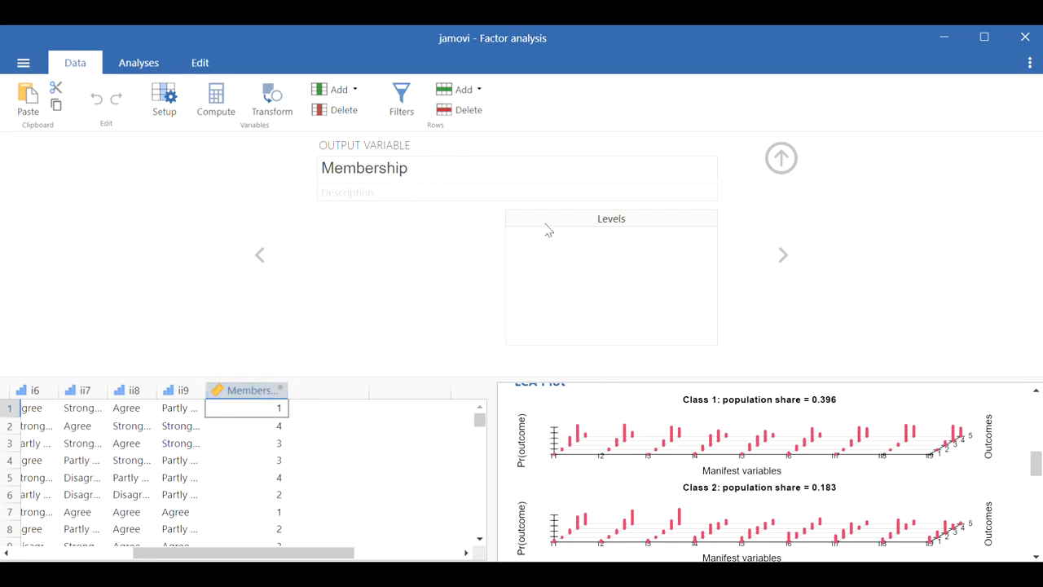
{"action": "left_click", "coordinate": [353, 163]}
{"action": "left_click", "coordinate": [359, 238]}
{"action": "left_click", "coordinate": [781, 158]}
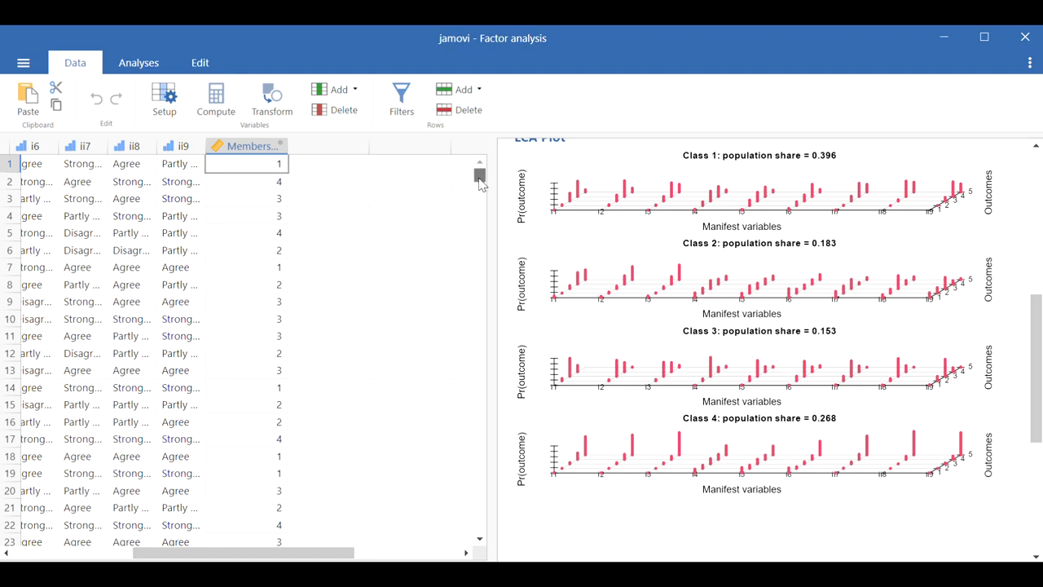
Step: Scroll the data sheet to its final rows and back to the top
{"action": "left_click_drag", "start_coordinate": [479, 178], "coordinate": [478, 541]}
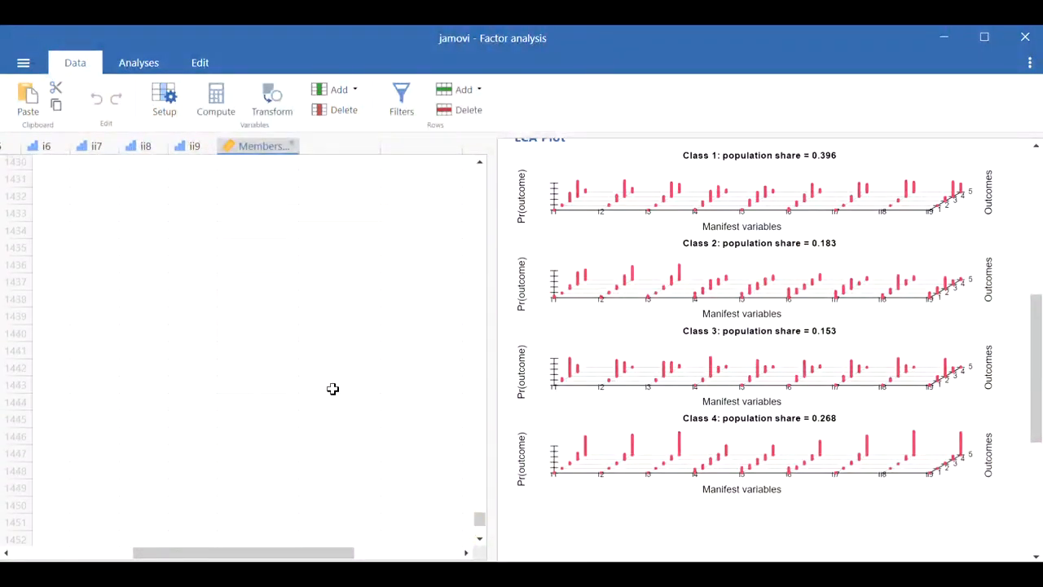
{"action": "scroll", "coordinate": [333, 388], "scroll_direction": "up", "scroll_amount": 6}
{"action": "scroll", "coordinate": [331, 371], "scroll_direction": "down", "scroll_amount": 5}
{"action": "scroll", "coordinate": [332, 371], "scroll_direction": "up", "scroll_amount": 1}
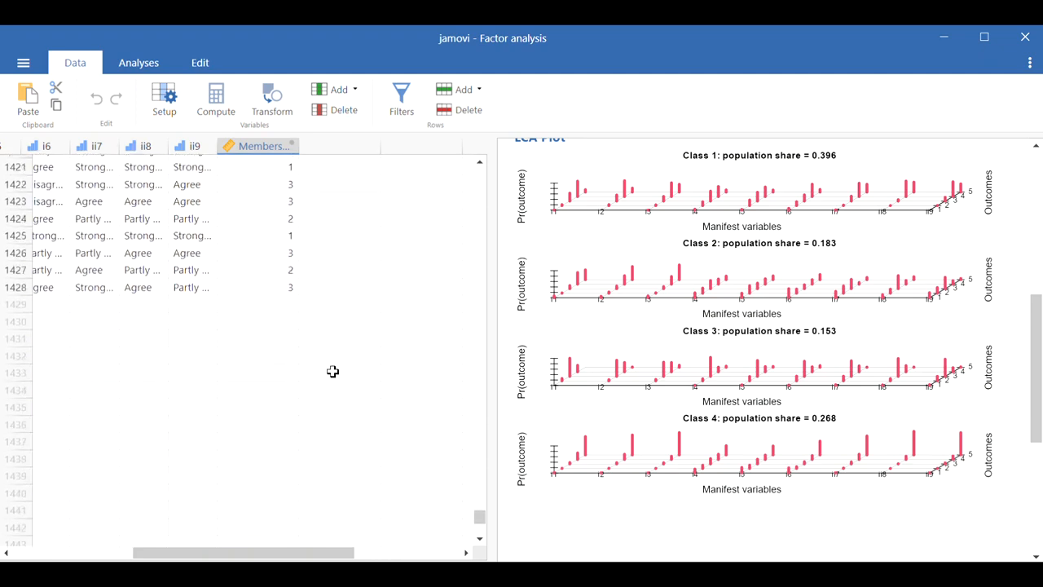
{"action": "left_click", "coordinate": [276, 288], "text": "shift"}
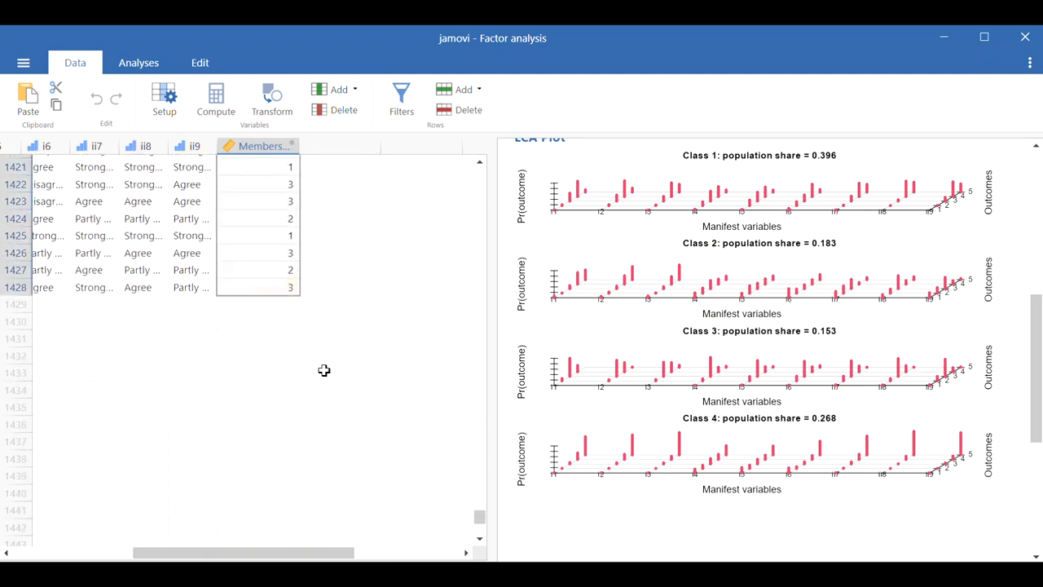
{"action": "left_click_drag", "start_coordinate": [480, 520], "coordinate": [480, 173]}
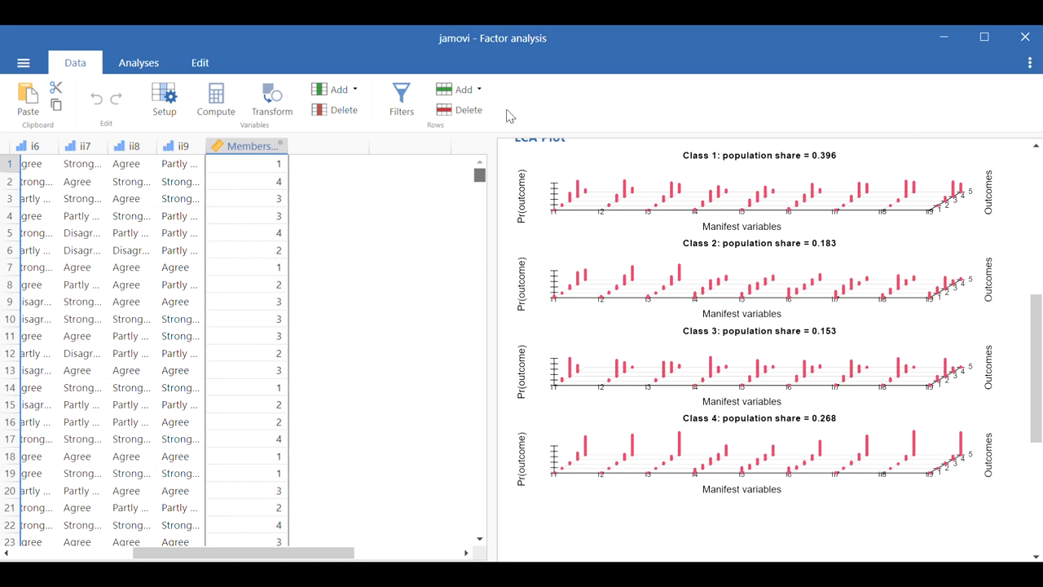
{"action": "left_click", "coordinate": [337, 167]}
{"action": "key", "text": "ctrl+v"}
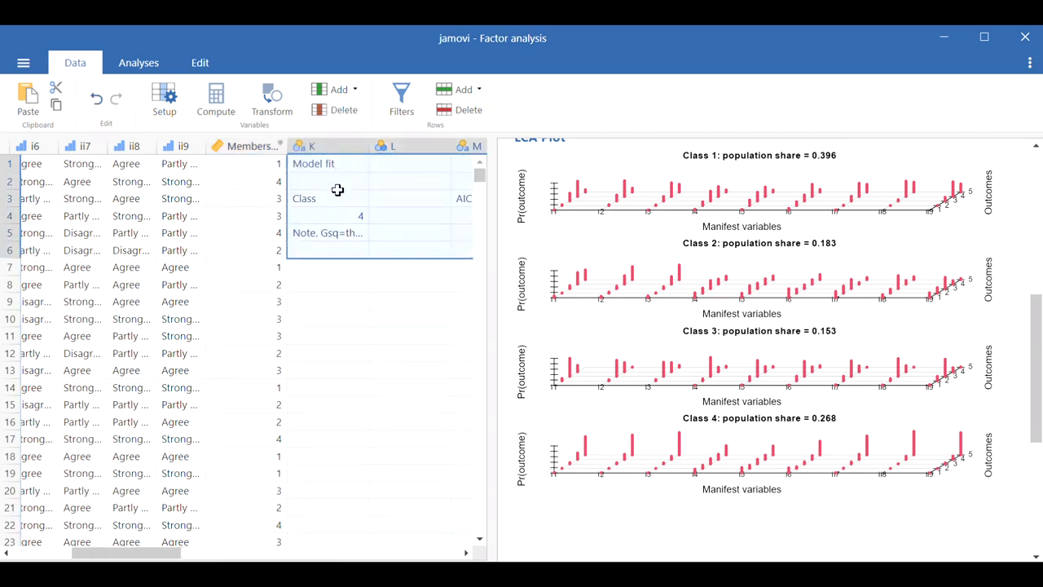
{"action": "key", "text": "ctrl+z"}
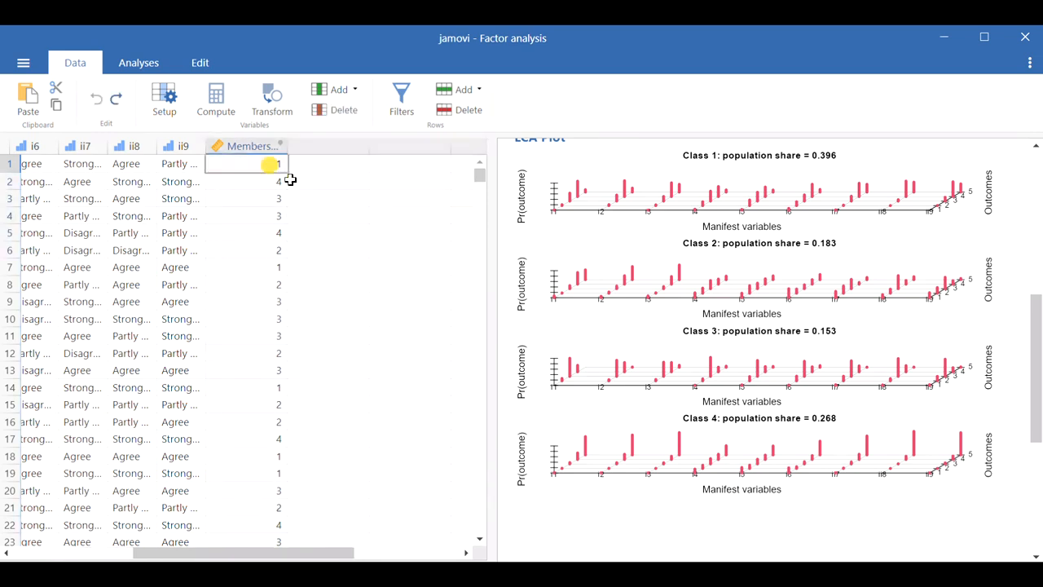
Step: Browse the lower rows of the dataset down to the last case, checking rows with missing values
{"action": "left_click_drag", "start_coordinate": [480, 181], "coordinate": [470, 484]}
{"action": "scroll", "coordinate": [379, 432], "scroll_direction": "down", "scroll_amount": 10}
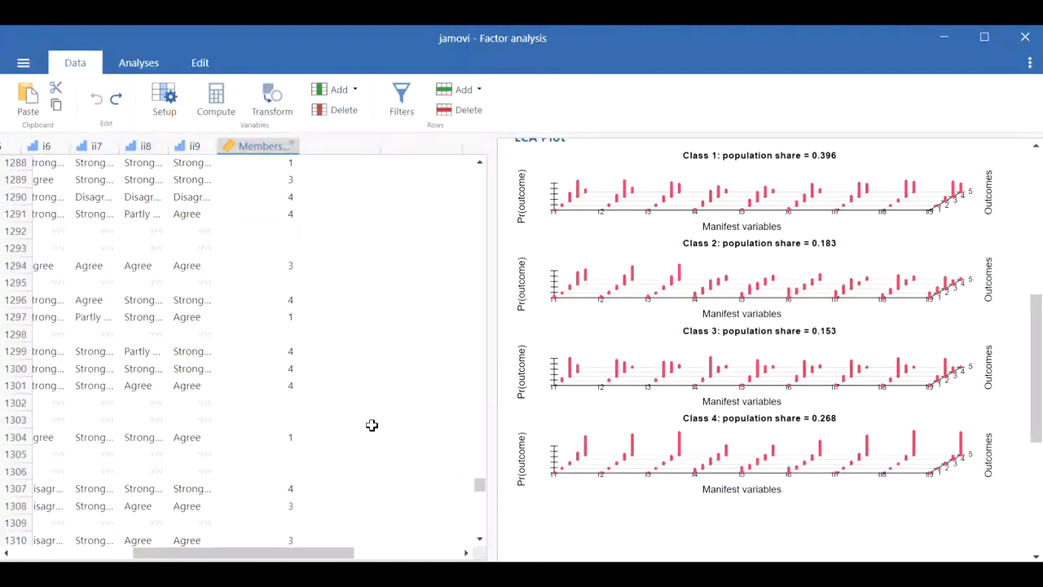
{"action": "scroll", "coordinate": [358, 422], "scroll_direction": "down", "scroll_amount": 9}
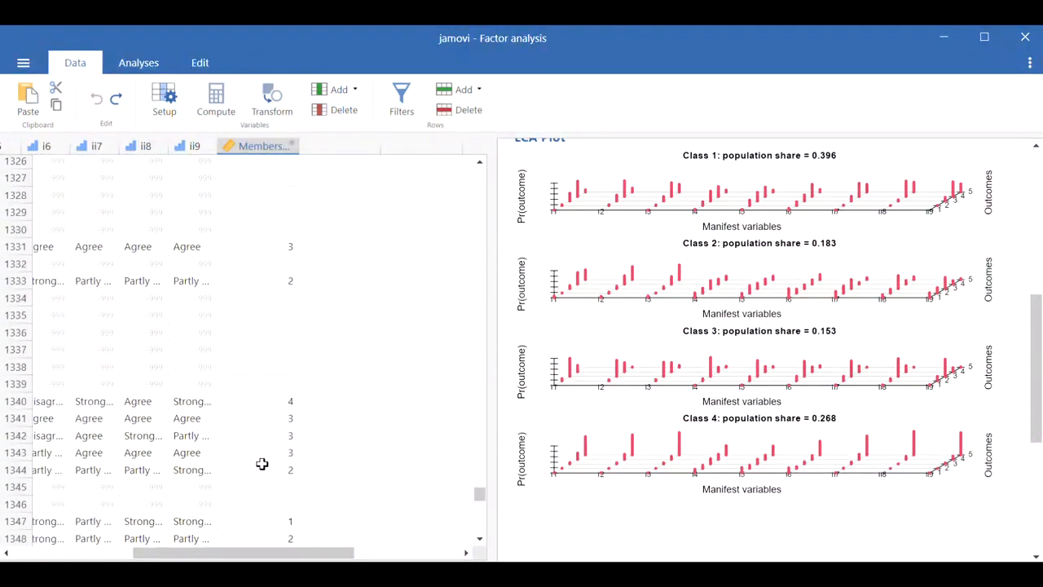
{"action": "scroll", "coordinate": [272, 473], "scroll_direction": "down", "scroll_amount": 20}
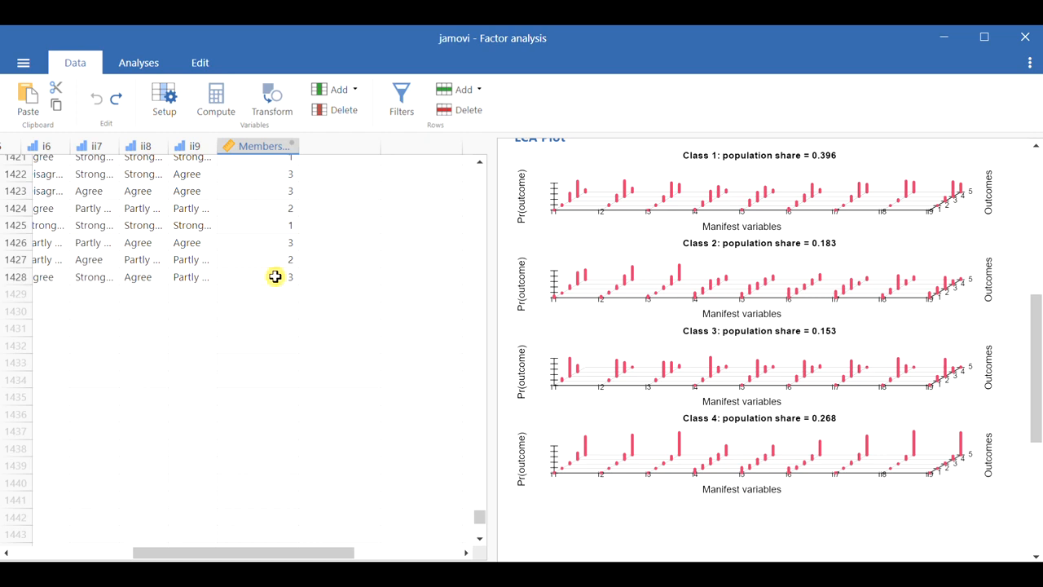
{"action": "left_click", "coordinate": [275, 277]}
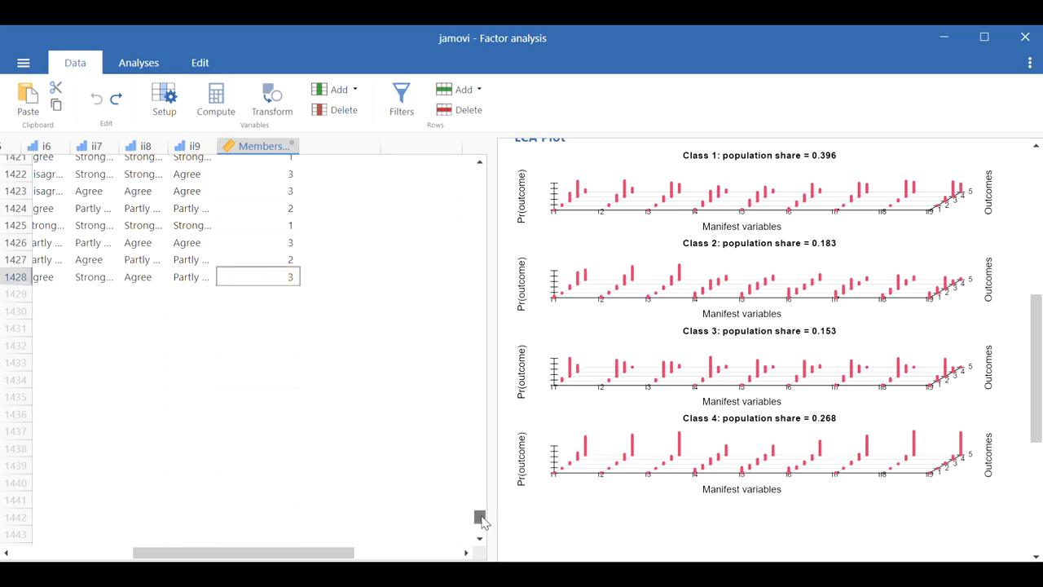
{"action": "left_click_drag", "start_coordinate": [479, 516], "coordinate": [480, 168]}
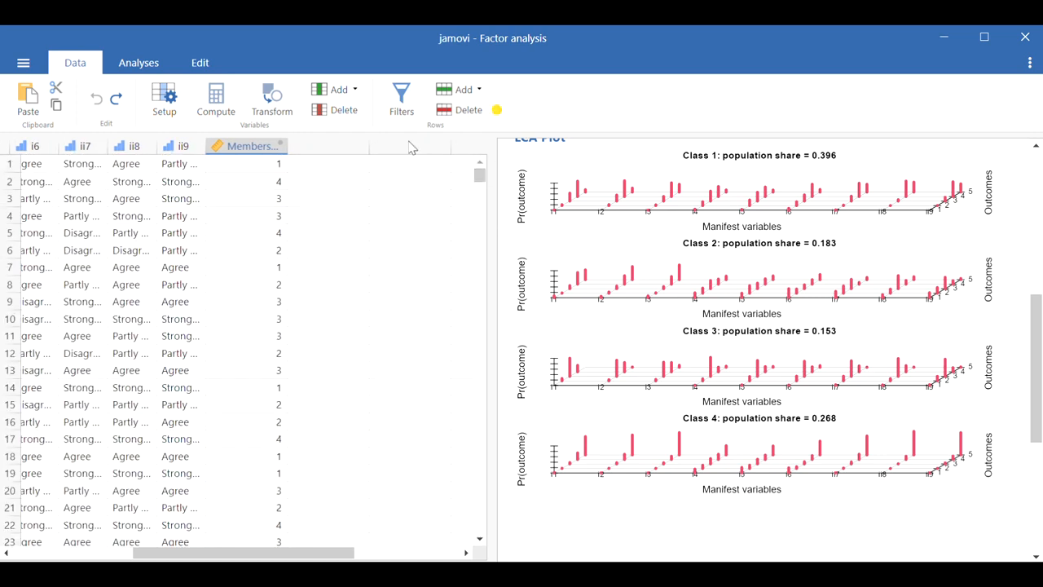
Step: Copy the Membership column and paste its values into the empty column beside it
{"action": "left_click", "coordinate": [249, 151]}
{"action": "right_click", "coordinate": [244, 184]}
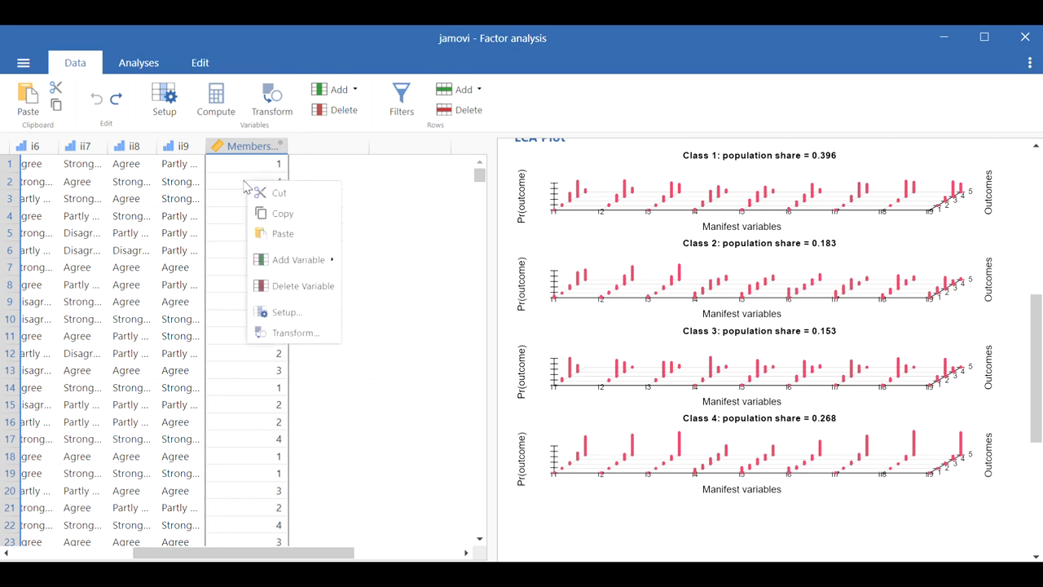
{"action": "left_click", "coordinate": [269, 212]}
{"action": "left_click", "coordinate": [324, 166]}
{"action": "right_click", "coordinate": [325, 167]}
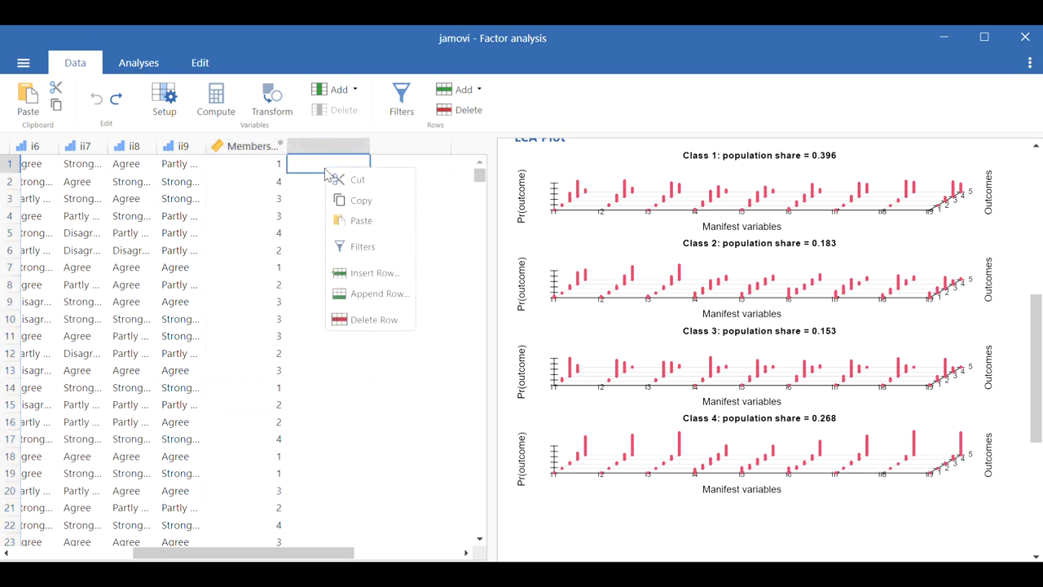
{"action": "left_click", "coordinate": [345, 218]}
{"action": "left_click", "coordinate": [330, 146]}
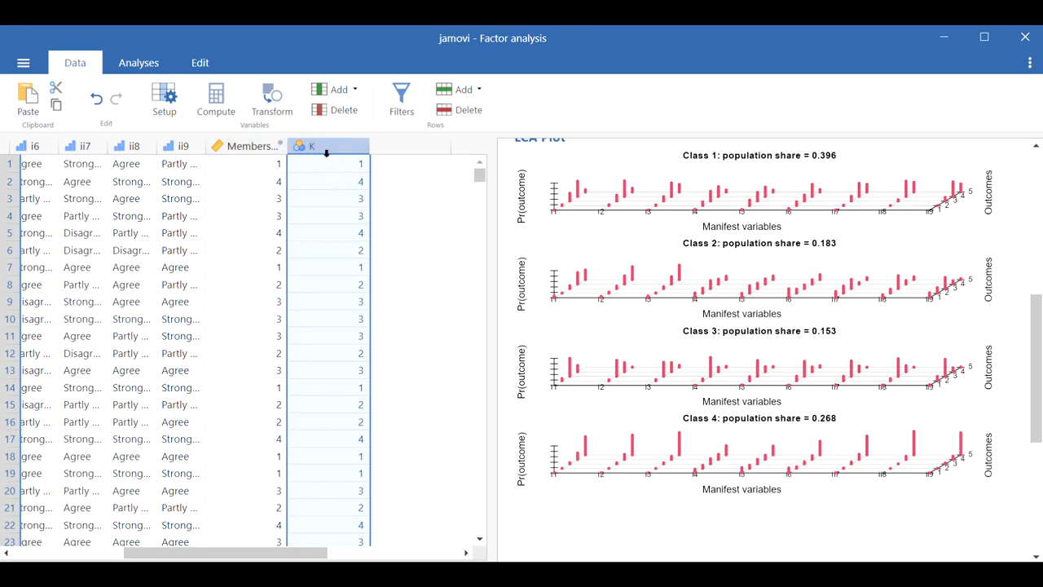
Step: Rename the new pasted column as Member
{"action": "double_click", "coordinate": [325, 146]}
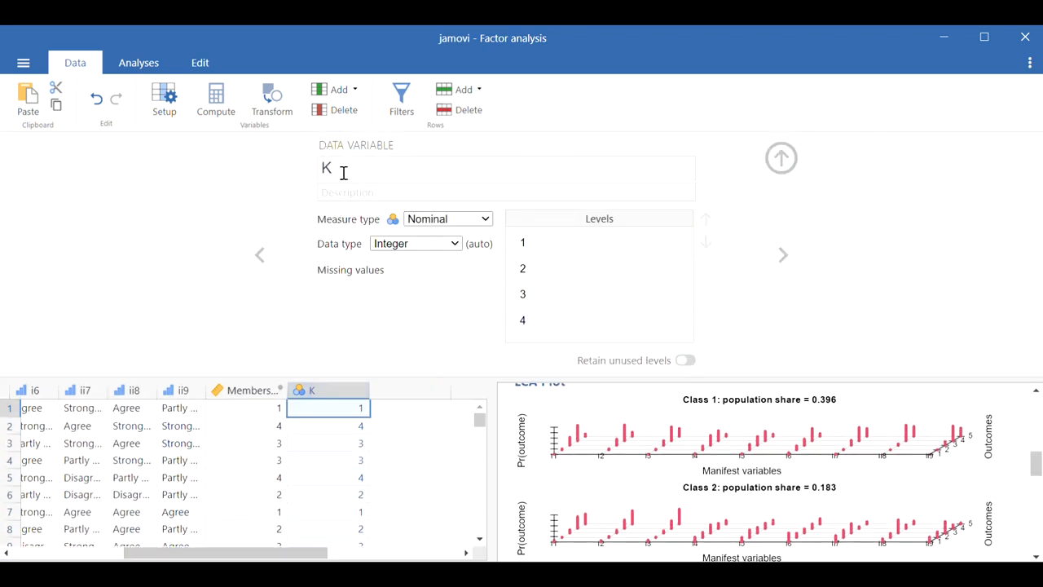
{"action": "left_click", "coordinate": [343, 172]}
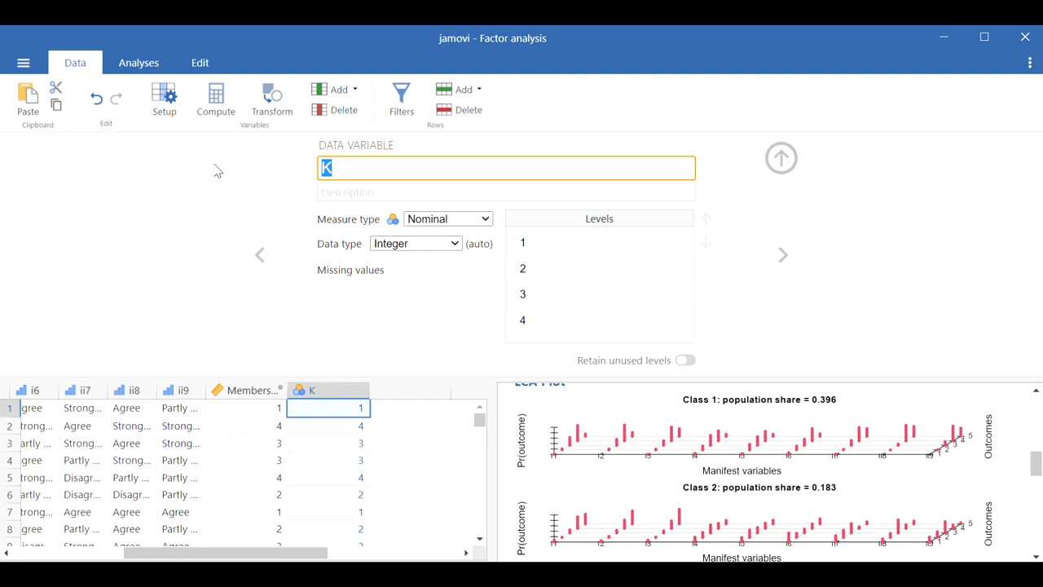
{"action": "type", "text": "Member"}
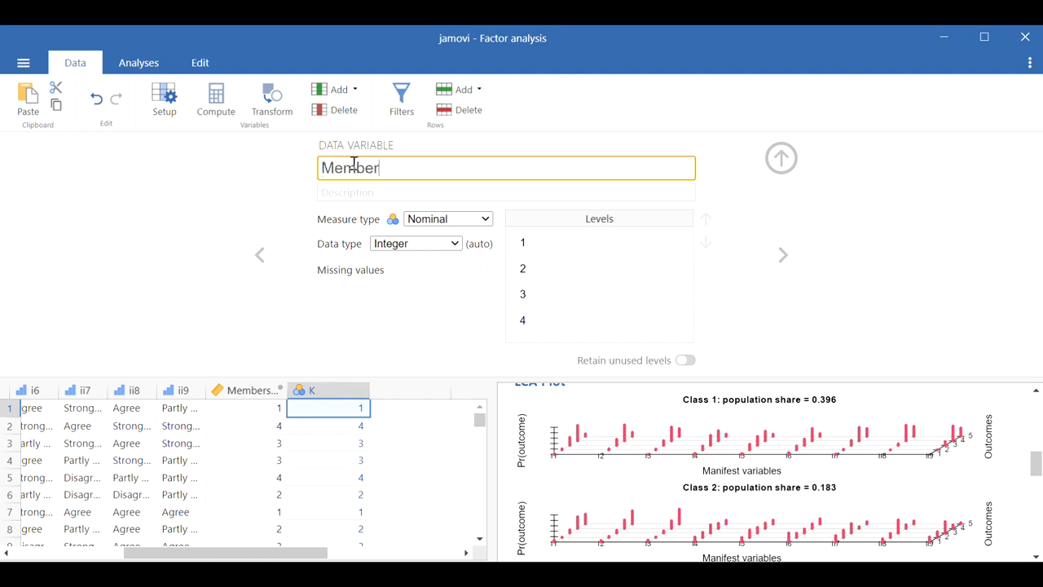
{"action": "left_click", "coordinate": [138, 207]}
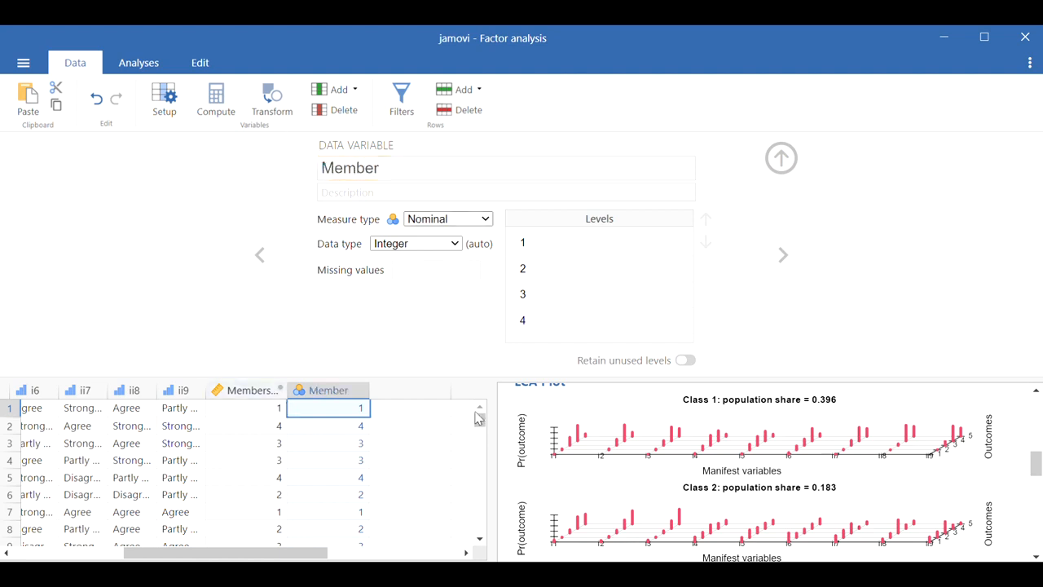
{"action": "left_click", "coordinate": [780, 159]}
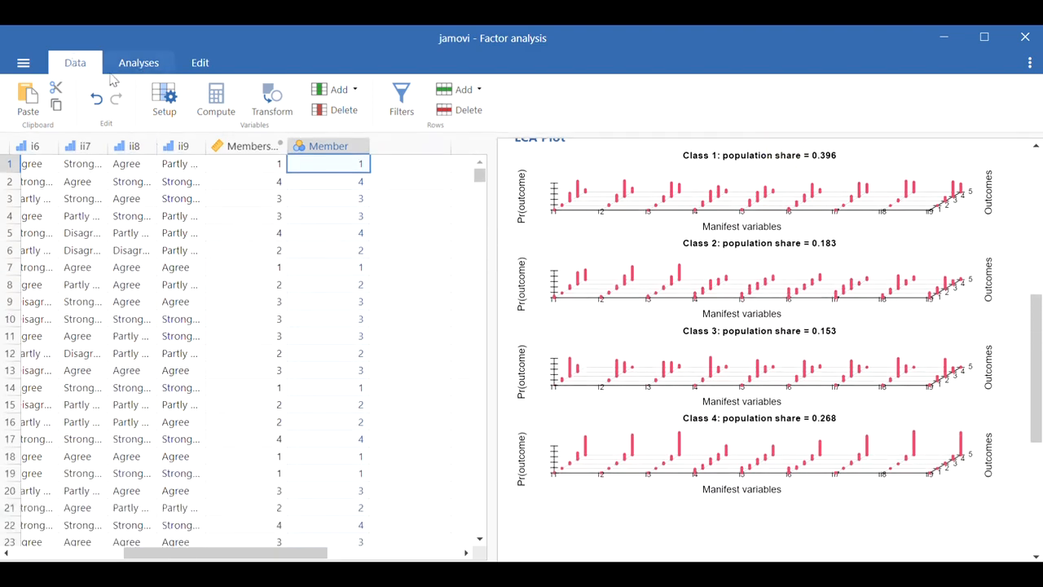
Step: Open a Descriptives analysis and add items i1 through ii9 as variables
{"action": "left_click", "coordinate": [138, 65]}
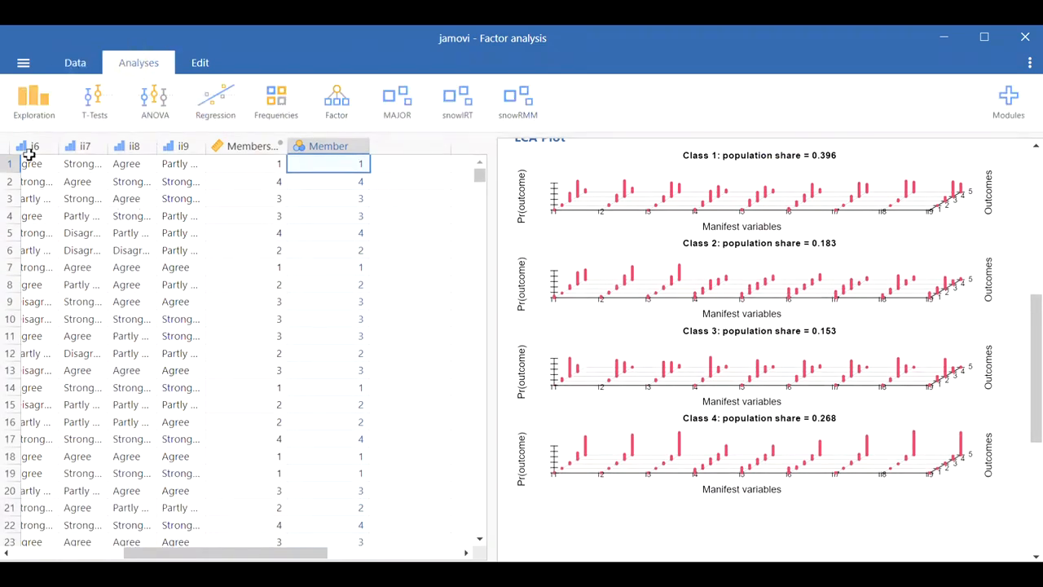
{"action": "left_click", "coordinate": [34, 106]}
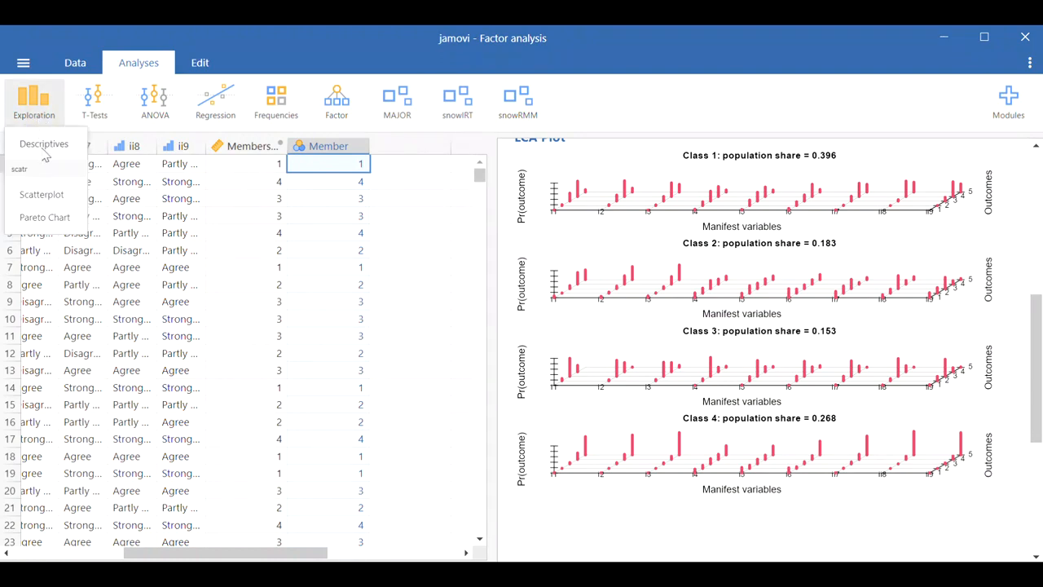
{"action": "left_click", "coordinate": [44, 146]}
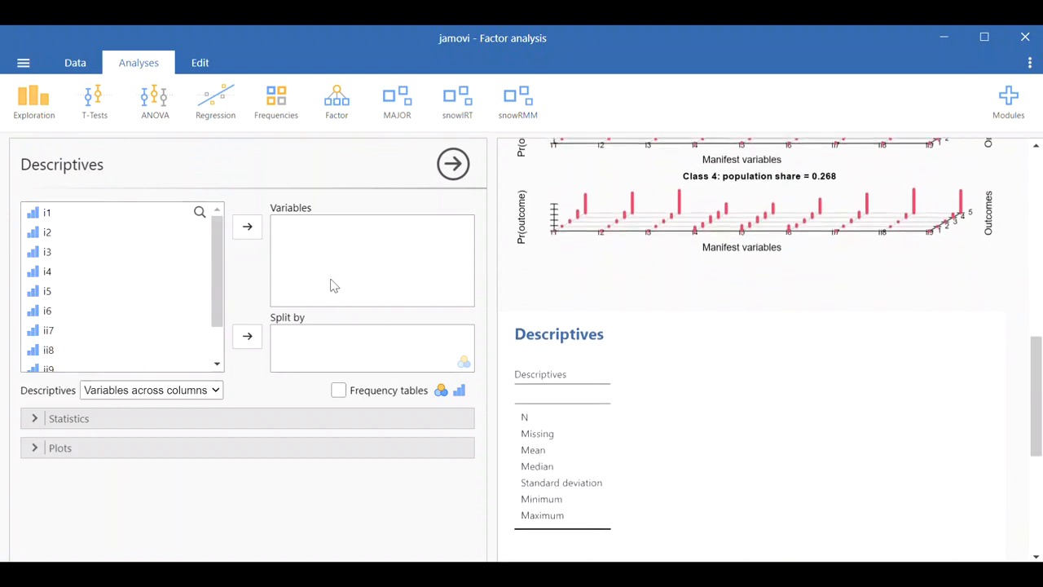
{"action": "scroll", "coordinate": [50, 223], "scroll_direction": "down", "scroll_amount": 1}
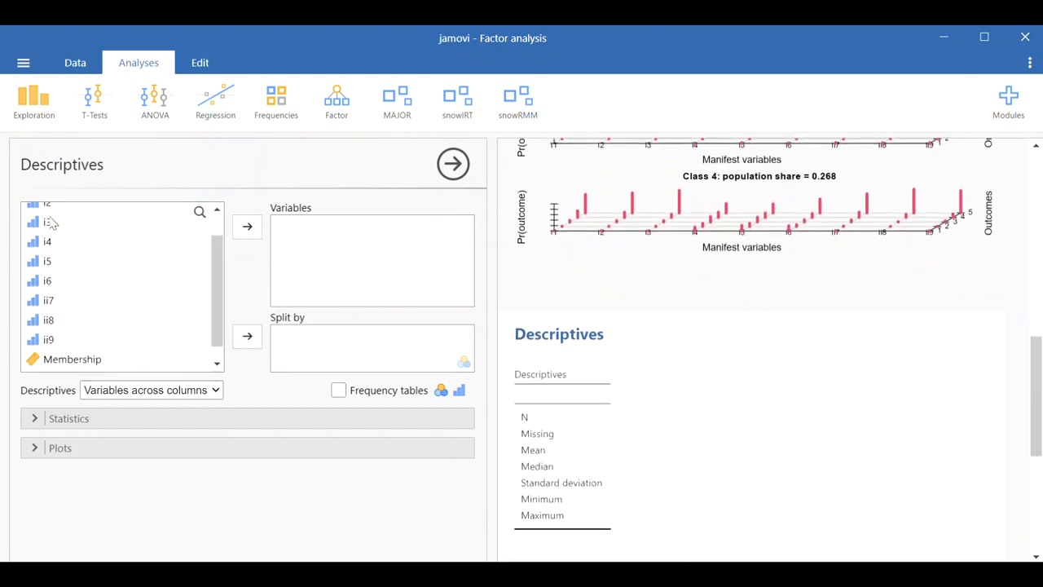
{"action": "scroll", "coordinate": [50, 223], "scroll_direction": "down", "scroll_amount": 1}
{"action": "left_click", "coordinate": [49, 323], "text": "shift"}
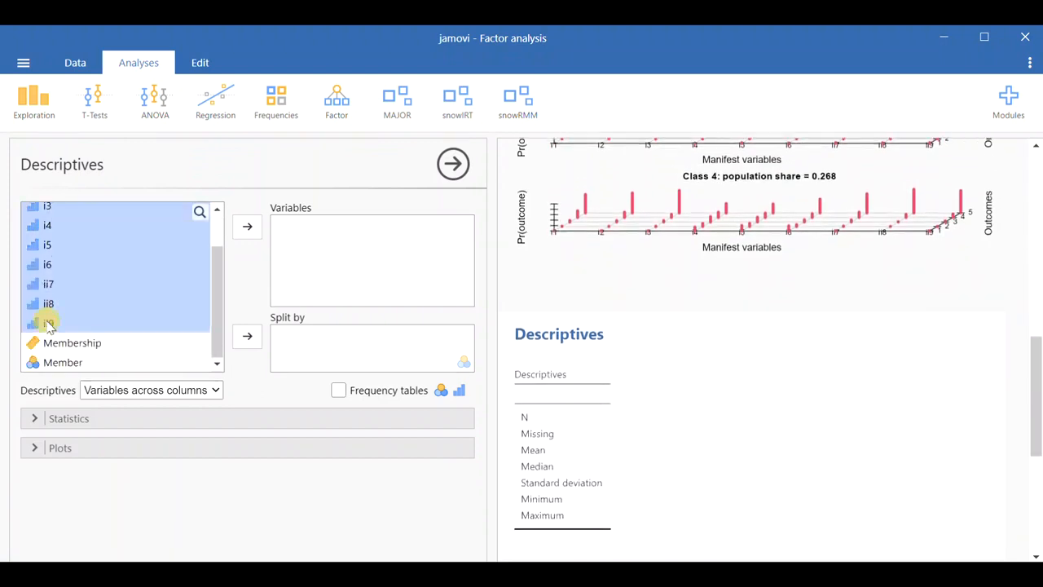
{"action": "left_click", "coordinate": [248, 227]}
Step: Split the descriptives of the items by the Member variable
{"action": "left_click", "coordinate": [57, 237]}
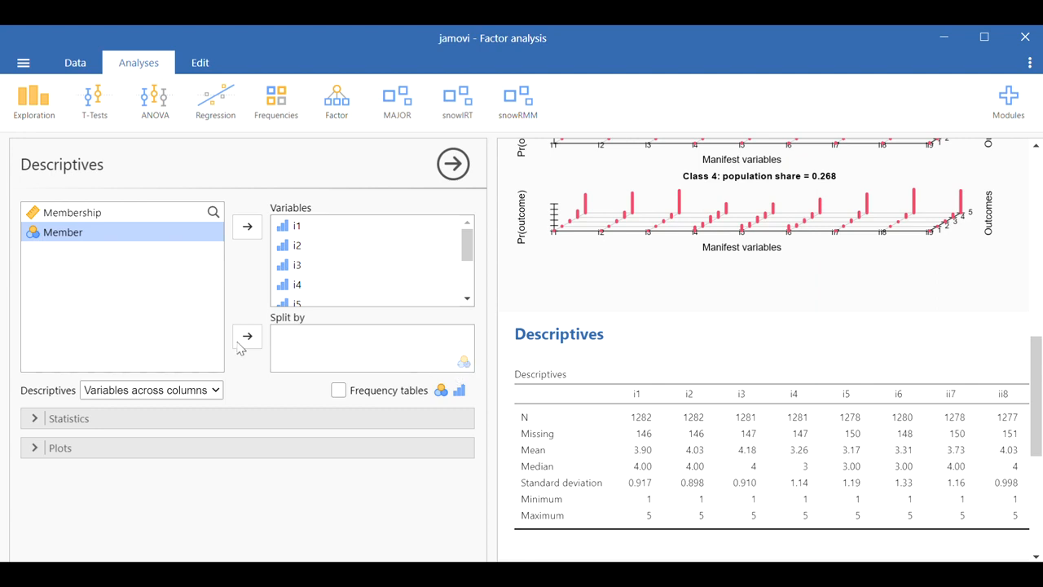
{"action": "left_click", "coordinate": [87, 215]}
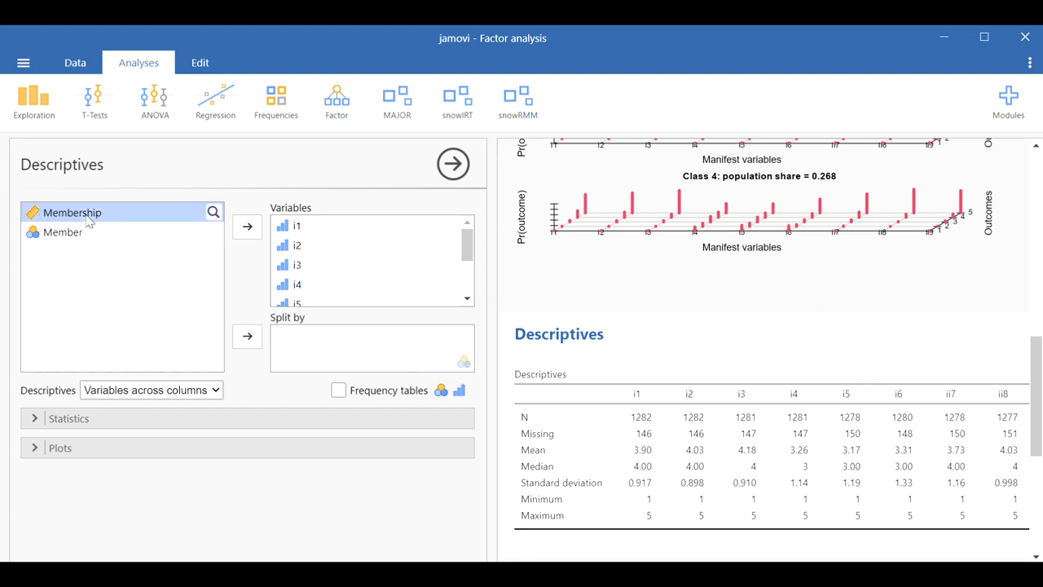
{"action": "left_click", "coordinate": [245, 346]}
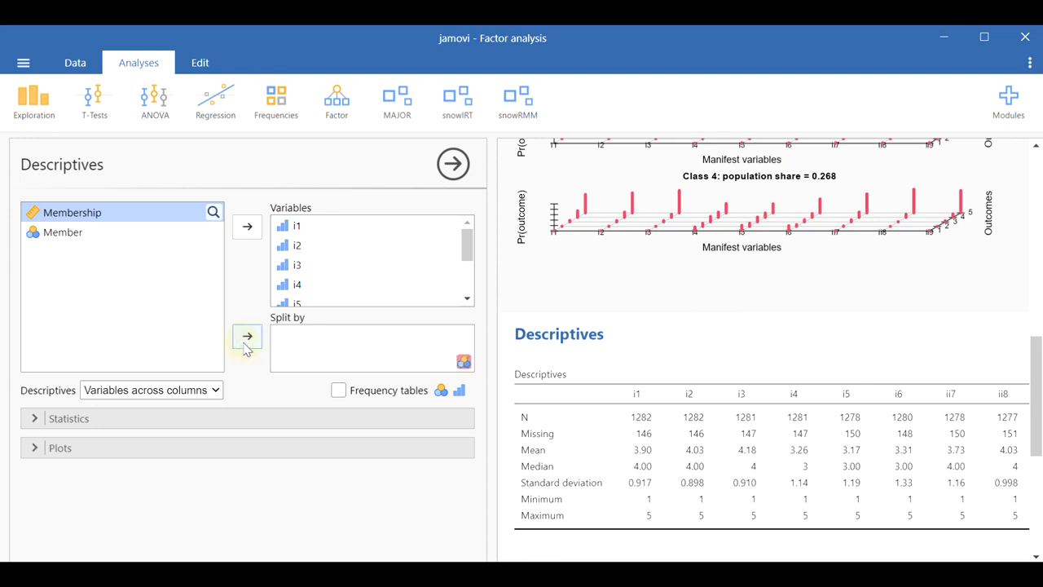
{"action": "left_click", "coordinate": [60, 236]}
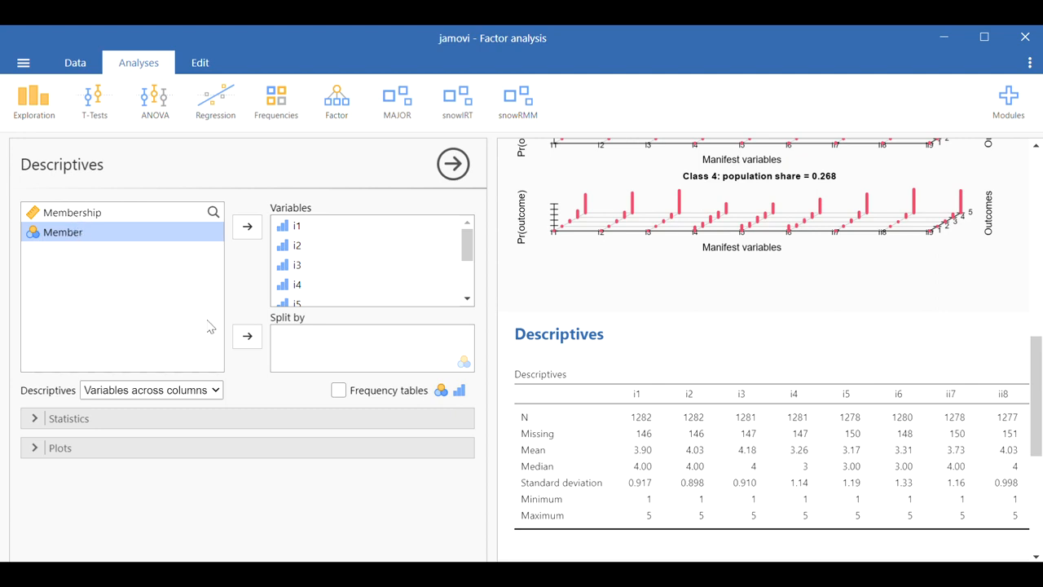
{"action": "left_click", "coordinate": [247, 336]}
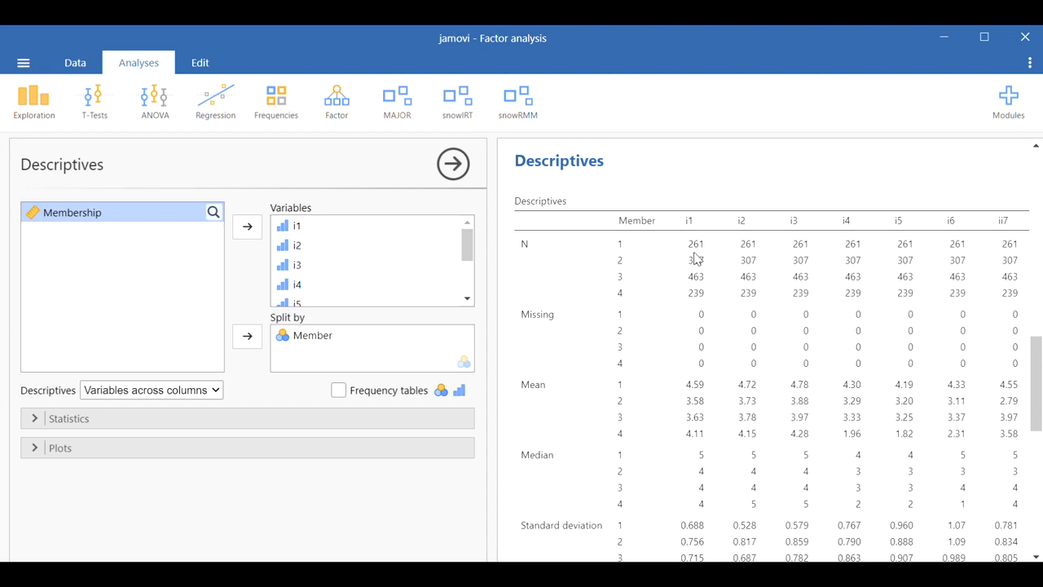
Step: Copy the split descriptives table from the results
{"action": "scroll", "coordinate": [691, 392], "scroll_direction": "down", "scroll_amount": 1}
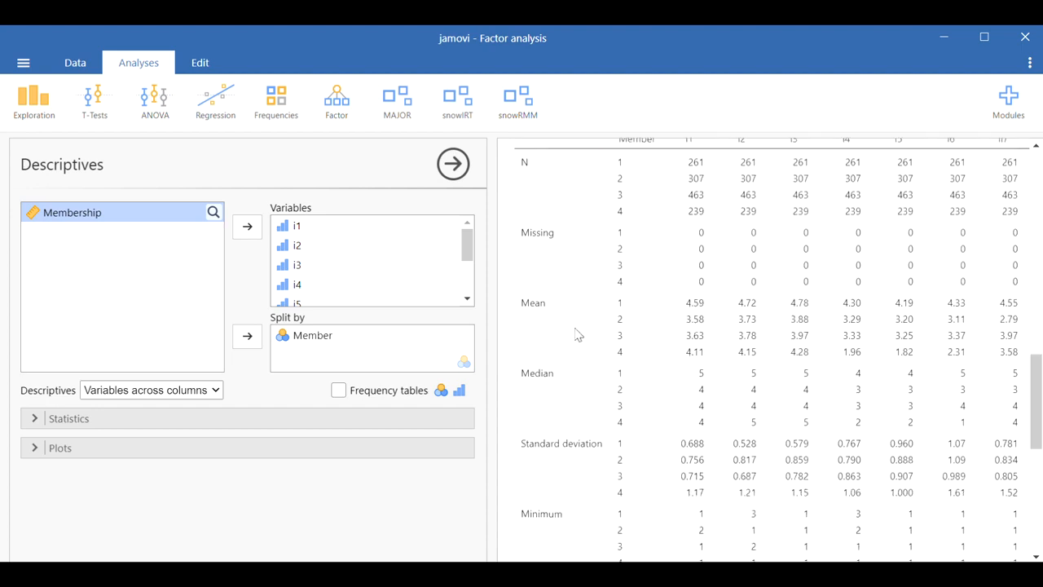
{"action": "scroll", "coordinate": [552, 316], "scroll_direction": "up", "scroll_amount": 1}
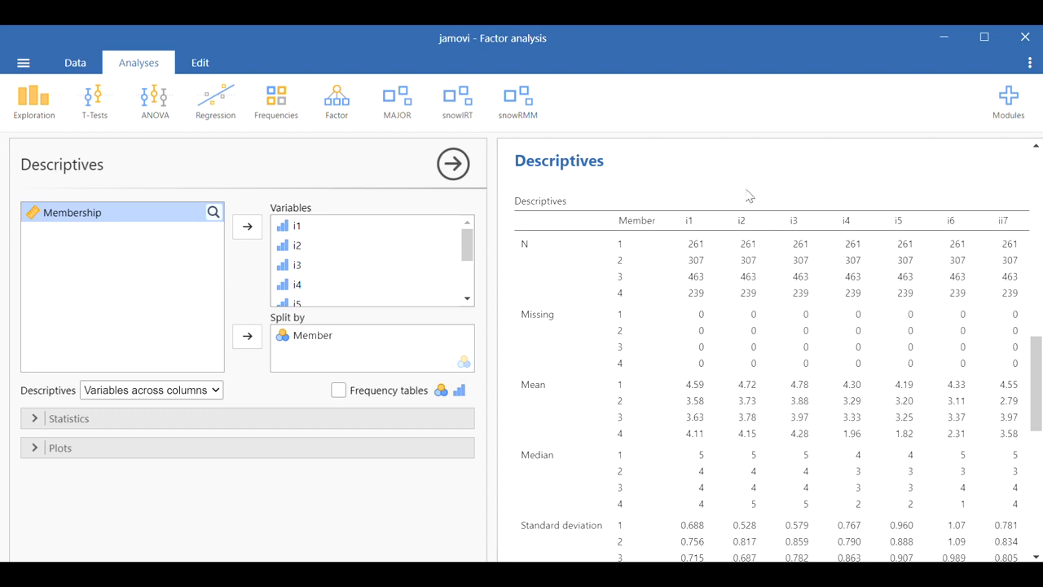
{"action": "right_click", "coordinate": [796, 196]}
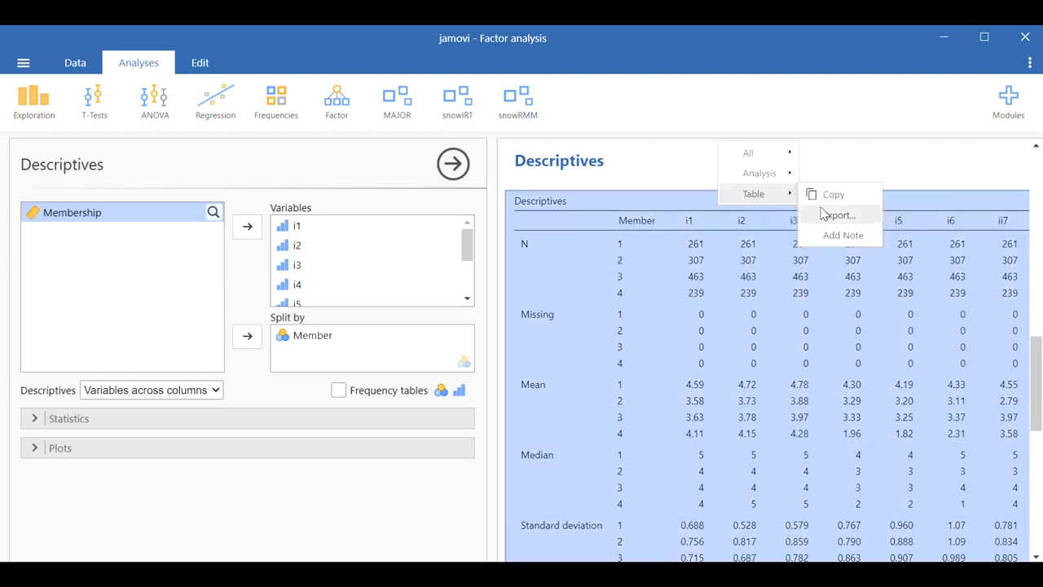
{"action": "left_click", "coordinate": [829, 199]}
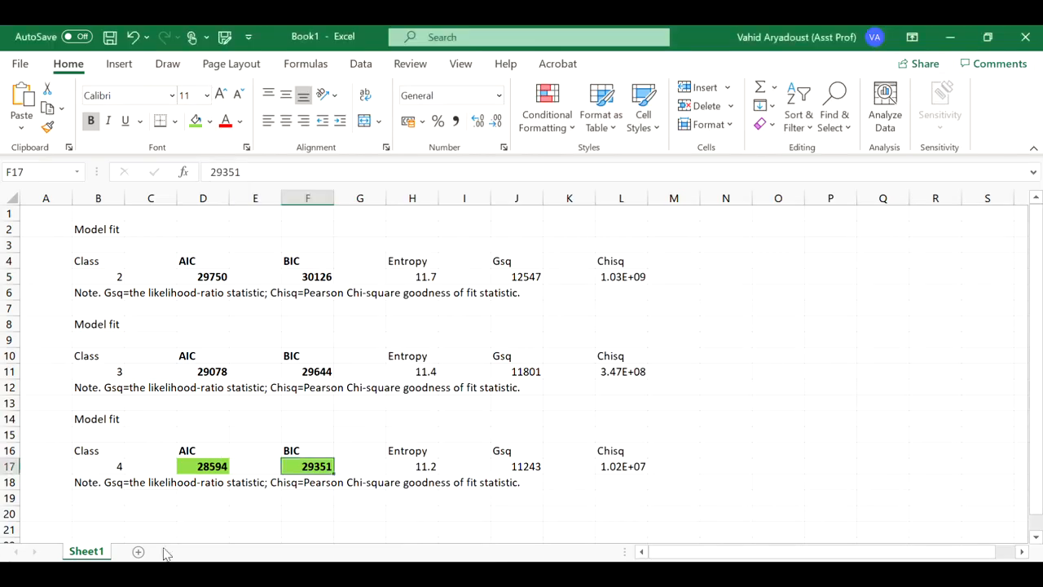
Step: Switch to Excel and paste the copied table into the blank Sheet2
{"action": "left_click", "coordinate": [139, 551]}
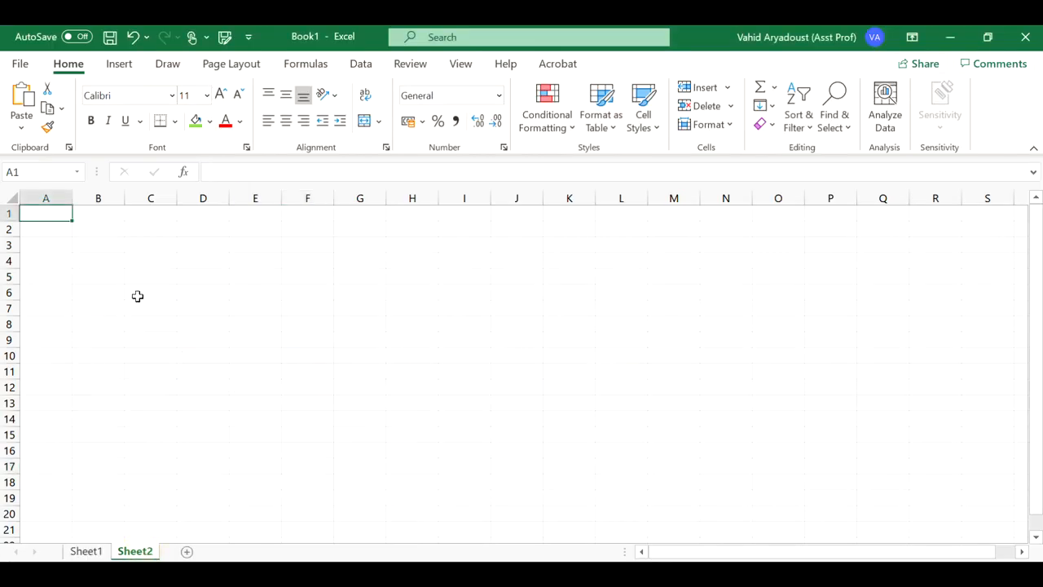
{"action": "right_click", "coordinate": [150, 216]}
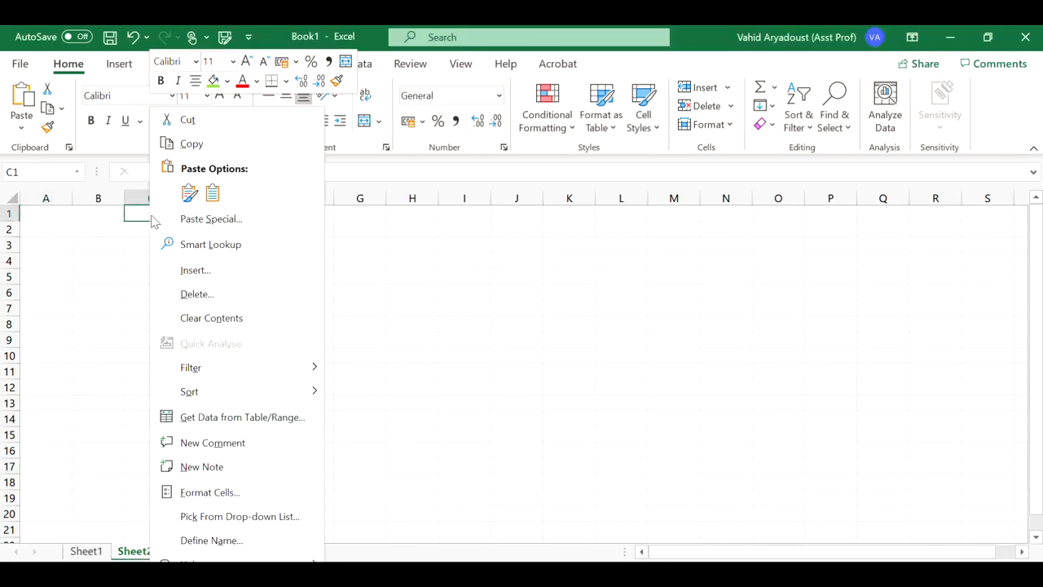
{"action": "left_click", "coordinate": [190, 192]}
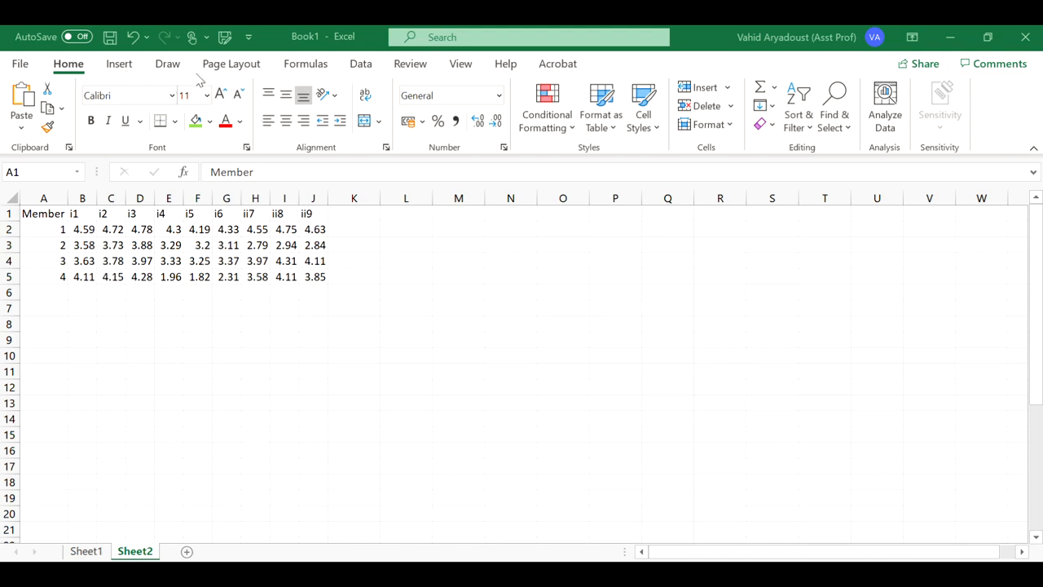
Step: Insert a scatter chart with straight lines and markers from the class means table and reposition it
{"action": "key", "text": "ctrl+a"}
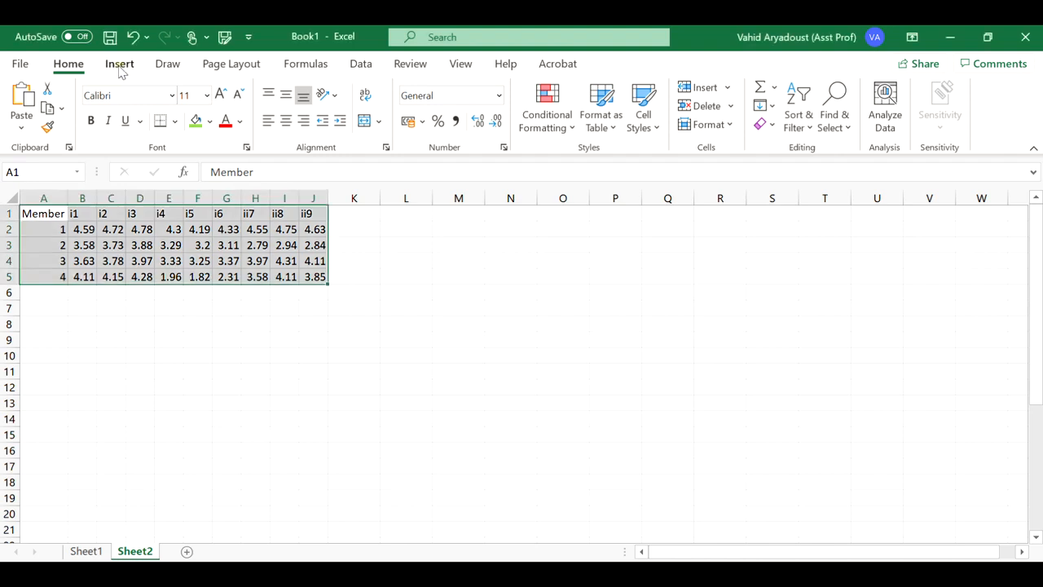
{"action": "left_click", "coordinate": [120, 68]}
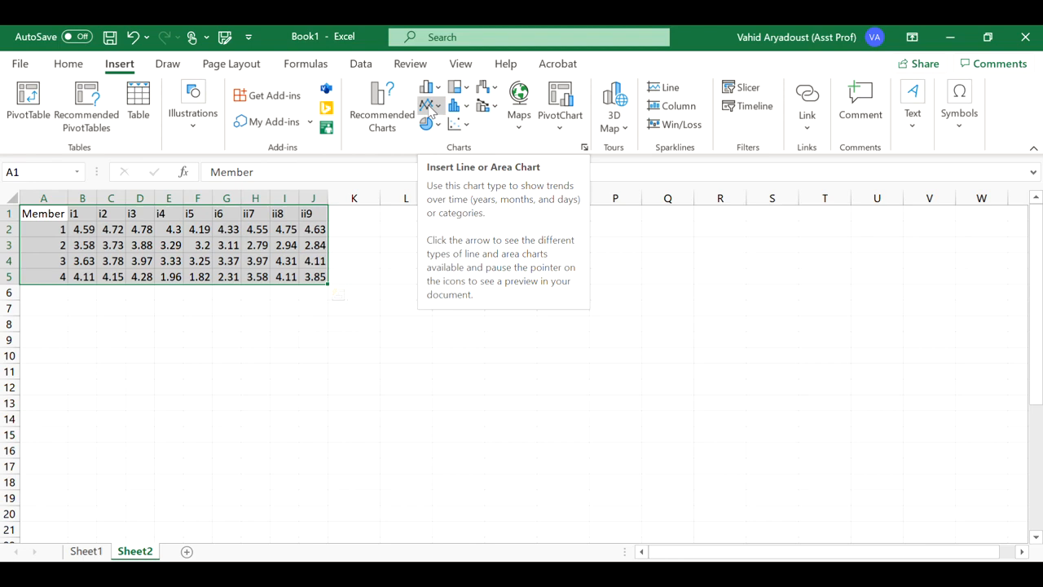
{"action": "left_click", "coordinate": [466, 129]}
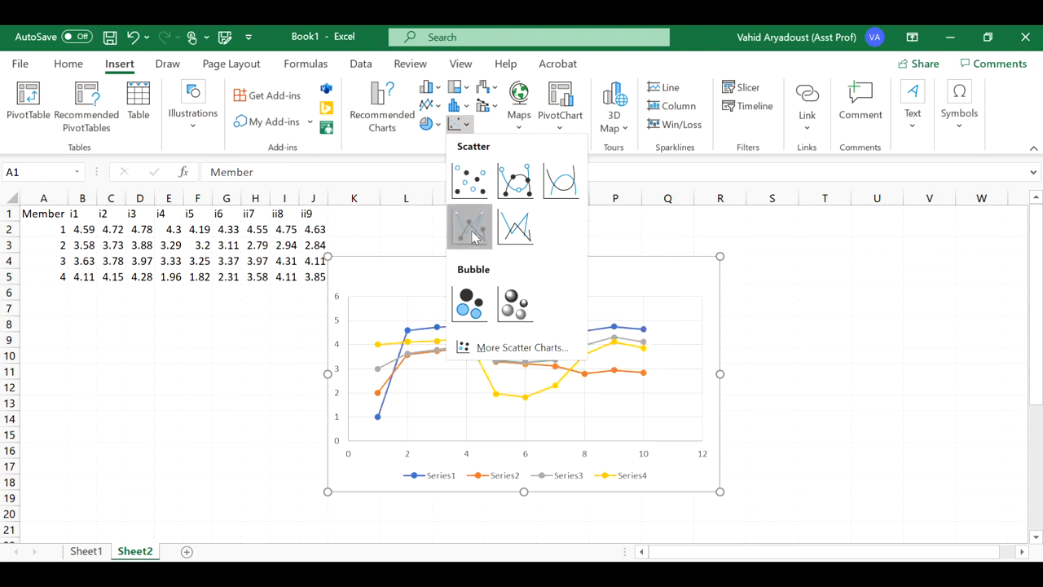
{"action": "left_click", "coordinate": [471, 228]}
{"action": "left_click_drag", "start_coordinate": [573, 274], "coordinate": [605, 238]}
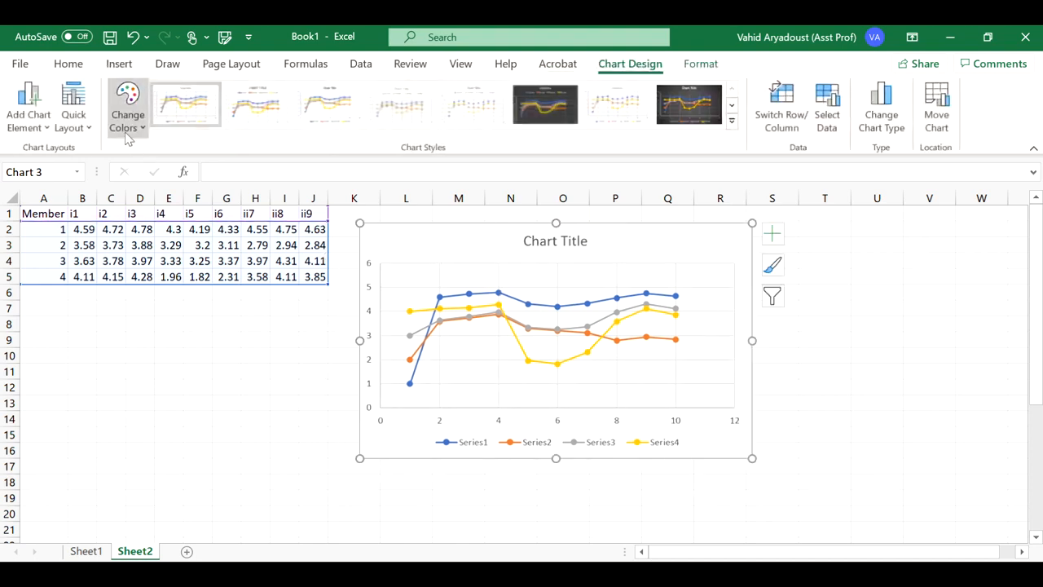
Step: Change the chart colours to a colourful green-blue-yellow palette
{"action": "left_click", "coordinate": [128, 132]}
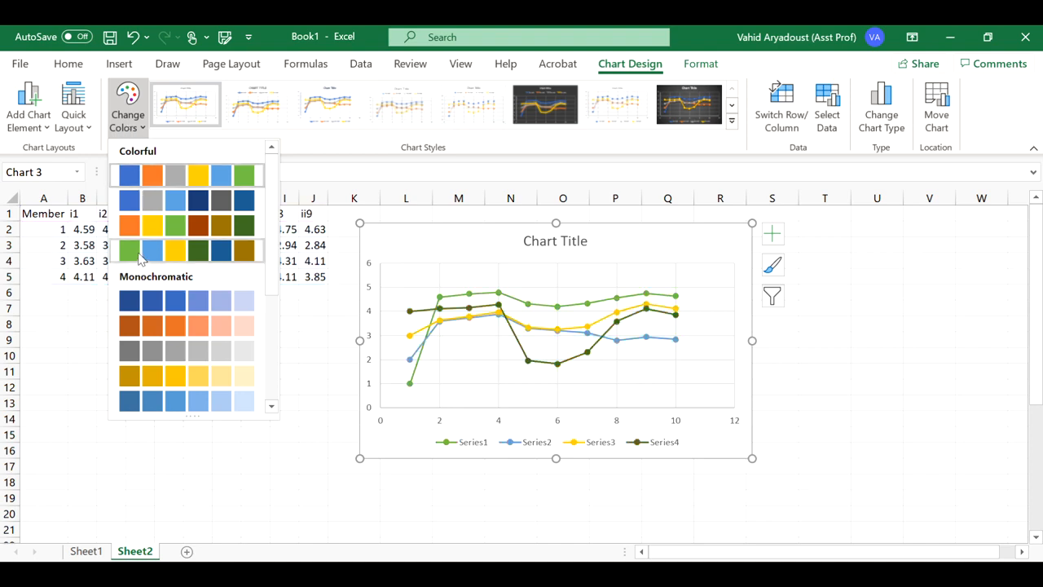
{"action": "left_click", "coordinate": [140, 254]}
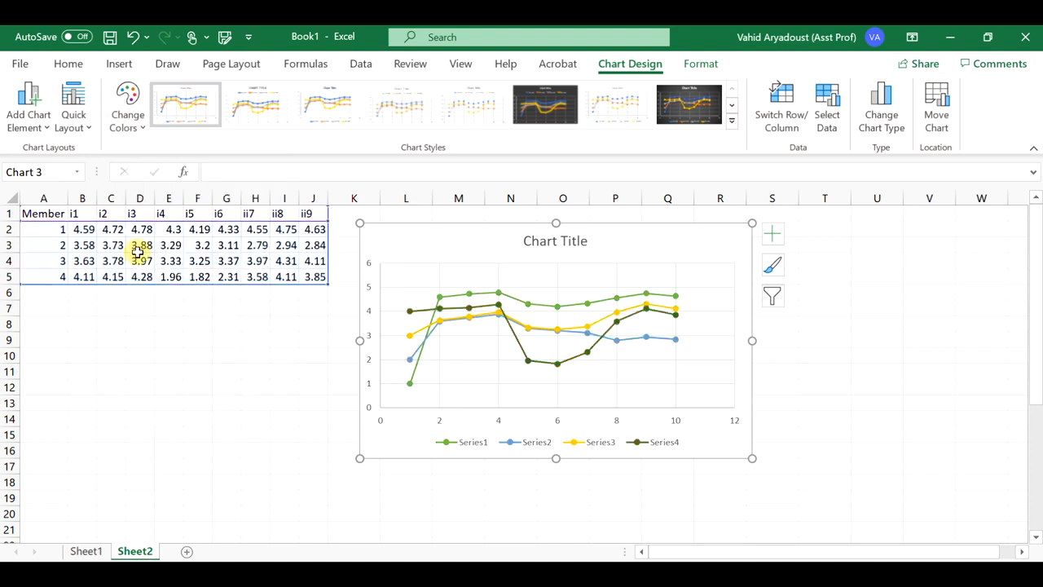
Step: Delete the chart title and nudge the chart slightly to the right
{"action": "left_click", "coordinate": [571, 247]}
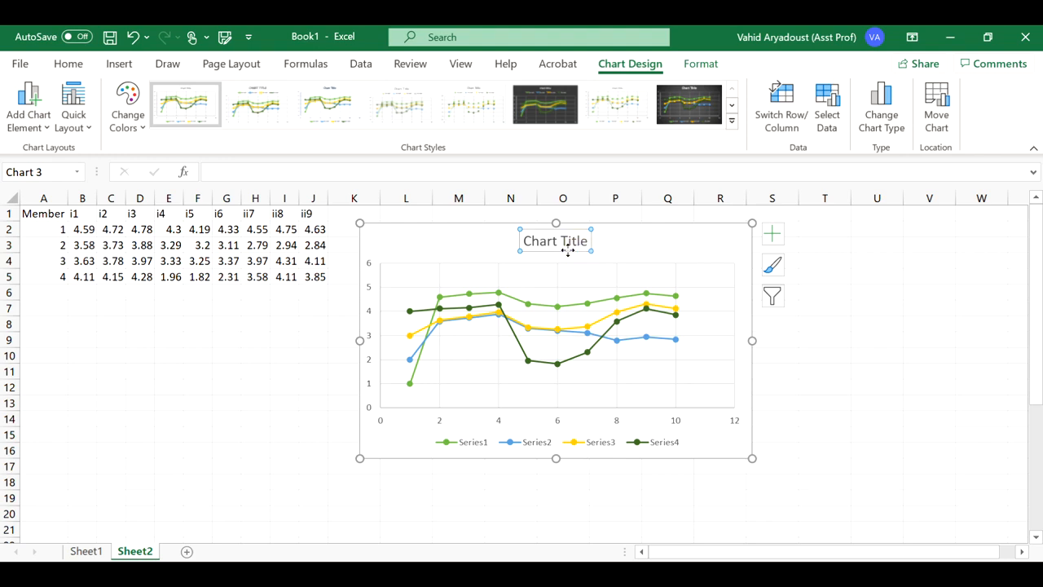
{"action": "key", "text": "Delete"}
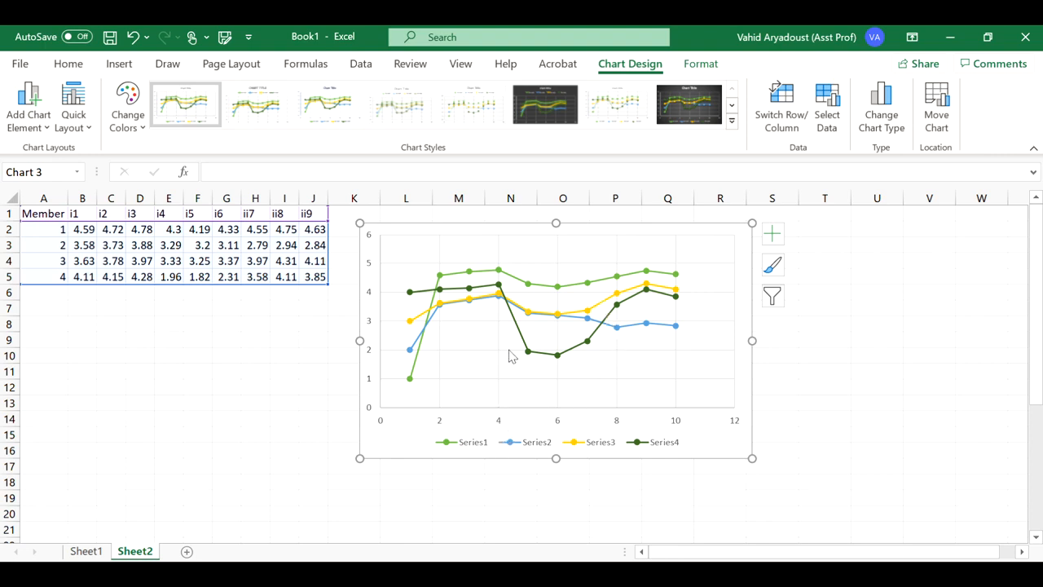
{"action": "left_click", "coordinate": [475, 447]}
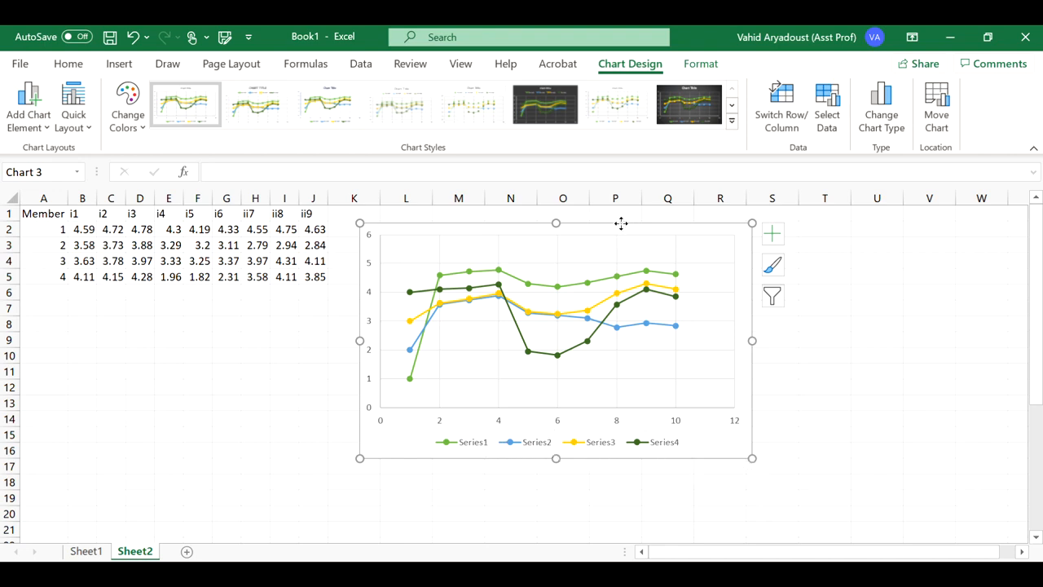
{"action": "left_click_drag", "start_coordinate": [622, 224], "coordinate": [633, 222]}
{"action": "mouse_move", "coordinate": [616, 277]}
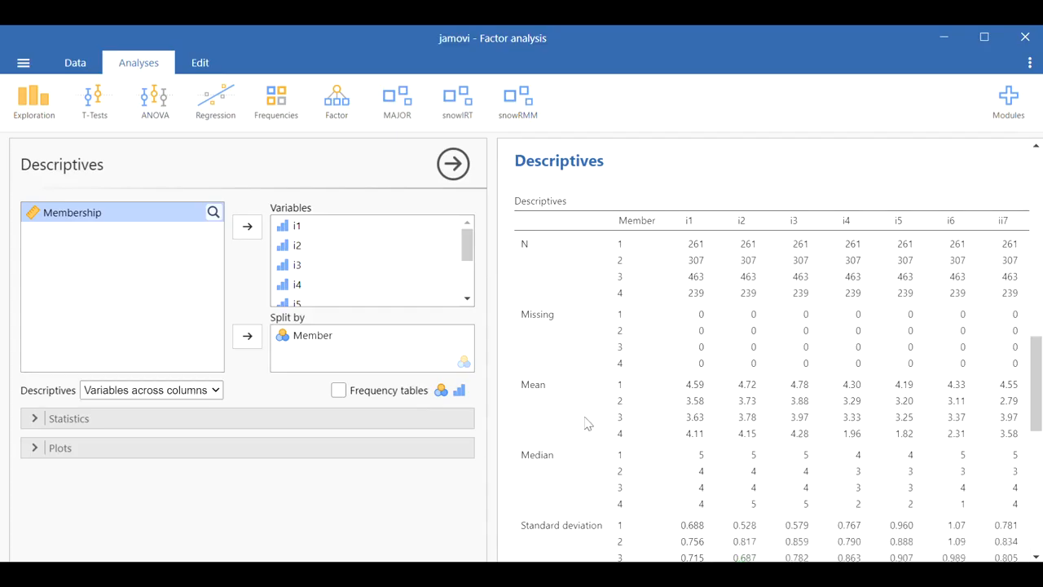
{"action": "scroll", "coordinate": [673, 277], "scroll_direction": "down", "scroll_amount": 2}
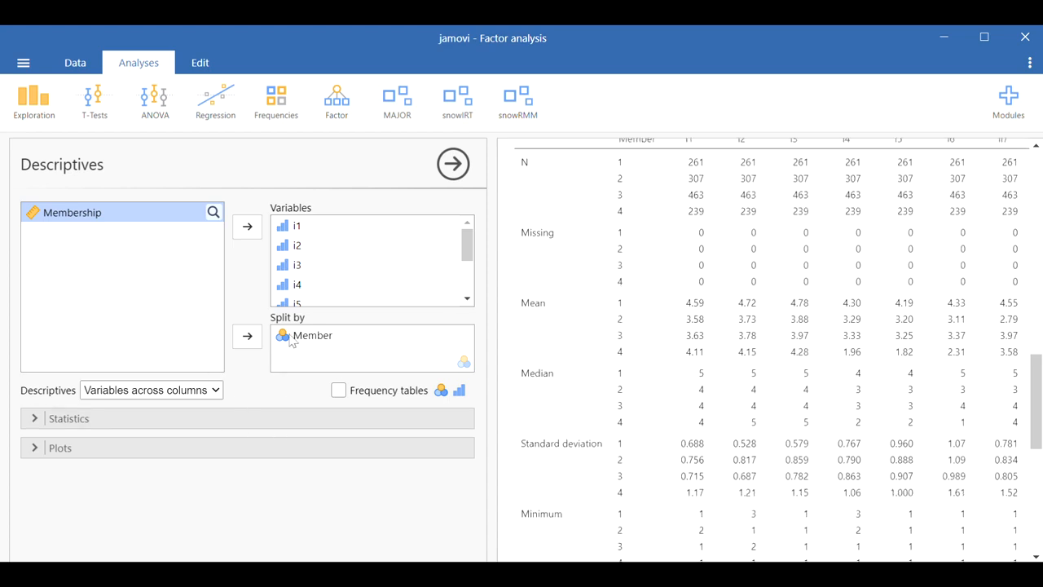
{"action": "left_click", "coordinate": [256, 424]}
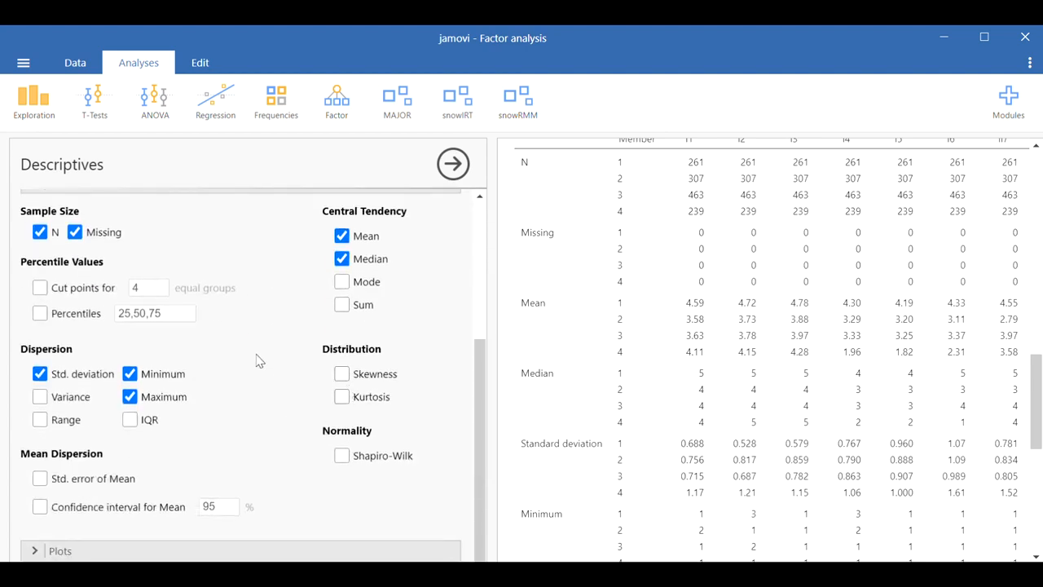
{"action": "scroll", "coordinate": [331, 249], "scroll_direction": "up", "scroll_amount": 1}
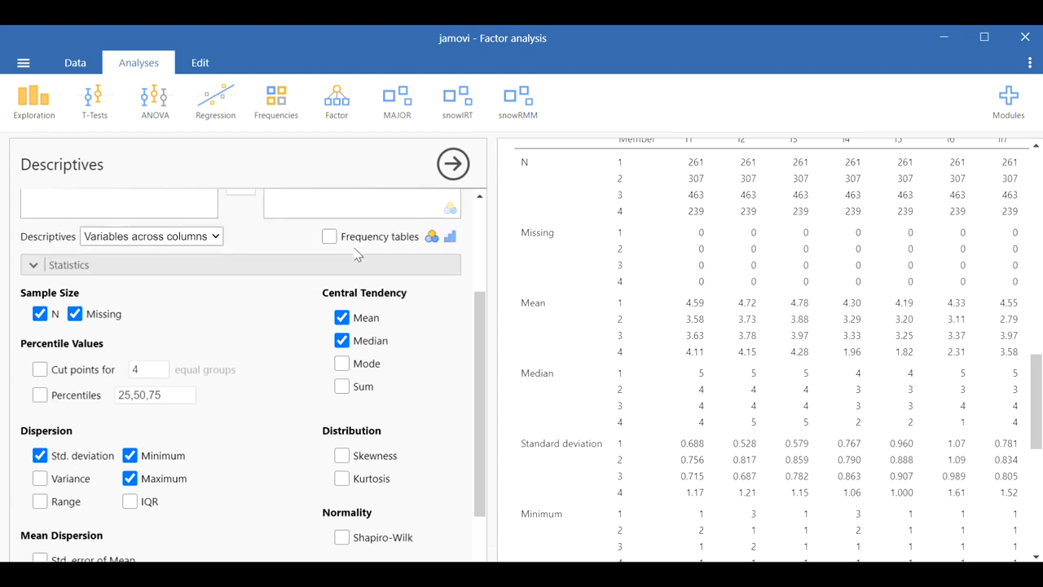
{"action": "left_click", "coordinate": [259, 269]}
Step: Add box plots with violin, jittered data points and mean markers to the descriptives
{"action": "left_click", "coordinate": [208, 448]}
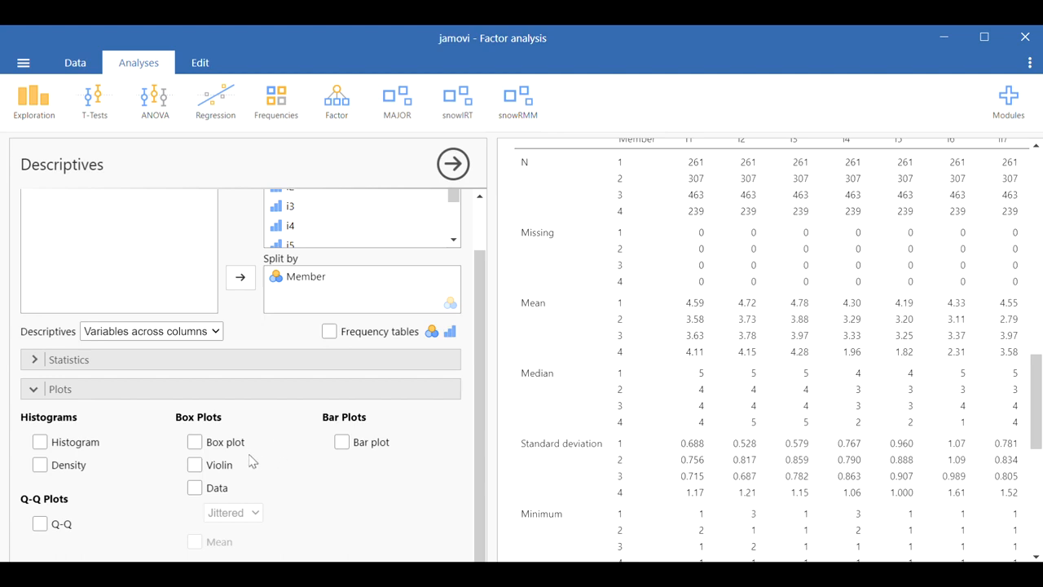
{"action": "left_click", "coordinate": [195, 441]}
{"action": "left_click", "coordinate": [195, 465]}
{"action": "left_click", "coordinate": [195, 487]}
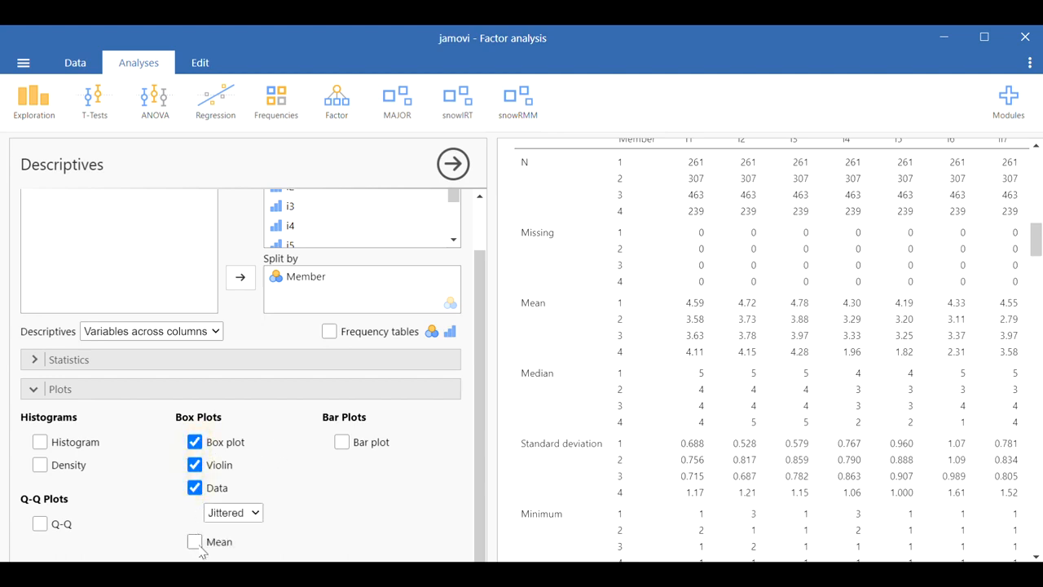
{"action": "left_click", "coordinate": [194, 541]}
Step: Examine the box plots of each item across the Member classes
{"action": "scroll", "coordinate": [624, 421], "scroll_direction": "down", "scroll_amount": 5}
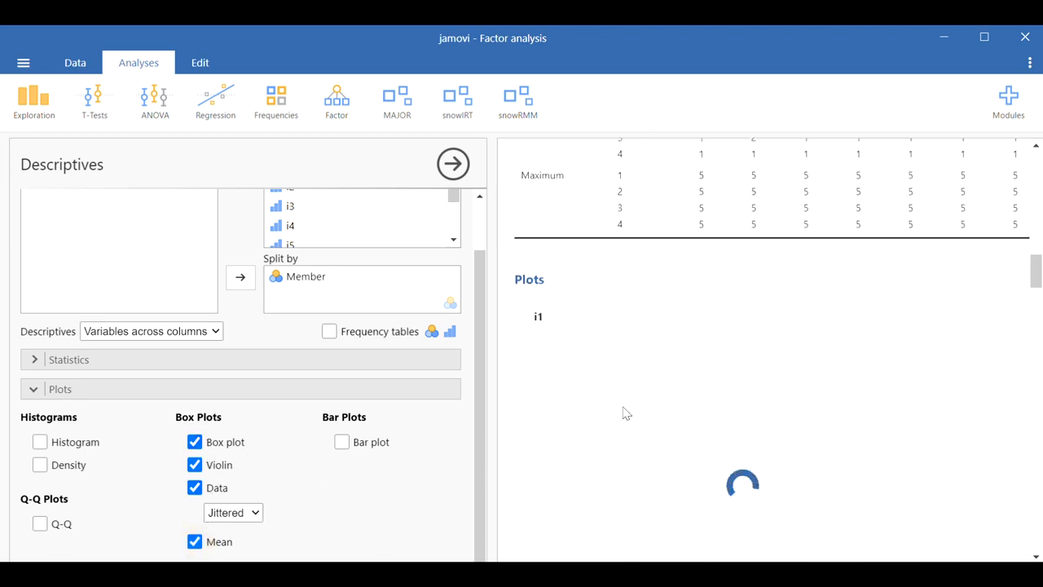
{"action": "scroll", "coordinate": [622, 409], "scroll_direction": "down", "scroll_amount": 1}
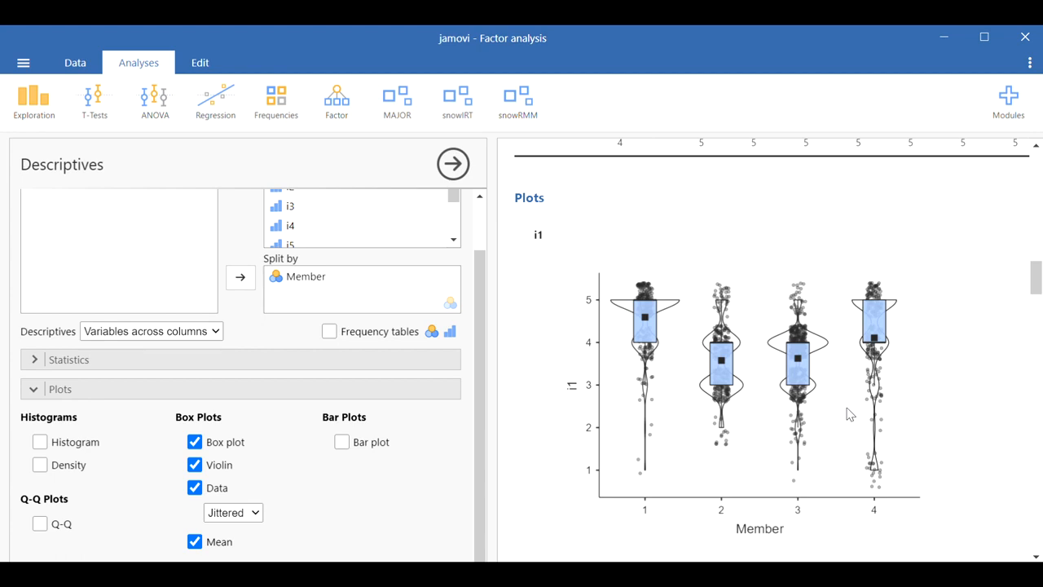
{"action": "scroll", "coordinate": [824, 363], "scroll_direction": "down", "scroll_amount": 5}
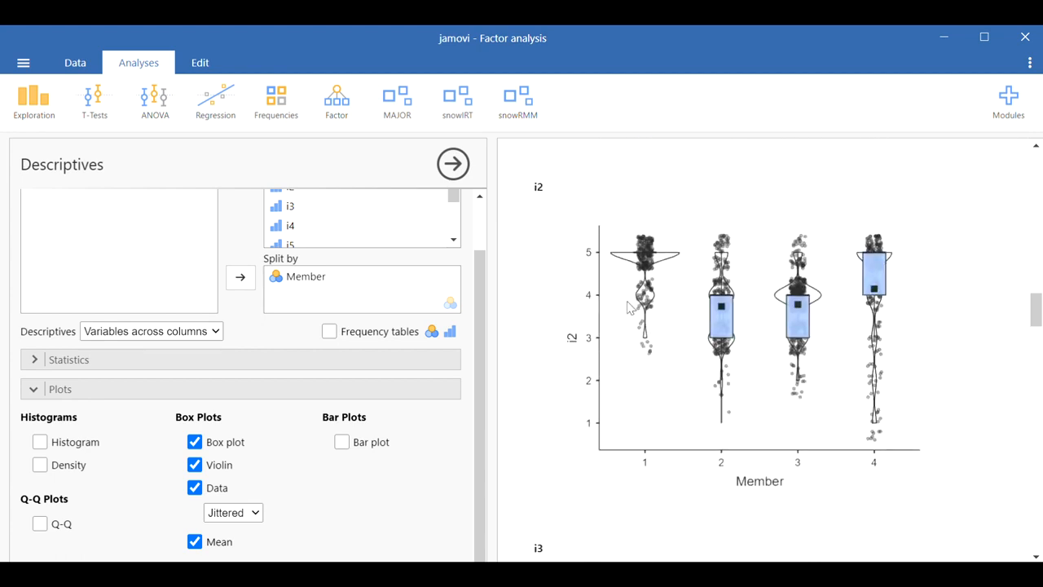
{"action": "scroll", "coordinate": [847, 334], "scroll_direction": "down", "scroll_amount": 4}
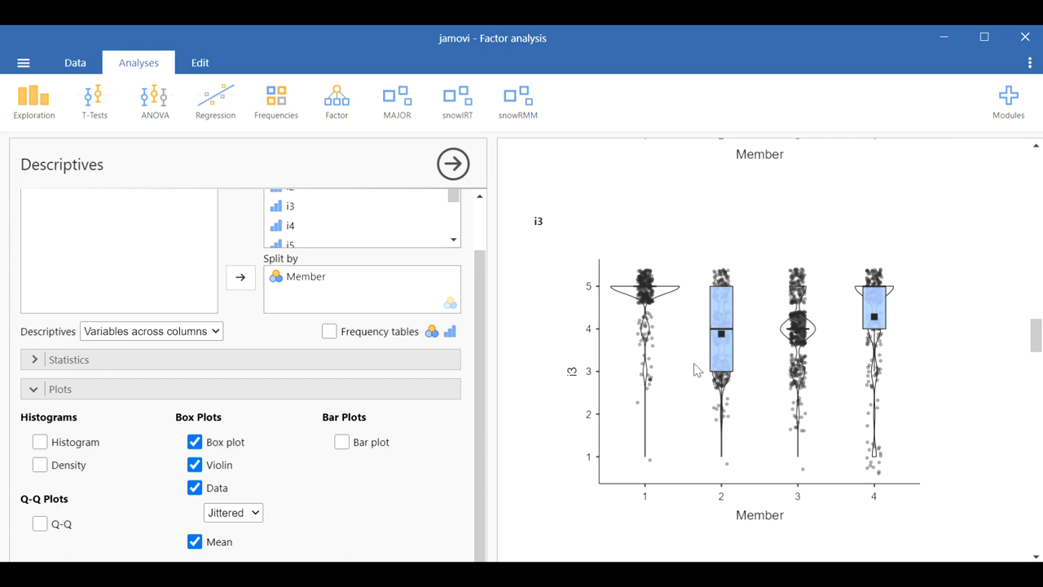
{"action": "scroll", "coordinate": [695, 369], "scroll_direction": "down", "scroll_amount": 5}
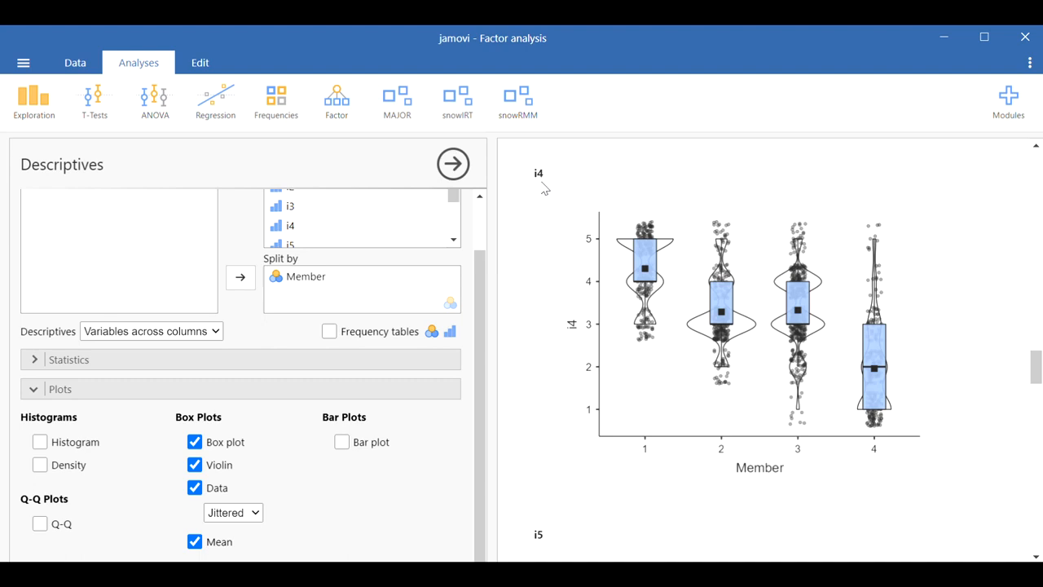
Step: Open a One-Way ANOVA and add items i1 through ii9 as dependent variables
{"action": "left_click", "coordinate": [161, 117]}
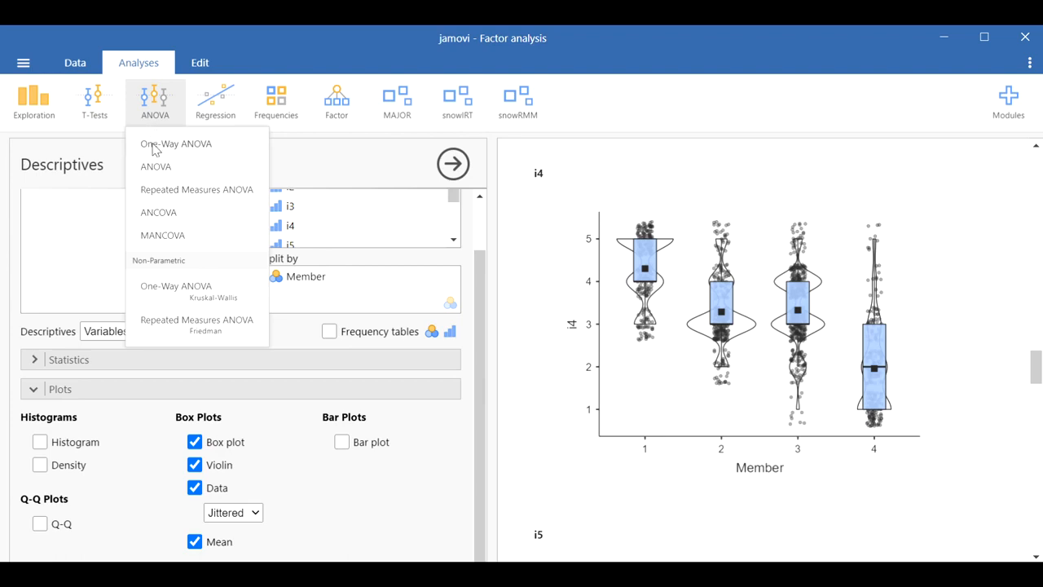
{"action": "left_click", "coordinate": [155, 147]}
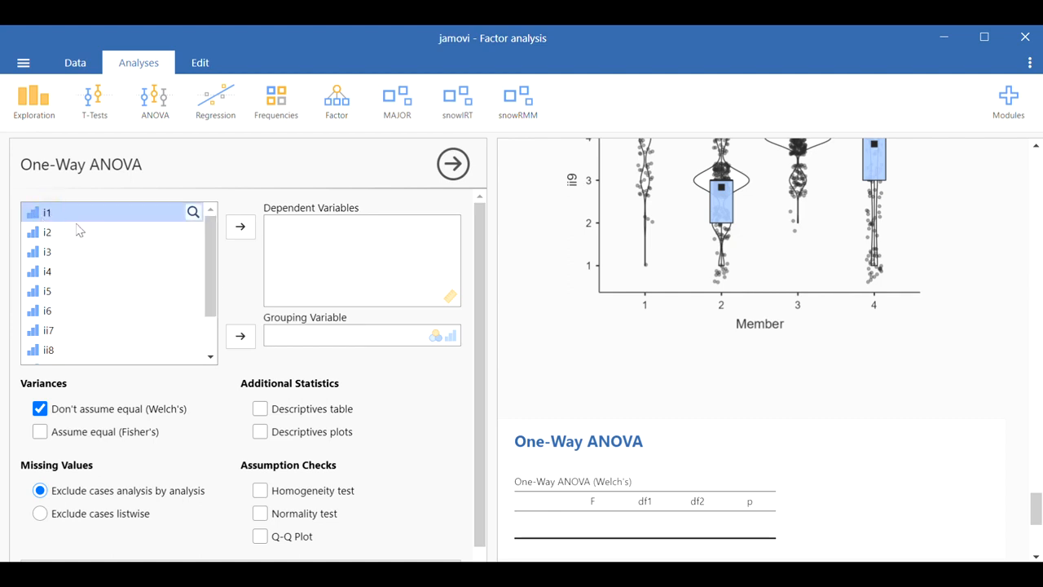
{"action": "scroll", "coordinate": [79, 230], "scroll_direction": "down", "scroll_amount": 2}
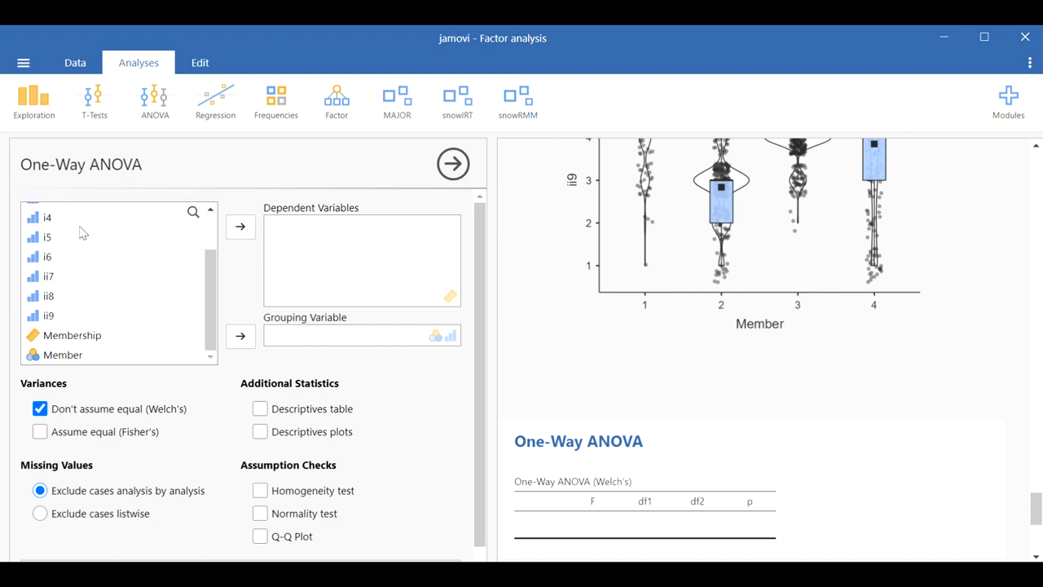
{"action": "left_click", "coordinate": [47, 319], "text": "shift"}
{"action": "left_click", "coordinate": [239, 228]}
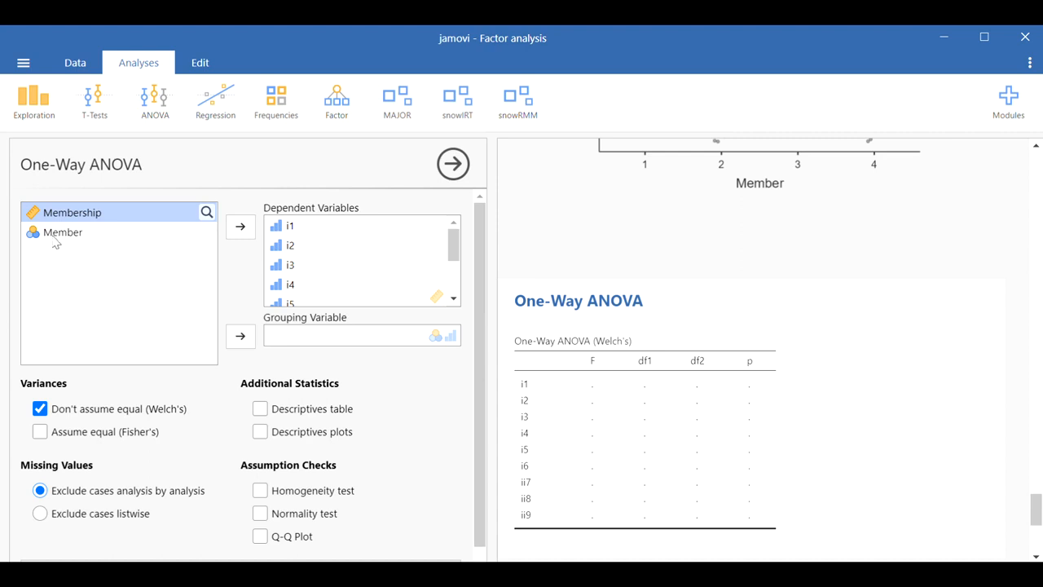
Step: Set Member as the grouping variable of the One-Way ANOVA
{"action": "left_click", "coordinate": [57, 236]}
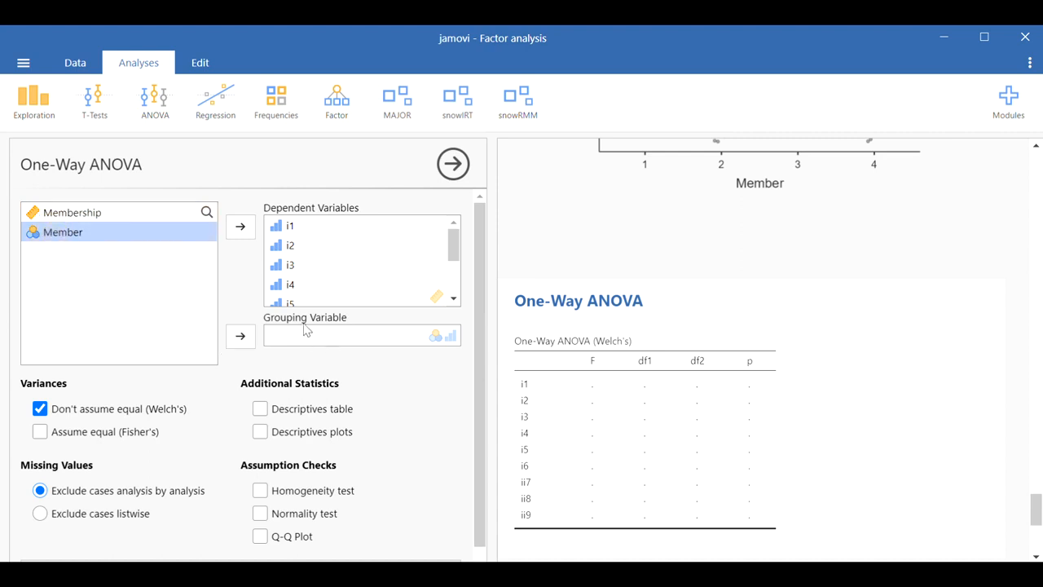
{"action": "left_click", "coordinate": [240, 335]}
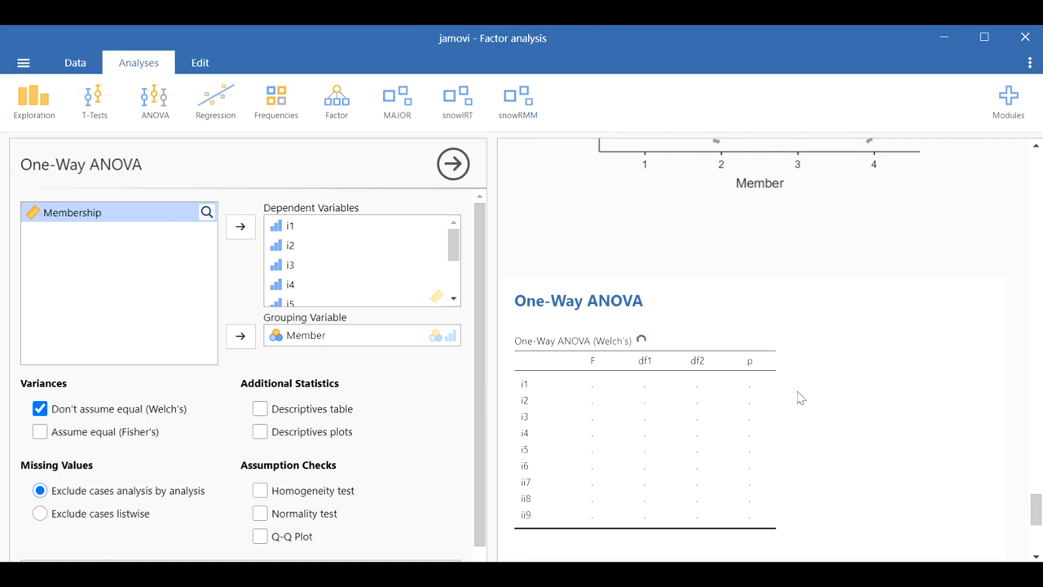
{"action": "scroll", "coordinate": [856, 375], "scroll_direction": "down", "scroll_amount": 1}
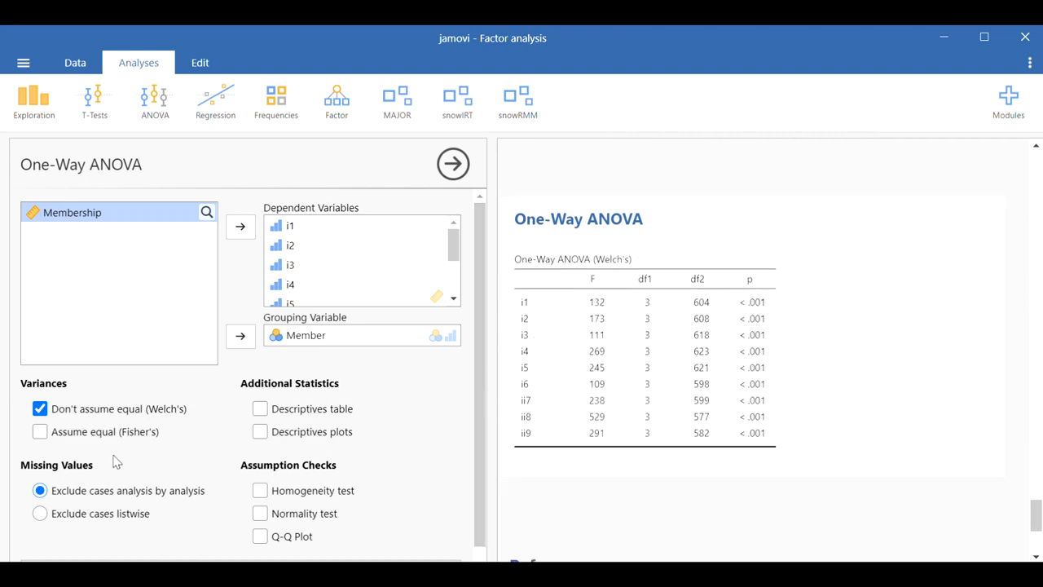
Step: Add the Fisher's equal-variance ANOVA along with the homogeneity and normality assumption checks
{"action": "left_click", "coordinate": [40, 432]}
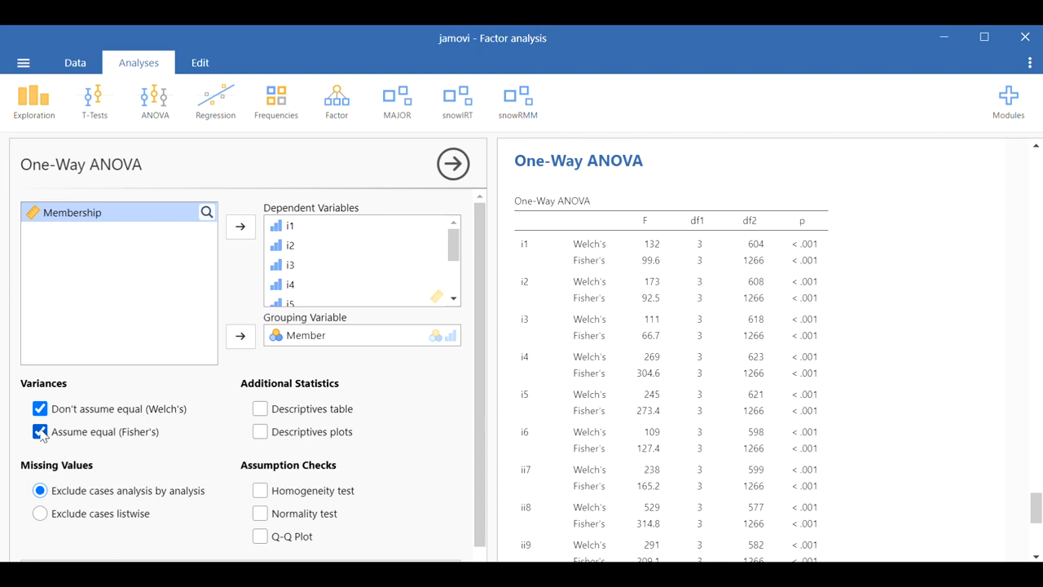
{"action": "left_click", "coordinate": [260, 490]}
{"action": "left_click", "coordinate": [260, 515]}
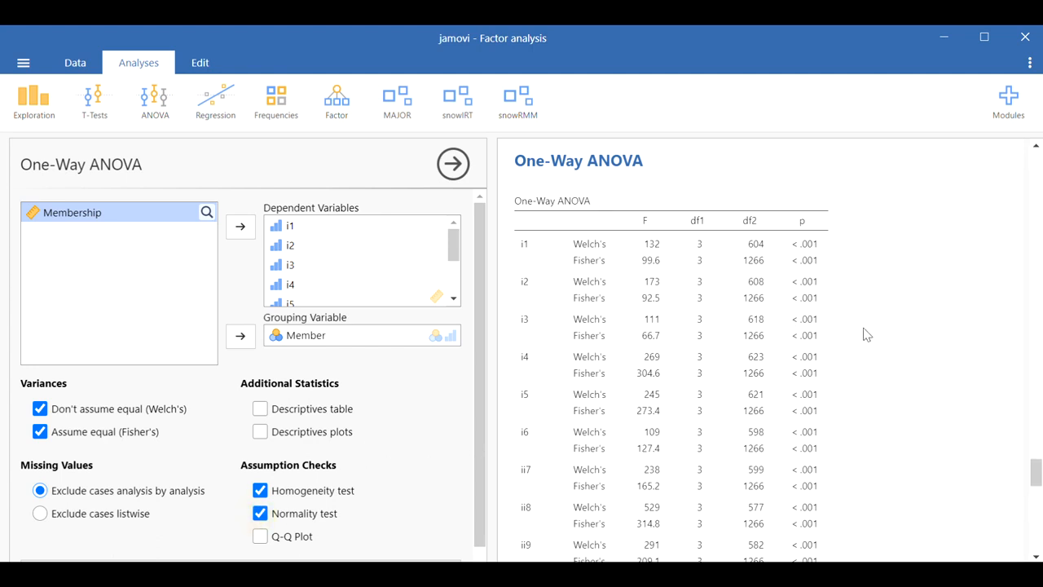
Step: Examine the Welch and Fisher ANOVA results and the assumption check tables for each item
{"action": "scroll", "coordinate": [864, 334], "scroll_direction": "down", "scroll_amount": 4}
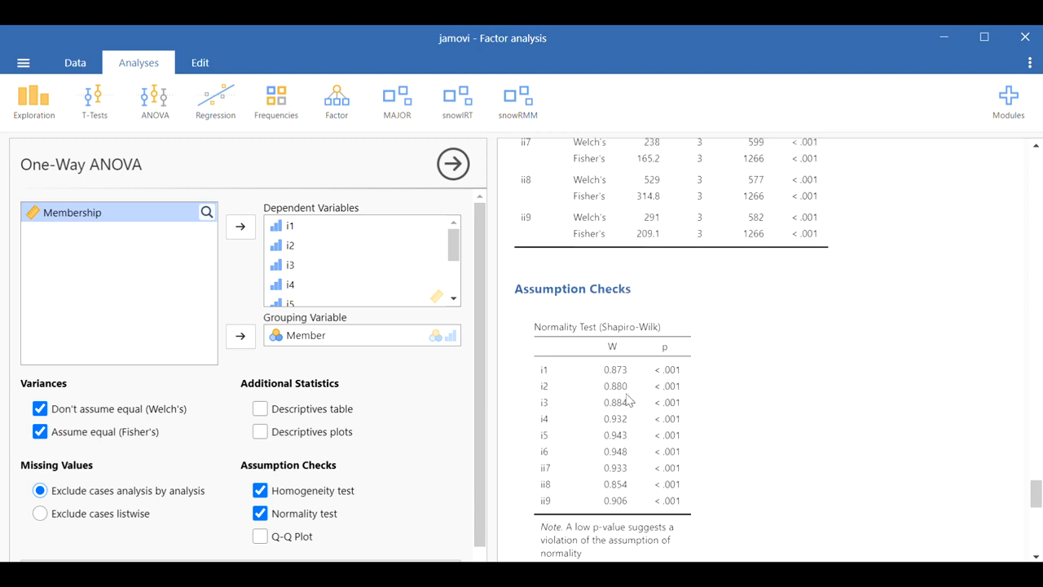
{"action": "scroll", "coordinate": [629, 399], "scroll_direction": "up", "scroll_amount": 4}
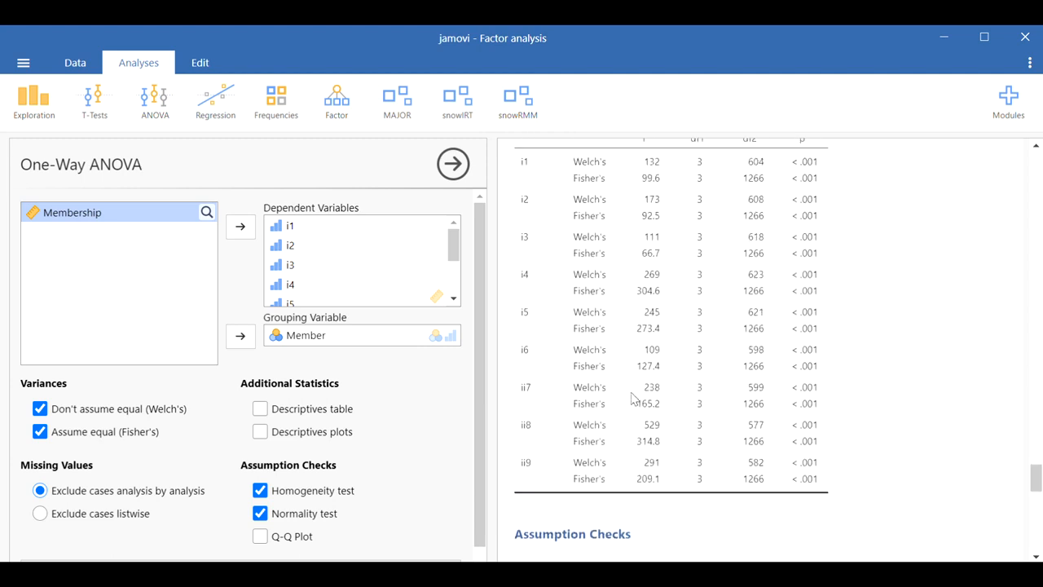
{"action": "scroll", "coordinate": [632, 398], "scroll_direction": "up", "scroll_amount": 1}
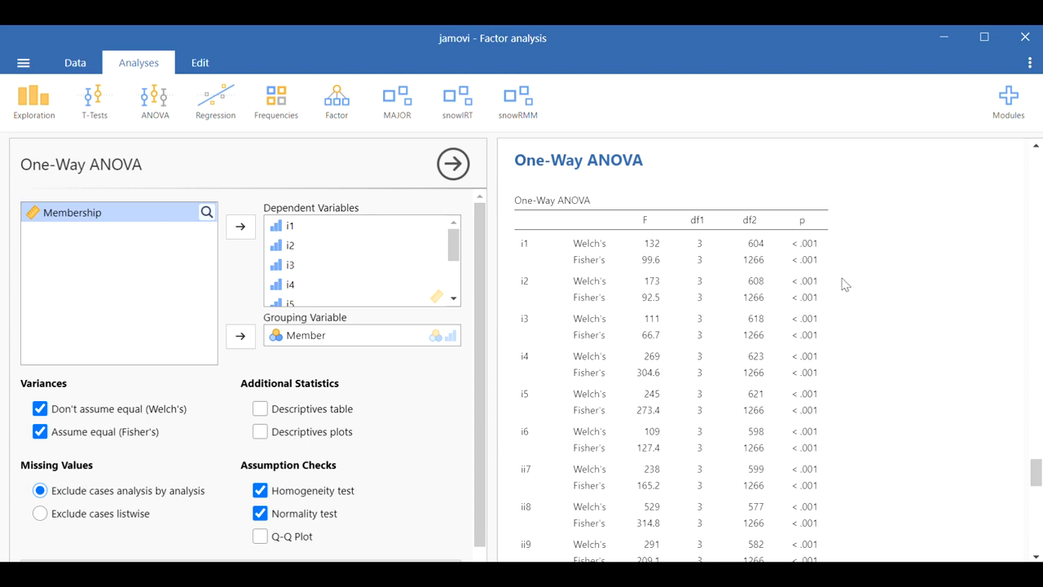
{"action": "scroll", "coordinate": [846, 285], "scroll_direction": "down", "scroll_amount": 2}
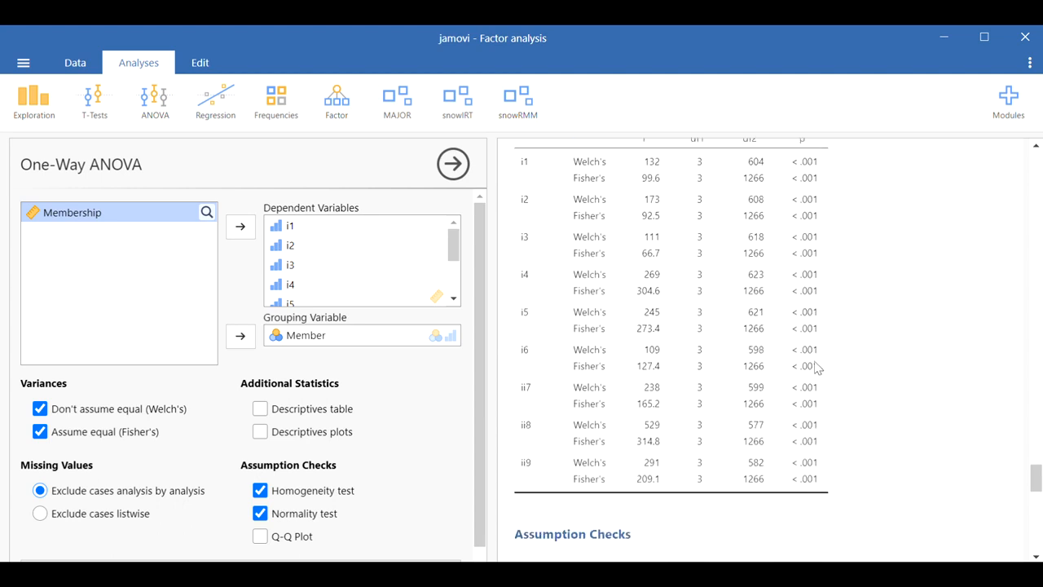
{"action": "scroll", "coordinate": [819, 364], "scroll_direction": "up", "scroll_amount": 2}
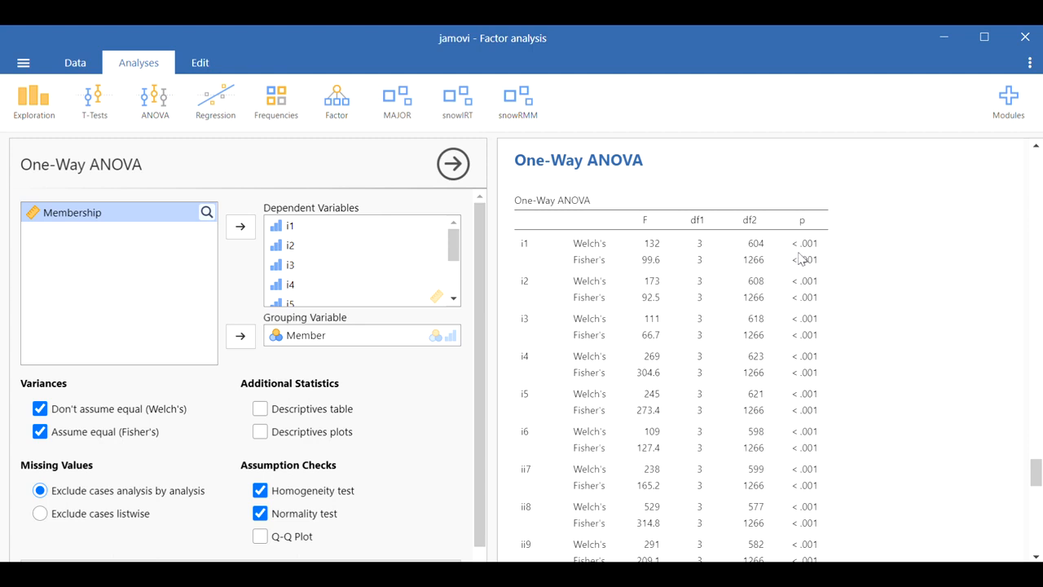
{"action": "scroll", "coordinate": [801, 261], "scroll_direction": "down", "scroll_amount": 2}
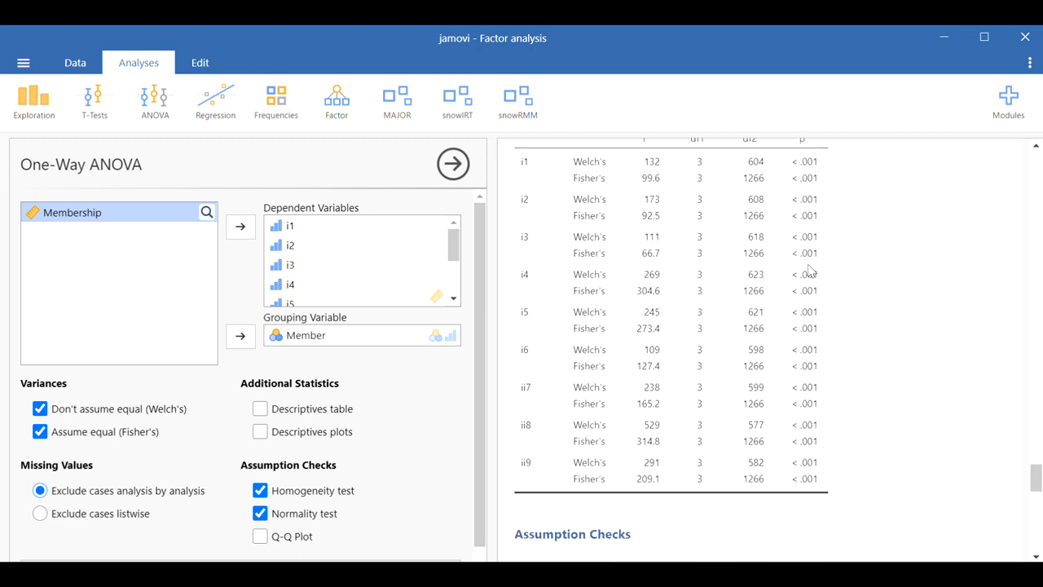
{"action": "scroll", "coordinate": [809, 272], "scroll_direction": "up", "scroll_amount": 2}
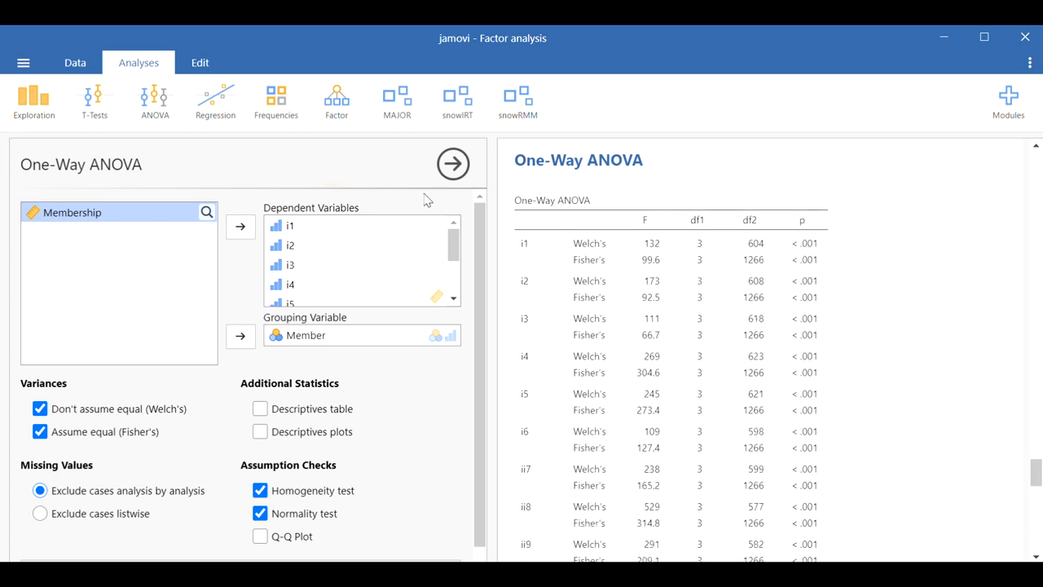
{"action": "scroll", "coordinate": [899, 281], "scroll_direction": "up", "scroll_amount": 10}
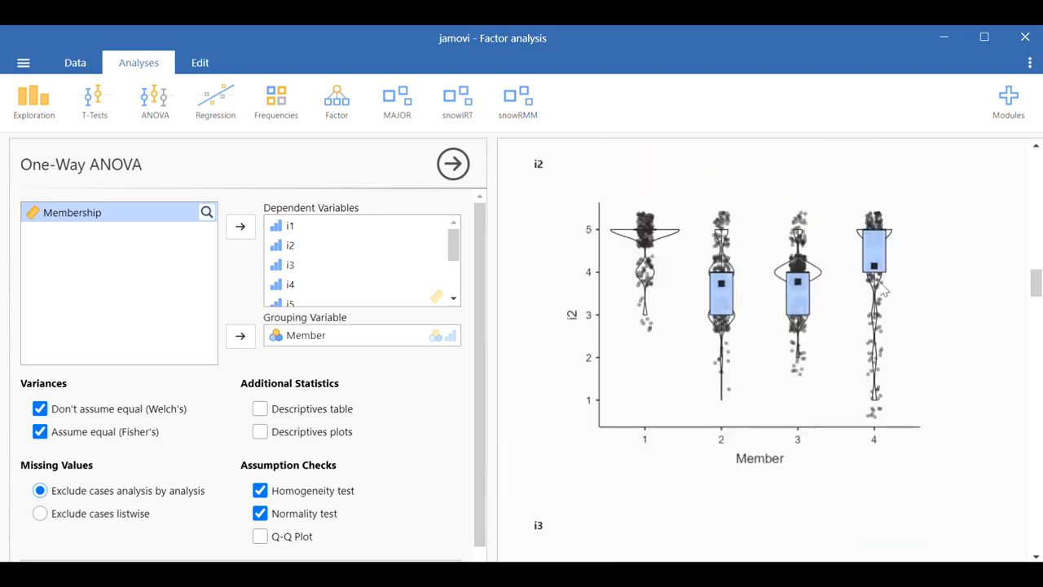
Step: Reopen the Latent Class Analysis and review its model fit table and LCA plots
{"action": "scroll", "coordinate": [864, 283], "scroll_direction": "up", "scroll_amount": 5}
{"action": "left_click", "coordinate": [682, 272]}
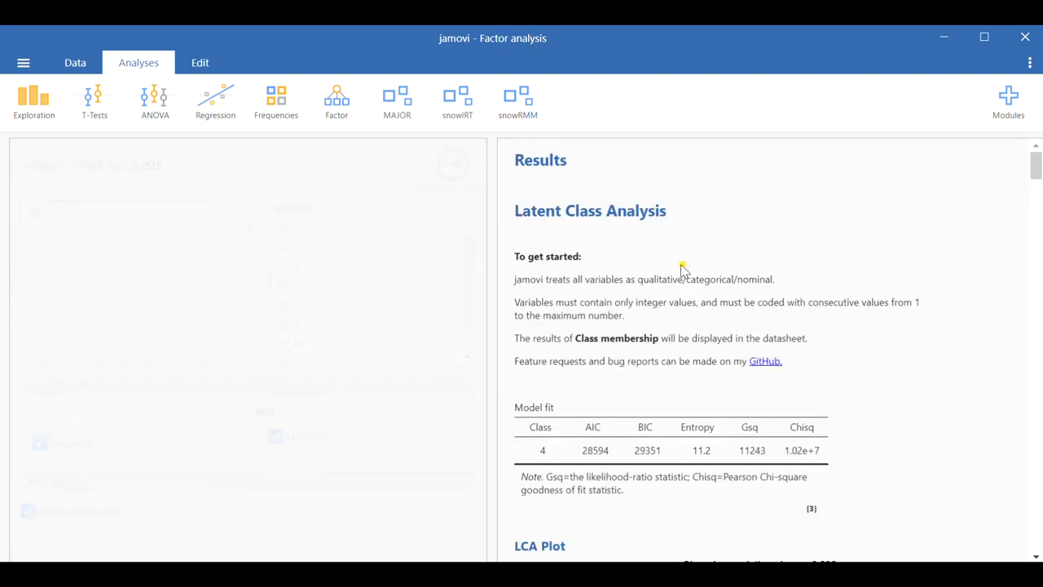
{"action": "scroll", "coordinate": [710, 338], "scroll_direction": "down", "scroll_amount": 4}
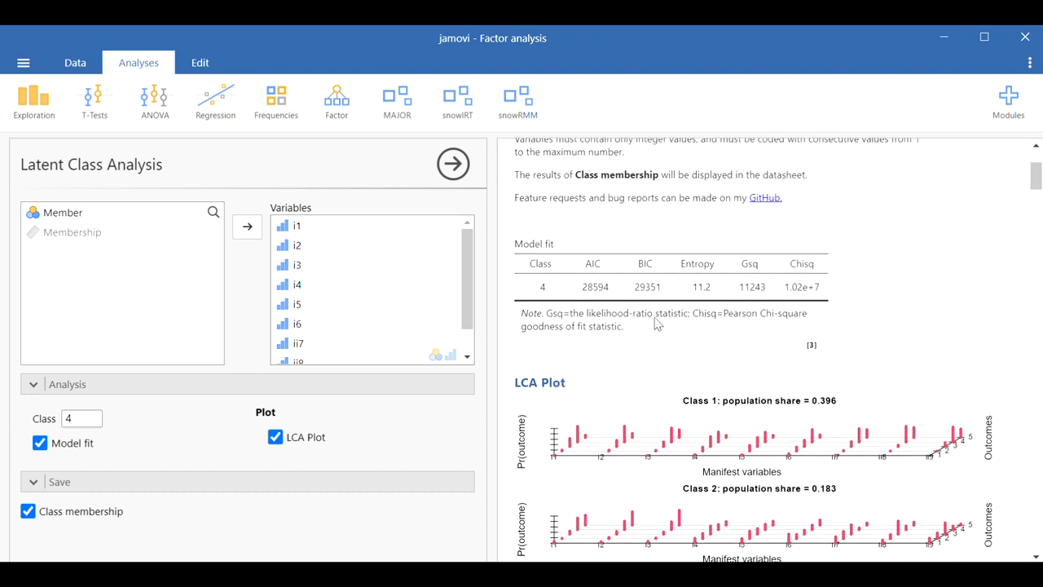
{"action": "scroll", "coordinate": [676, 326], "scroll_direction": "up", "scroll_amount": 2}
{"action": "scroll", "coordinate": [680, 324], "scroll_direction": "up", "scroll_amount": 2}
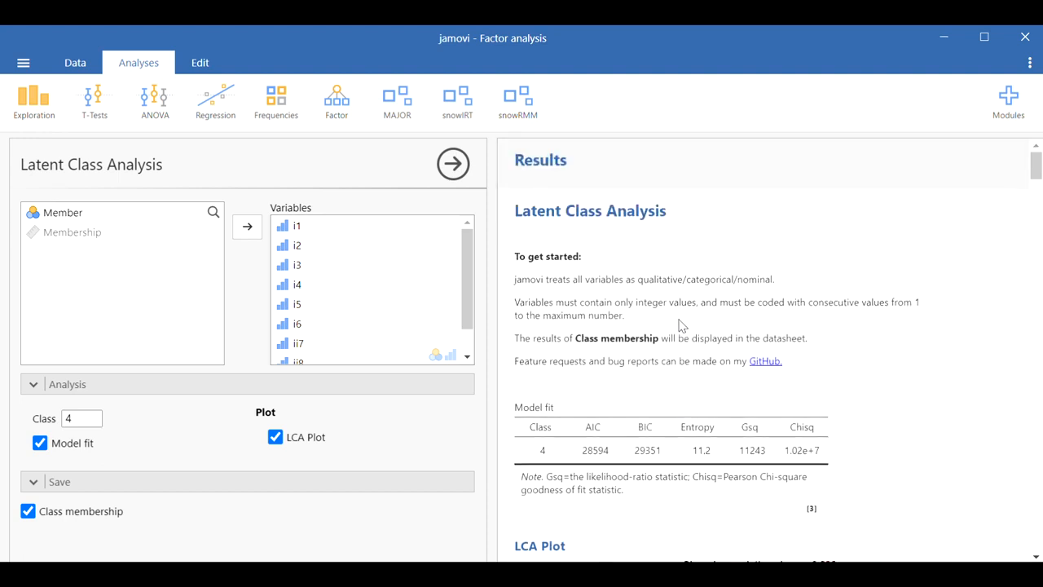
{"action": "scroll", "coordinate": [680, 324], "scroll_direction": "down", "scroll_amount": 2}
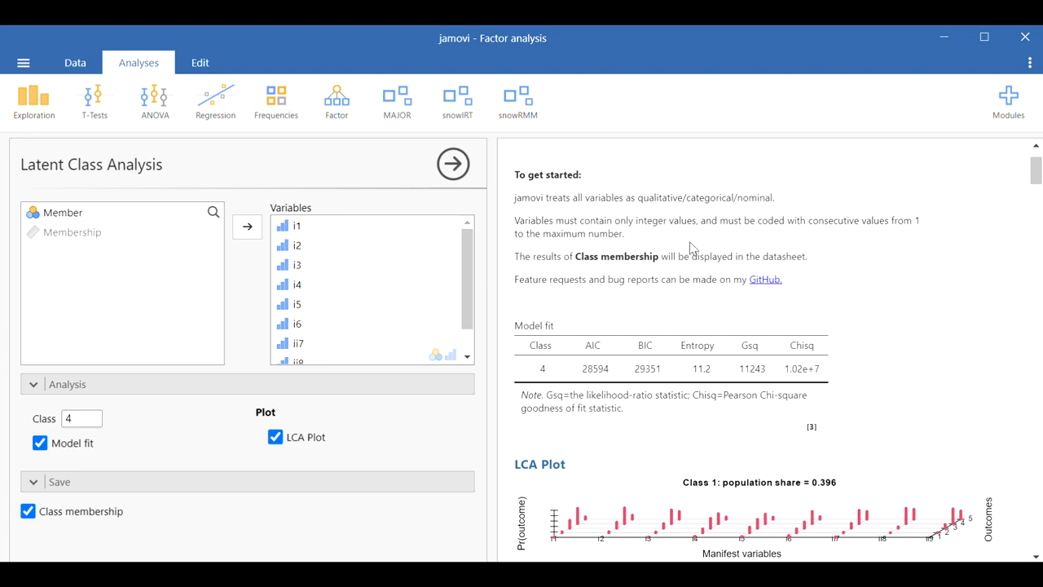
{"action": "scroll", "coordinate": [689, 247], "scroll_direction": "down", "scroll_amount": 2}
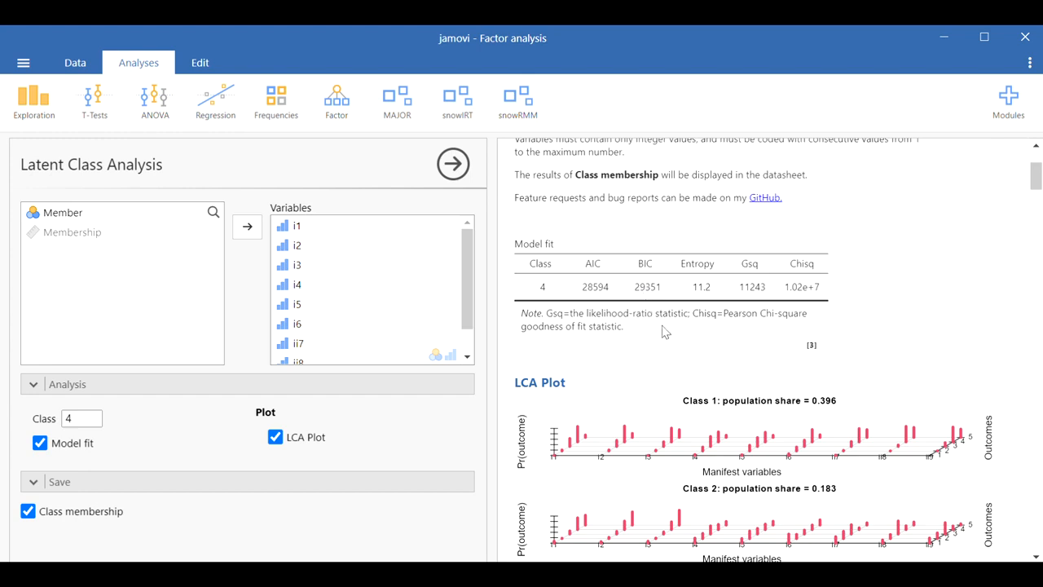
{"action": "scroll", "coordinate": [658, 330], "scroll_direction": "down", "scroll_amount": 2}
{"action": "scroll", "coordinate": [657, 329], "scroll_direction": "down", "scroll_amount": 4}
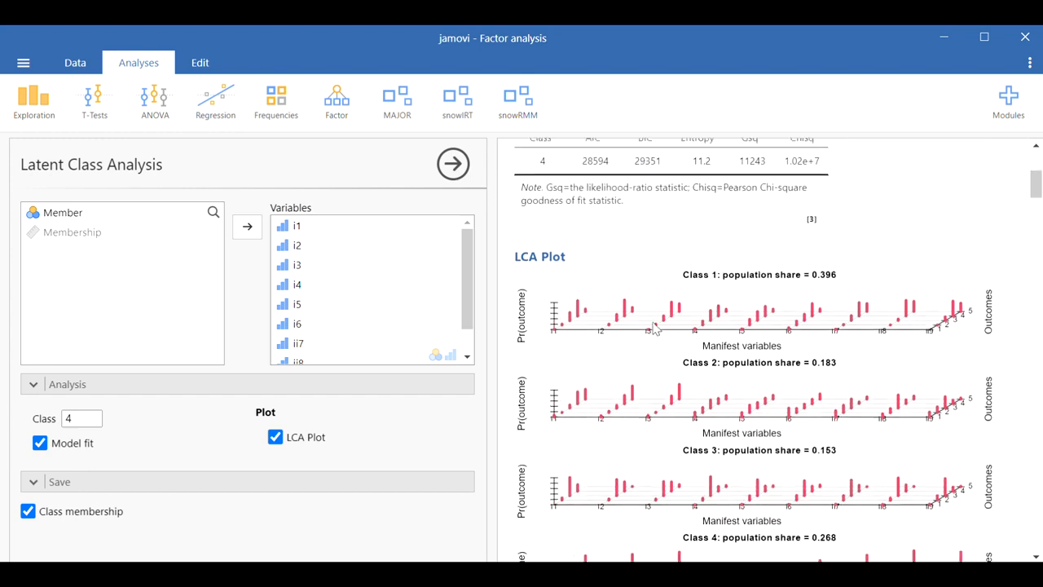